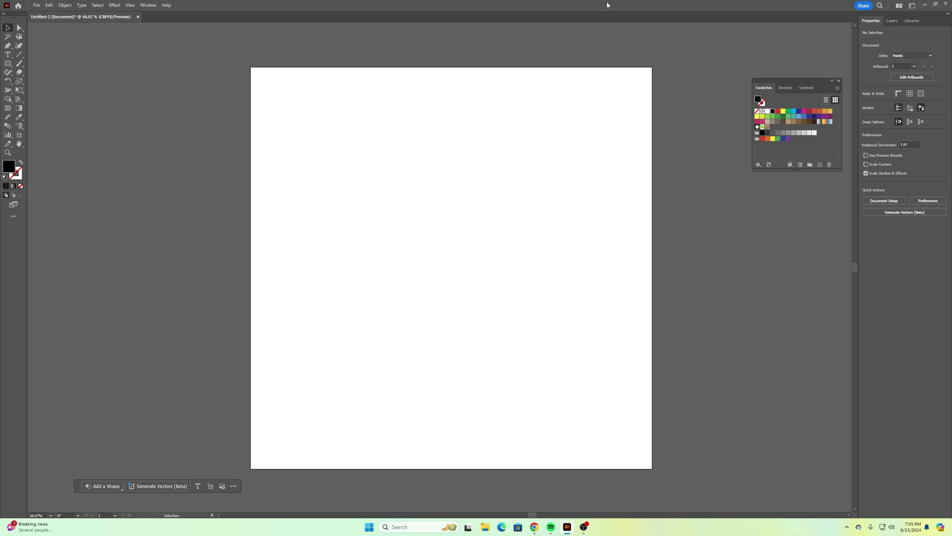
- Switch to Adobe Fonts in the browser, browse all fonts and filter the list to variable fonts
{"action": "left_click", "coordinate": [535, 528]}
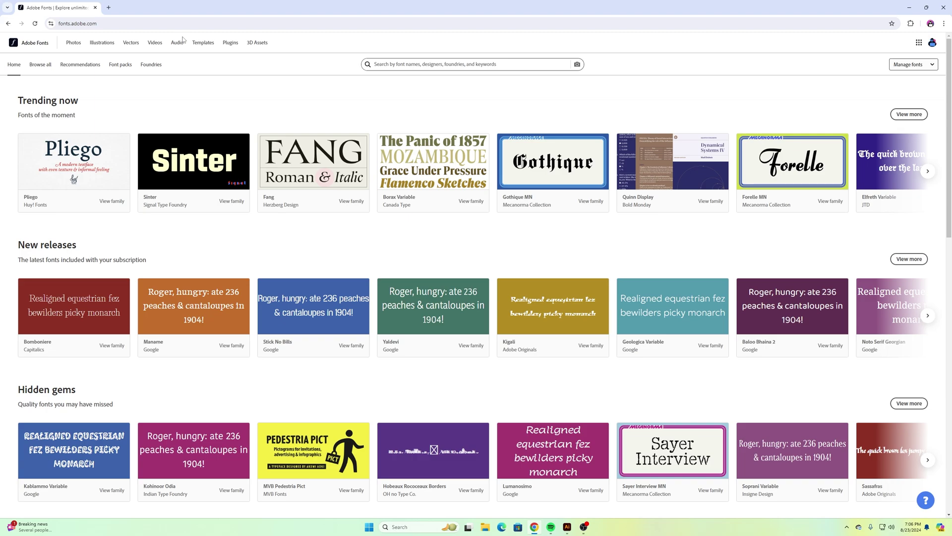
{"action": "left_click", "coordinate": [41, 67]}
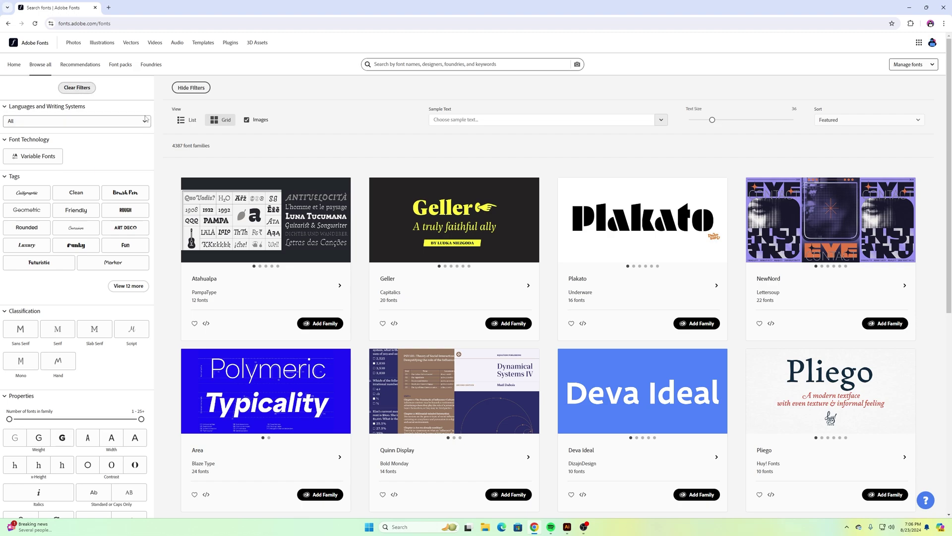
{"action": "left_click", "coordinate": [386, 66]}
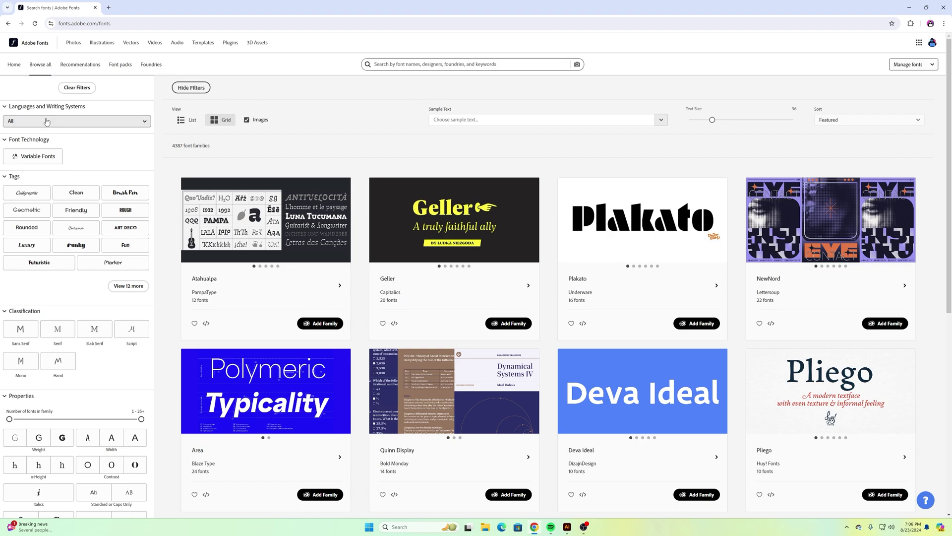
{"action": "left_click", "coordinate": [49, 158]}
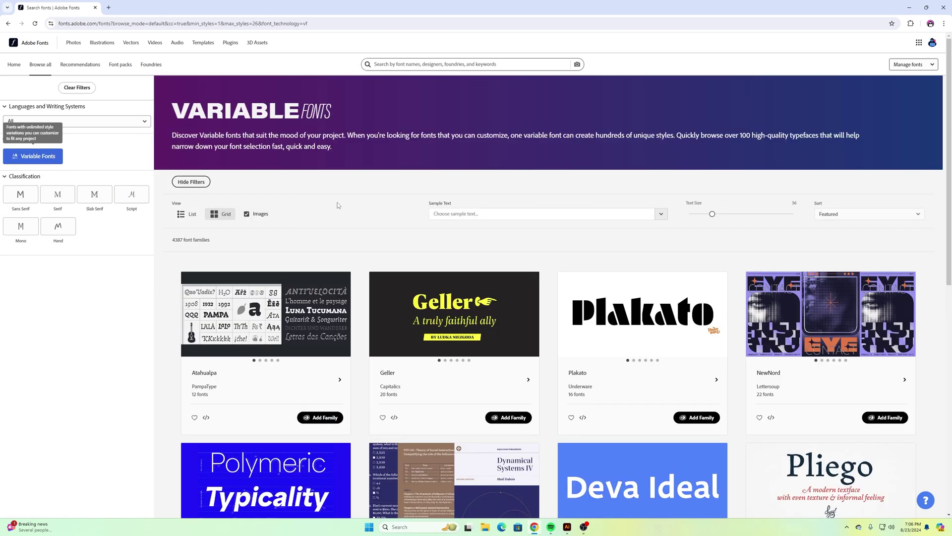
{"action": "scroll", "coordinate": [355, 162], "scroll_direction": "down", "scroll_amount": 3}
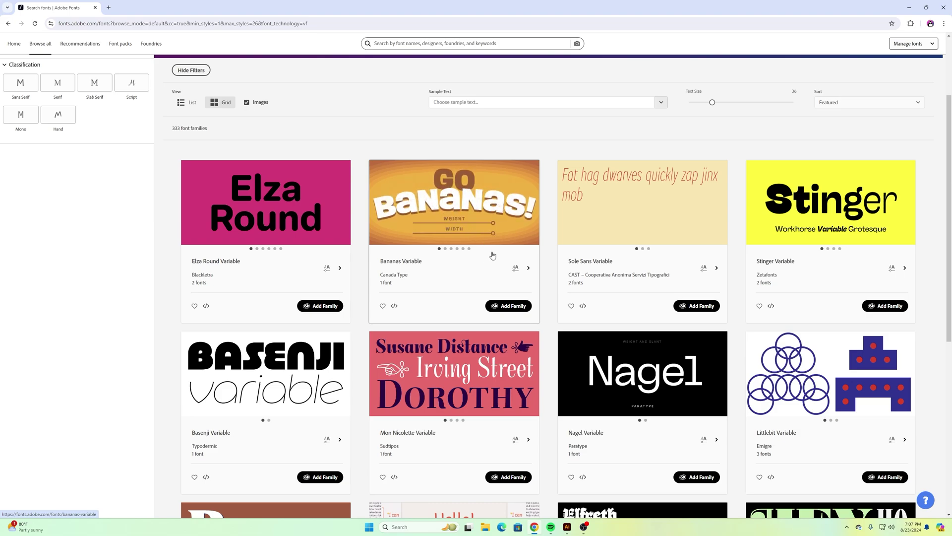
- Open the Bananas Variable font page and preview its sample text with Width 200 and Weight 800
{"action": "left_click", "coordinate": [518, 273]}
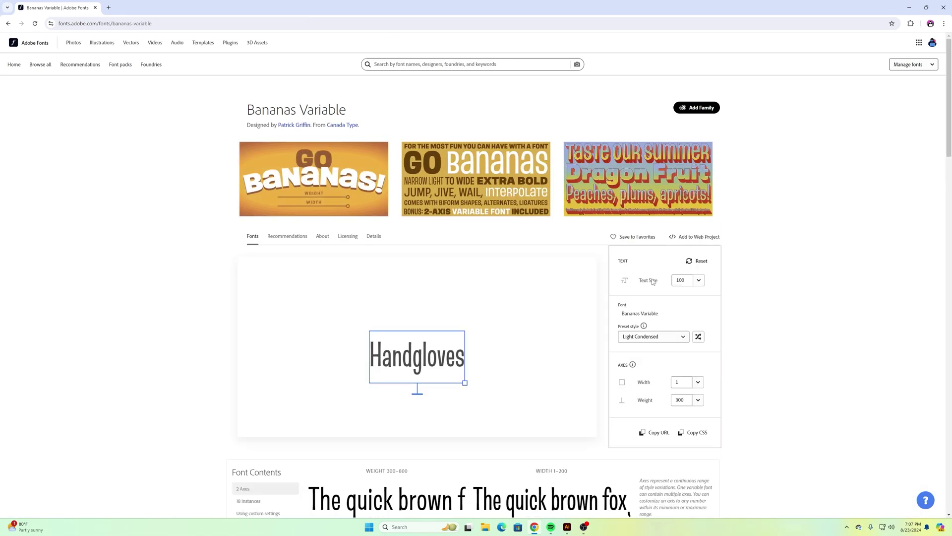
{"action": "scroll", "coordinate": [645, 272], "scroll_direction": "down", "scroll_amount": 2}
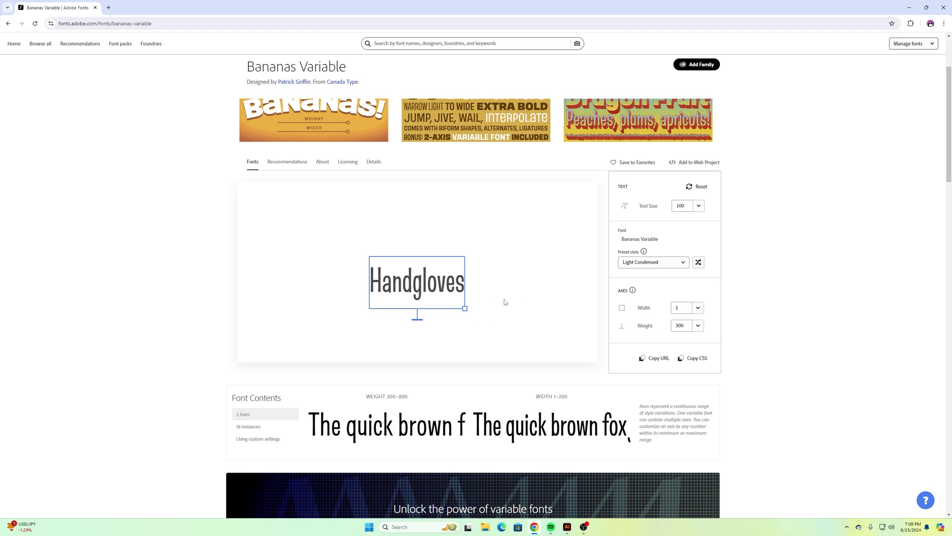
{"action": "left_click", "coordinate": [698, 308]}
{"action": "left_click_drag", "start_coordinate": [690, 319], "coordinate": [682, 321]}
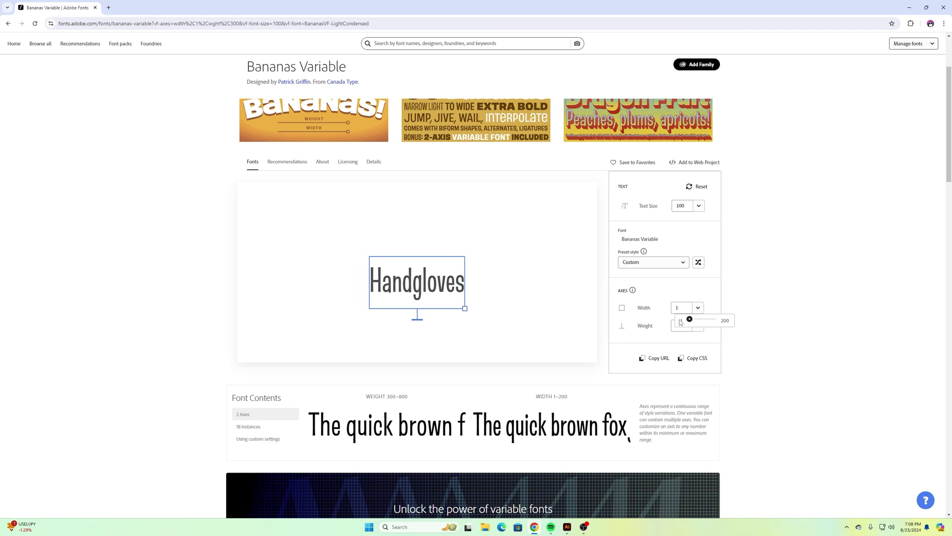
{"action": "left_click_drag", "start_coordinate": [680, 323], "coordinate": [754, 319]}
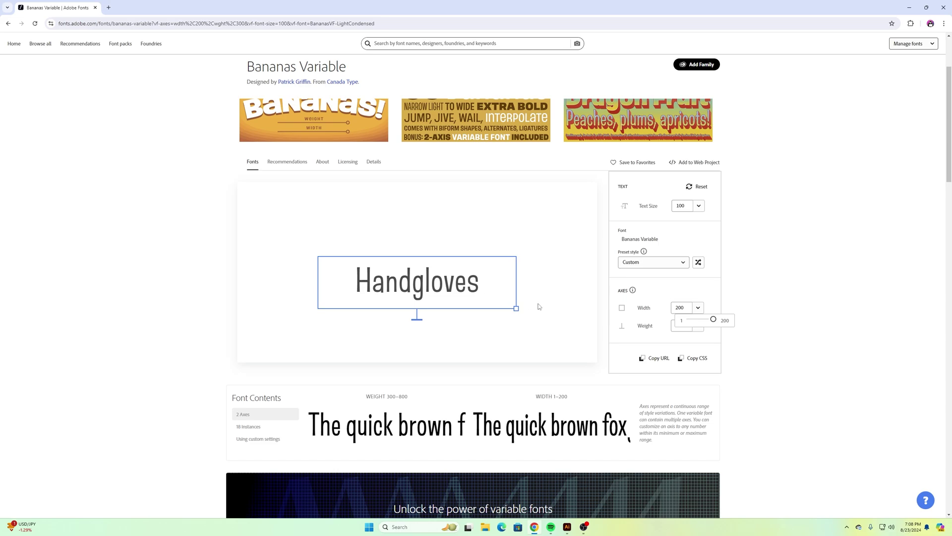
{"action": "mouse_move", "coordinate": [712, 320]}
{"action": "left_mouse_down"}
{"action": "mouse_move", "coordinate": [669, 327]}
{"action": "mouse_move", "coordinate": [722, 320]}
{"action": "left_mouse_up"}
{"action": "left_click", "coordinate": [697, 326]}
{"action": "left_click_drag", "start_coordinate": [697, 339], "coordinate": [744, 335]}
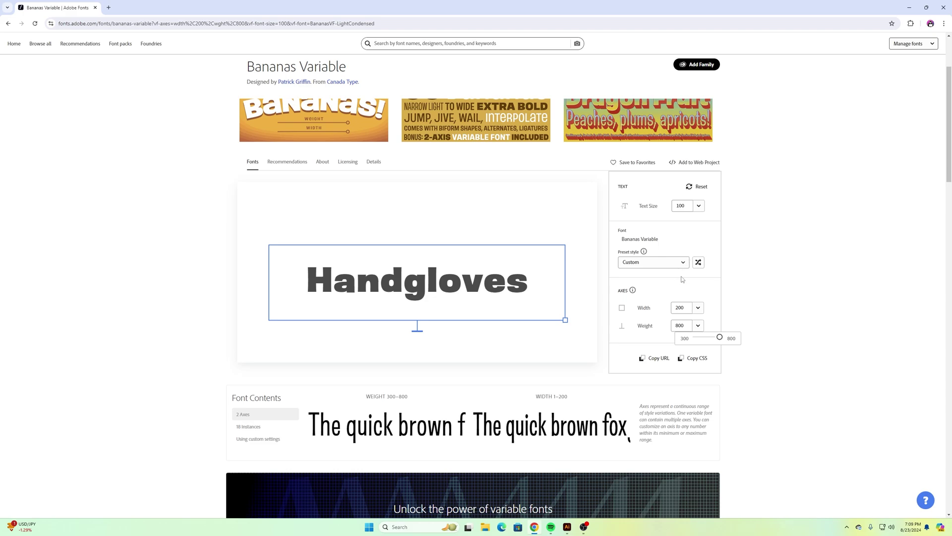
{"action": "mouse_move", "coordinate": [720, 337]}
{"action": "left_mouse_down"}
{"action": "mouse_move", "coordinate": [683, 342]}
{"action": "mouse_move", "coordinate": [733, 342]}
{"action": "left_mouse_up"}
- Switch back to Illustrator and set the Type tool's font to Organetto-Variable Regular
{"action": "left_click", "coordinate": [909, 8]}
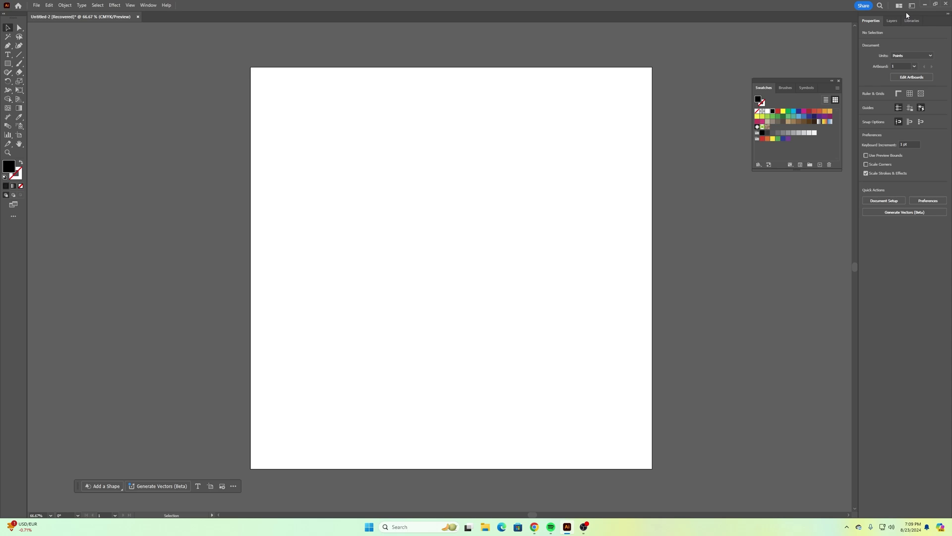
{"action": "key", "text": "t"}
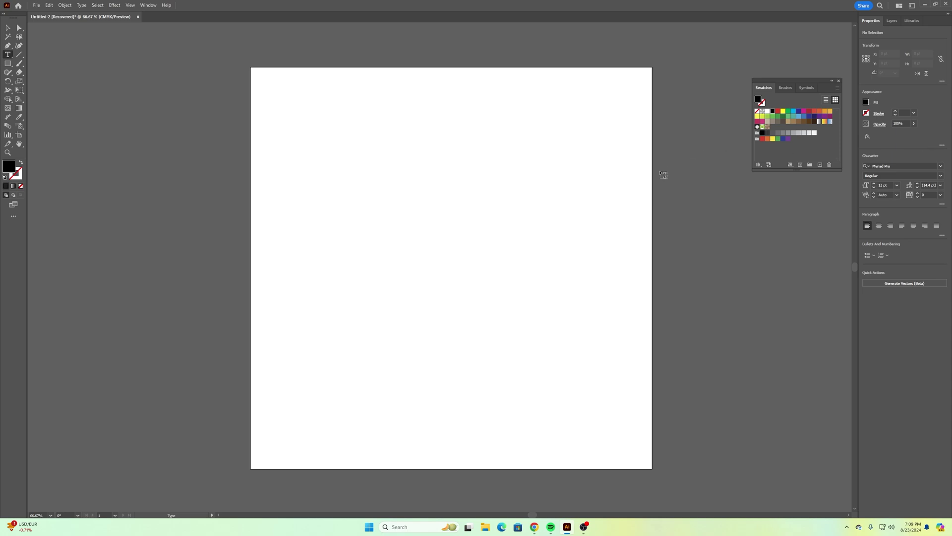
{"action": "key", "text": "minus"}
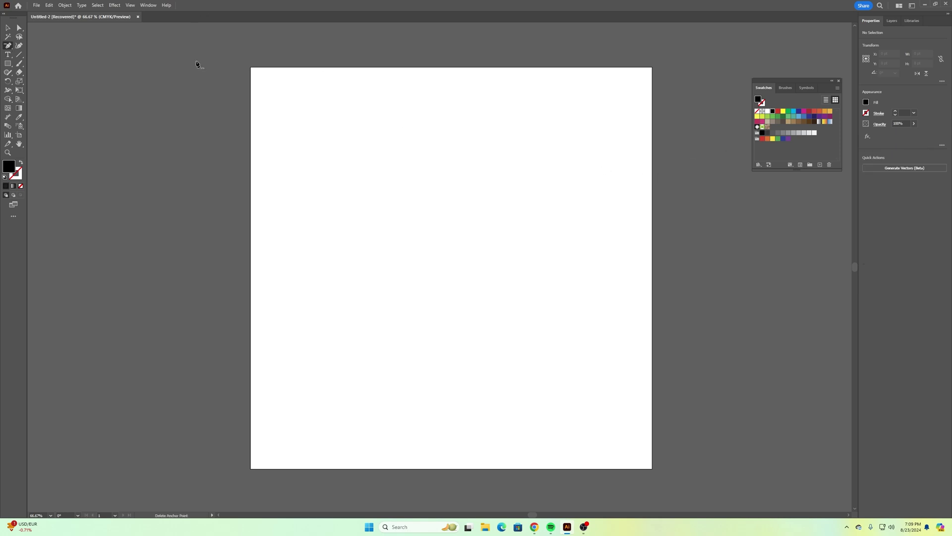
{"action": "key", "text": "t"}
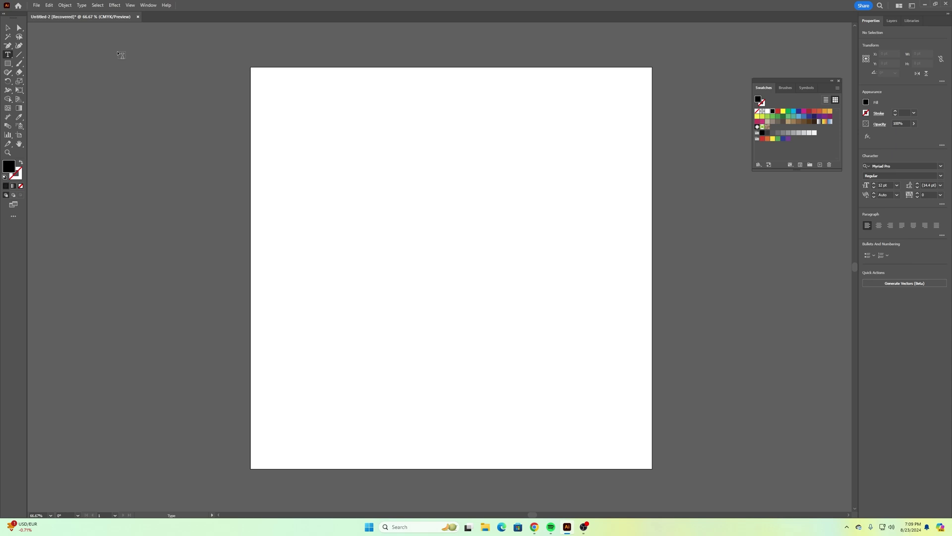
{"action": "left_click", "coordinate": [927, 166]}
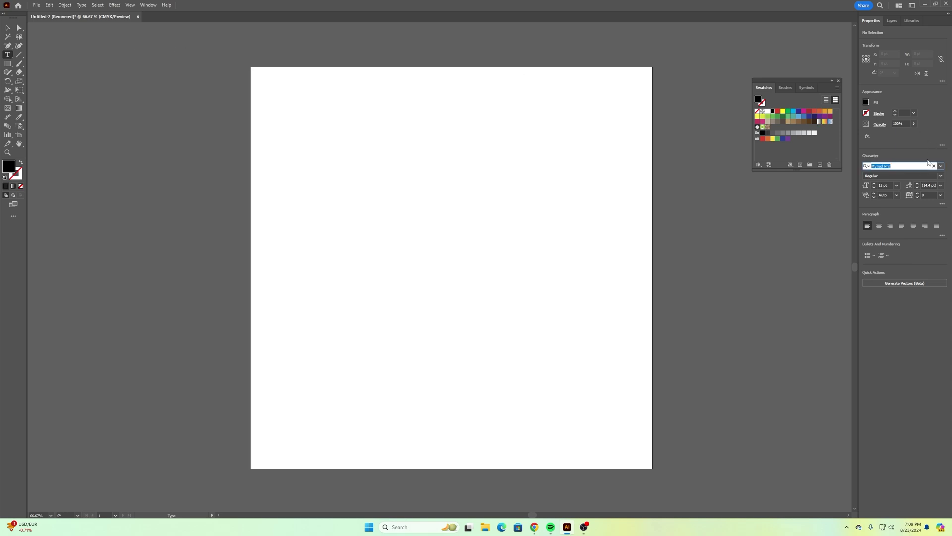
{"action": "type", "text": "organeel"}
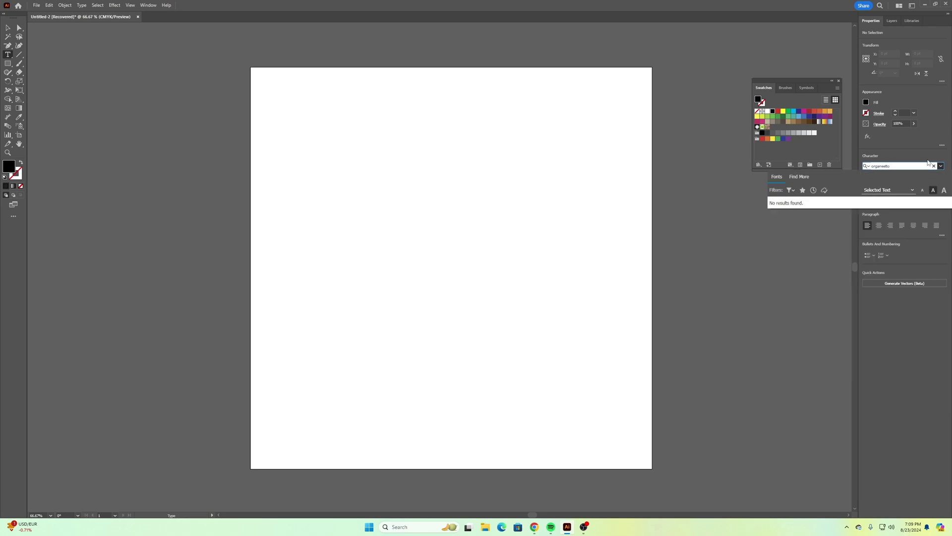
{"action": "key", "text": "BackSpace"}
{"action": "key", "text": "BackSpace"}
{"action": "key", "text": "BackSpace"}
{"action": "key", "text": "BackSpace"}
{"action": "key", "text": "BackSpace"}
{"action": "key", "text": "BackSpace"}
{"action": "key", "text": "BackSpace"}
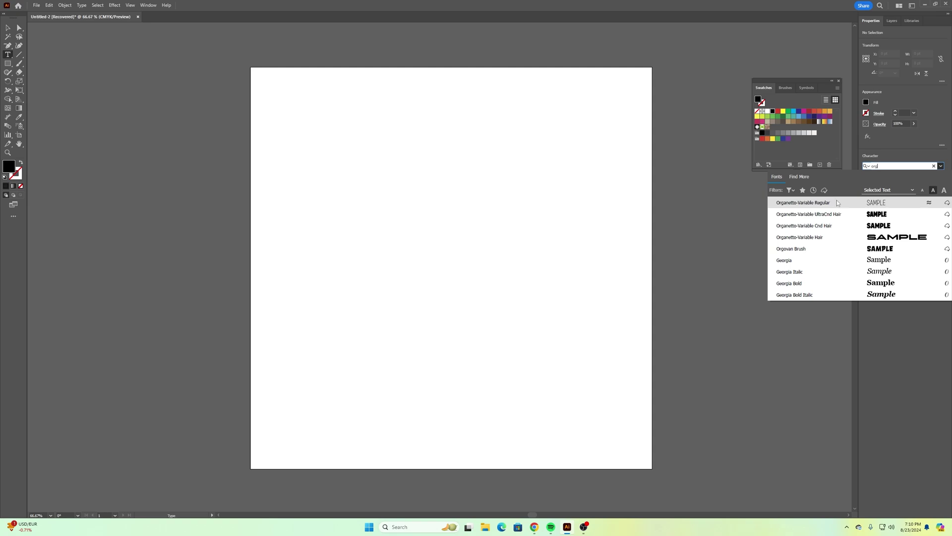
{"action": "left_click", "coordinate": [830, 203]}
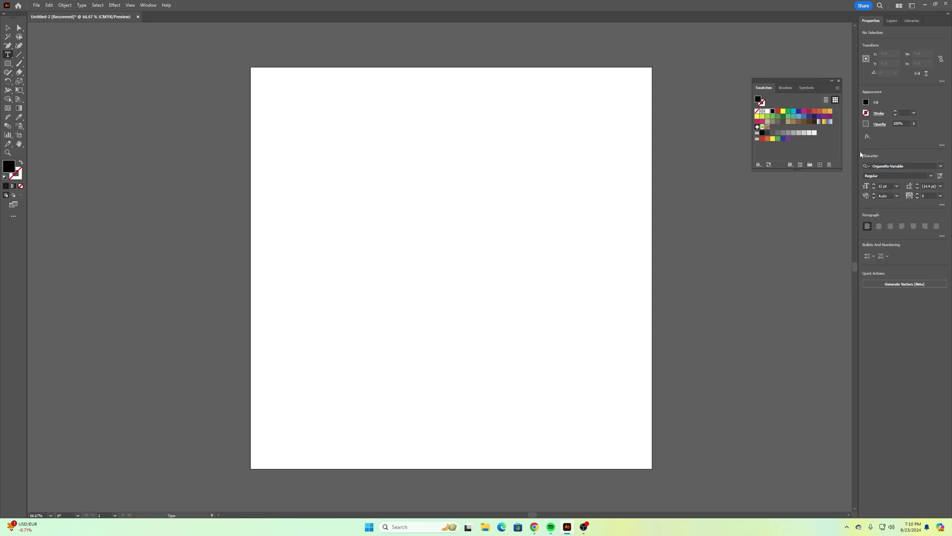
- Set the font size to 72 pt and add the letter N as point text on the artboard
{"action": "left_click", "coordinate": [897, 186]}
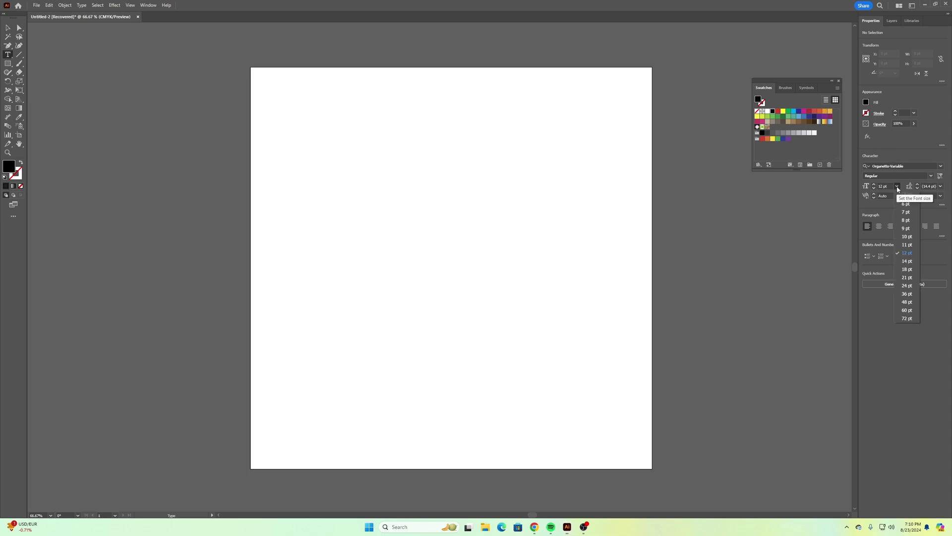
{"action": "left_click", "coordinate": [911, 320]}
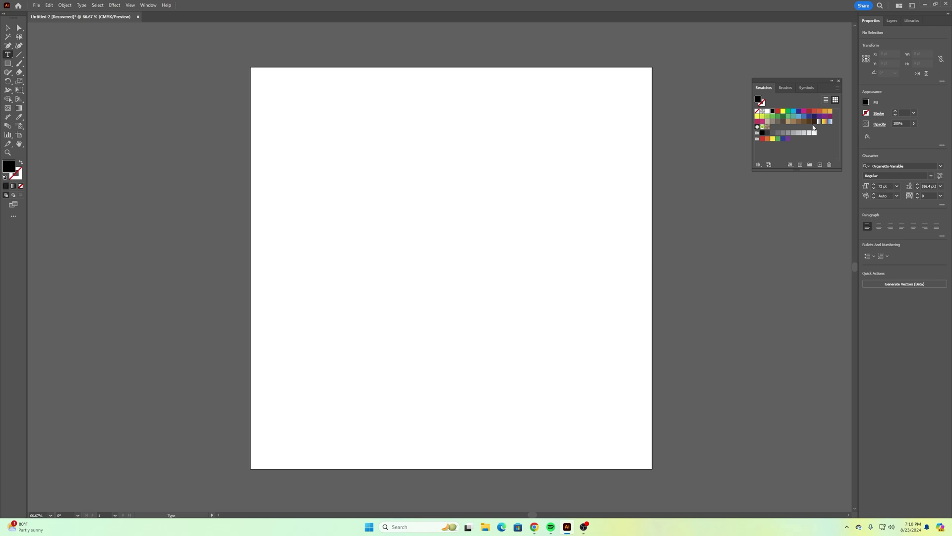
{"action": "left_click", "coordinate": [814, 116]}
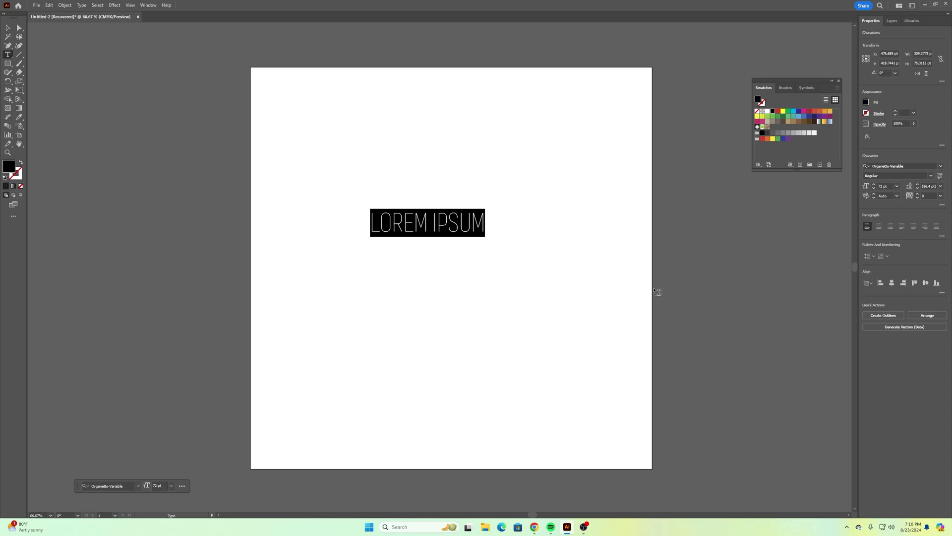
{"action": "type", "text": "N"}
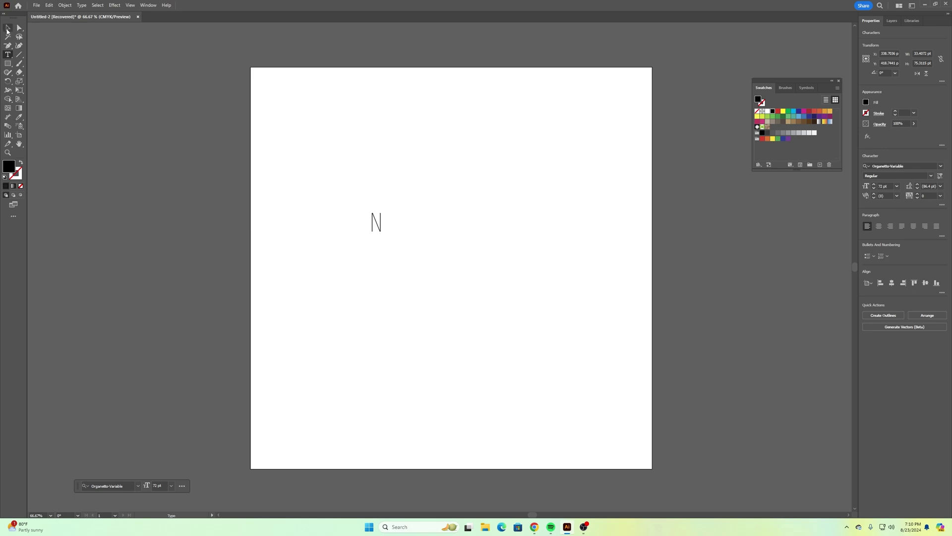
- Scale the letter N up proportionally to about 525 pt and move it near the artboard's centre
{"action": "left_click", "coordinate": [8, 29]}
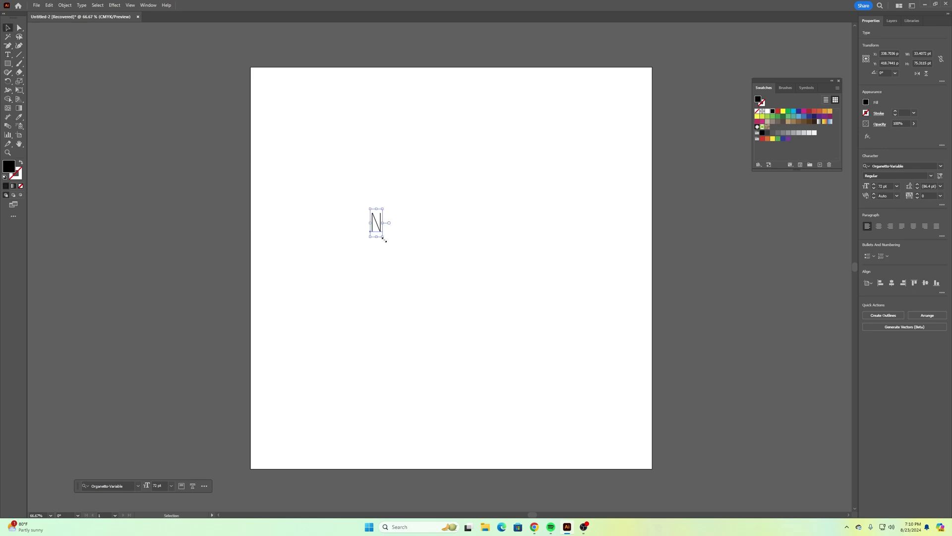
{"action": "left_click_drag", "start_coordinate": [383, 237], "coordinate": [500, 412]}
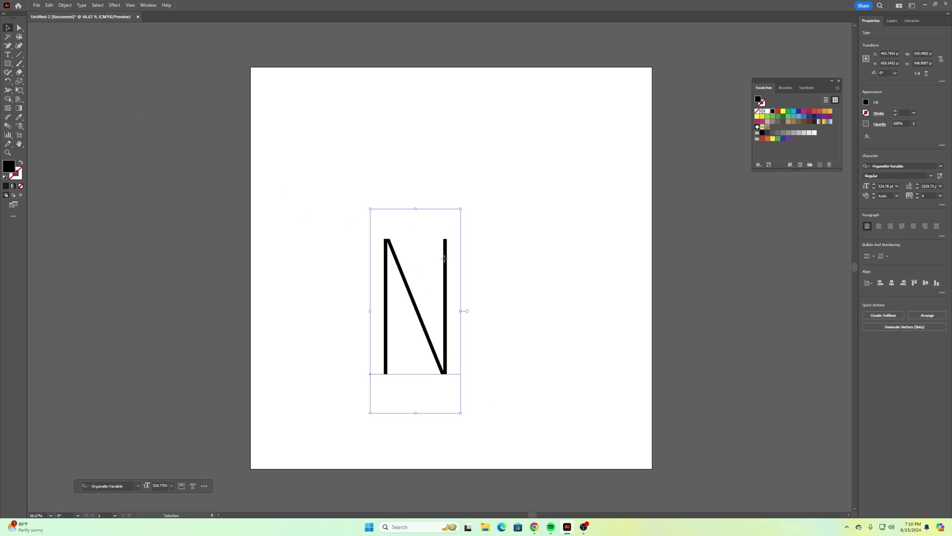
{"action": "left_click_drag", "start_coordinate": [445, 262], "coordinate": [467, 213]}
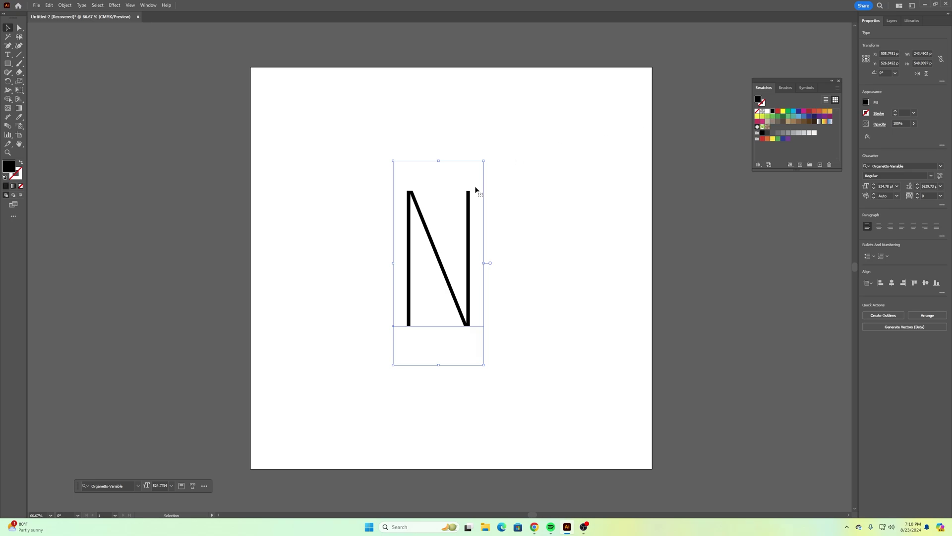
- Fill the N with dark blue and thicken it slightly with the variable font's Weight axis, then deselect it
{"action": "left_click", "coordinate": [814, 117]}
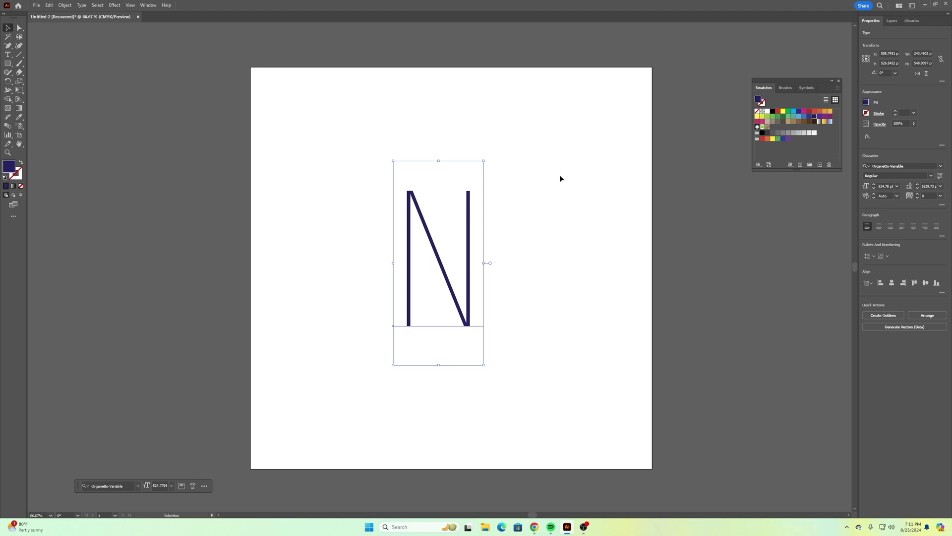
{"action": "left_click", "coordinate": [940, 176]}
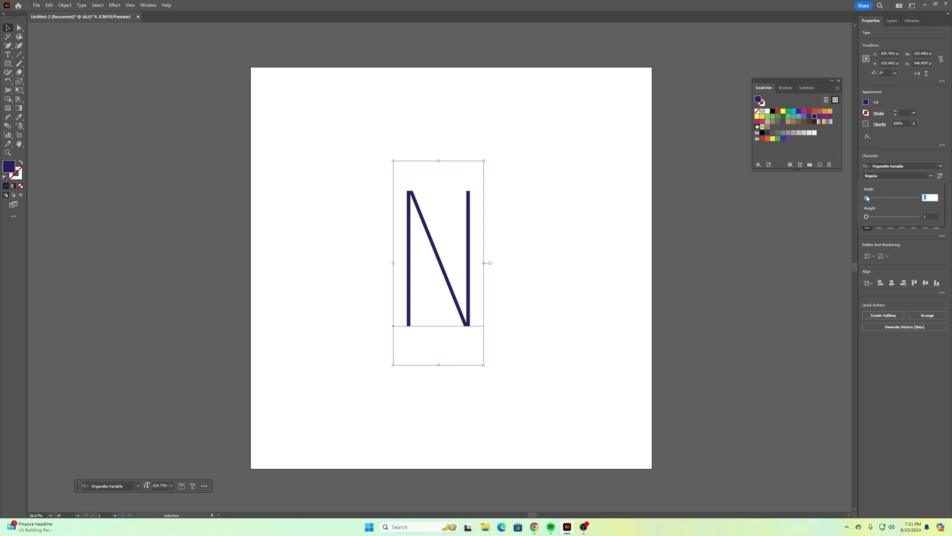
{"action": "mouse_move", "coordinate": [867, 198]}
{"action": "left_mouse_down"}
{"action": "mouse_move", "coordinate": [859, 199]}
{"action": "mouse_move", "coordinate": [874, 218]}
{"action": "left_mouse_up"}
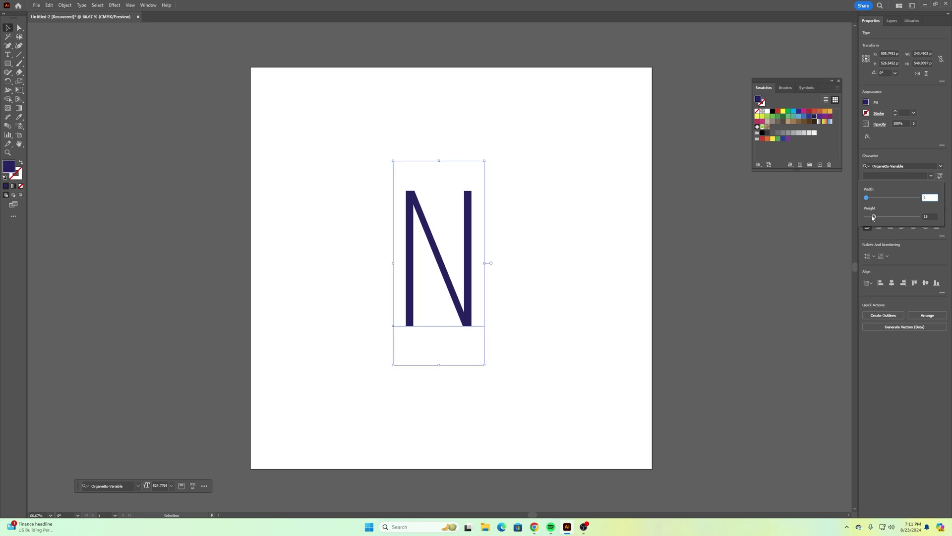
{"action": "left_click", "coordinate": [7, 30]}
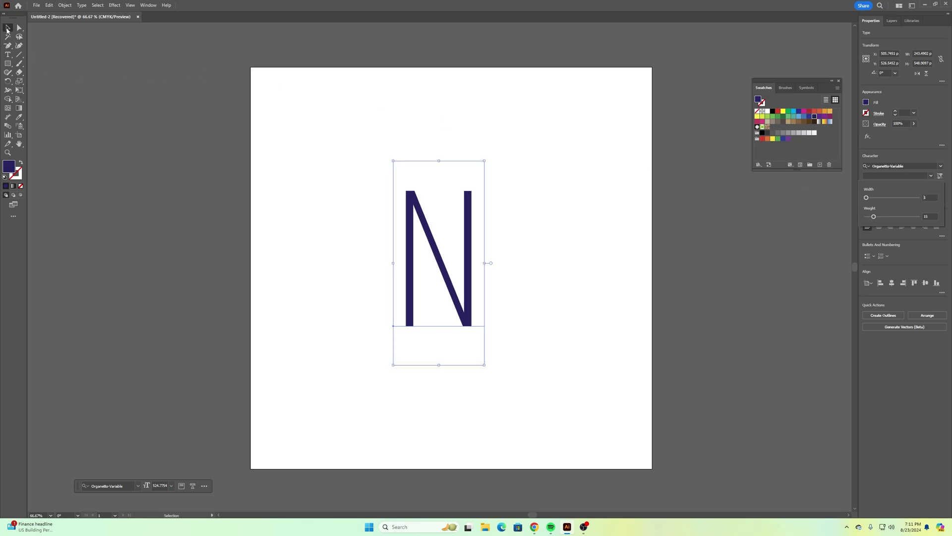
{"action": "left_click", "coordinate": [580, 182]}
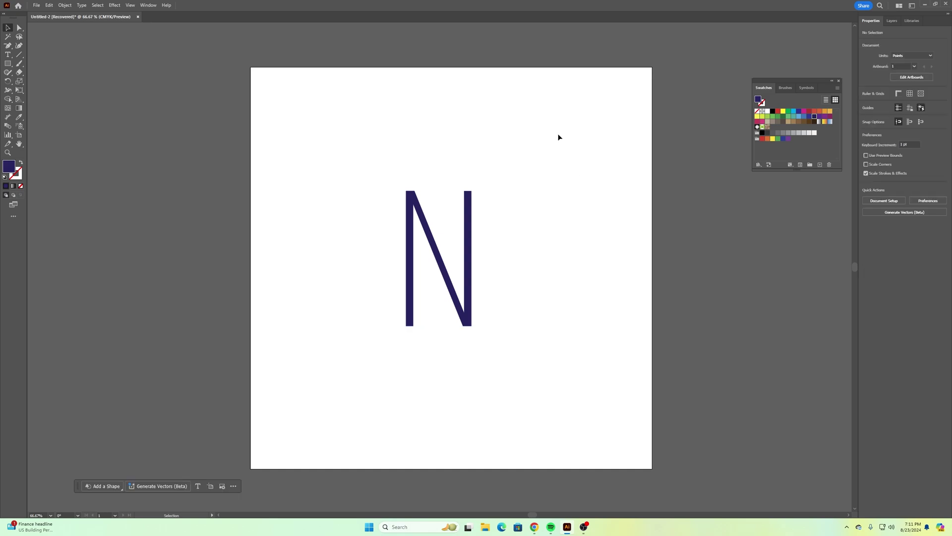
- Place the N on the artboard's left half, duplicate it to the right and change the copy's letter to D
{"action": "left_click", "coordinate": [472, 220]}
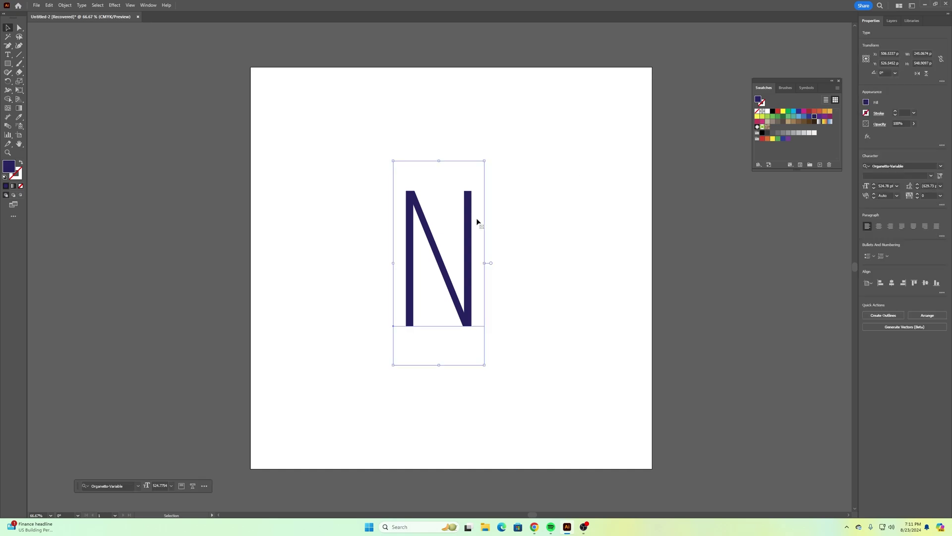
{"action": "left_click_drag", "start_coordinate": [469, 219], "coordinate": [536, 240]}
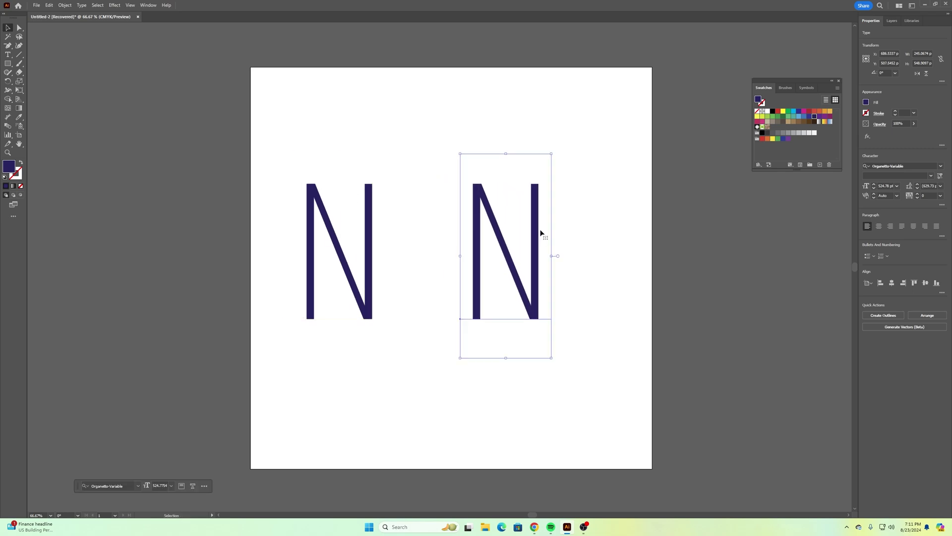
{"action": "left_click", "coordinate": [8, 55]}
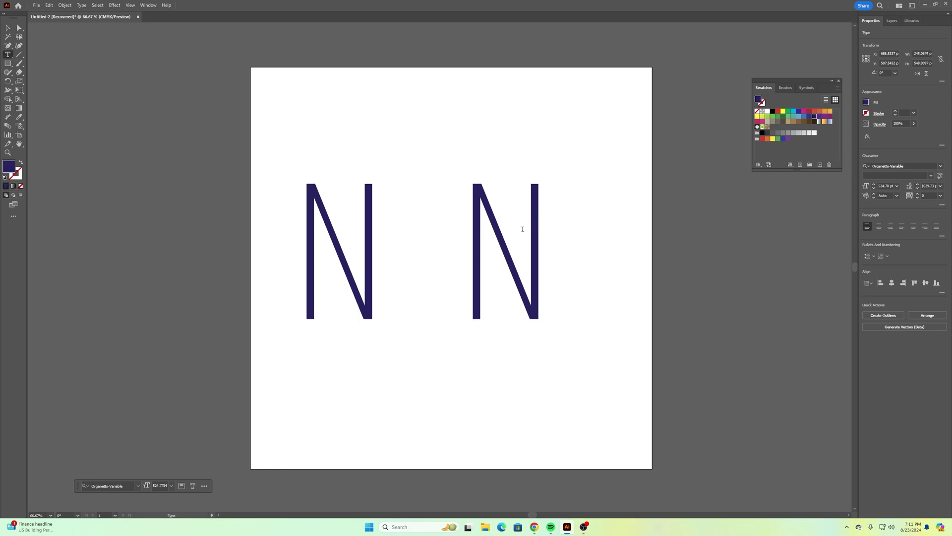
{"action": "double_click", "coordinate": [522, 229]}
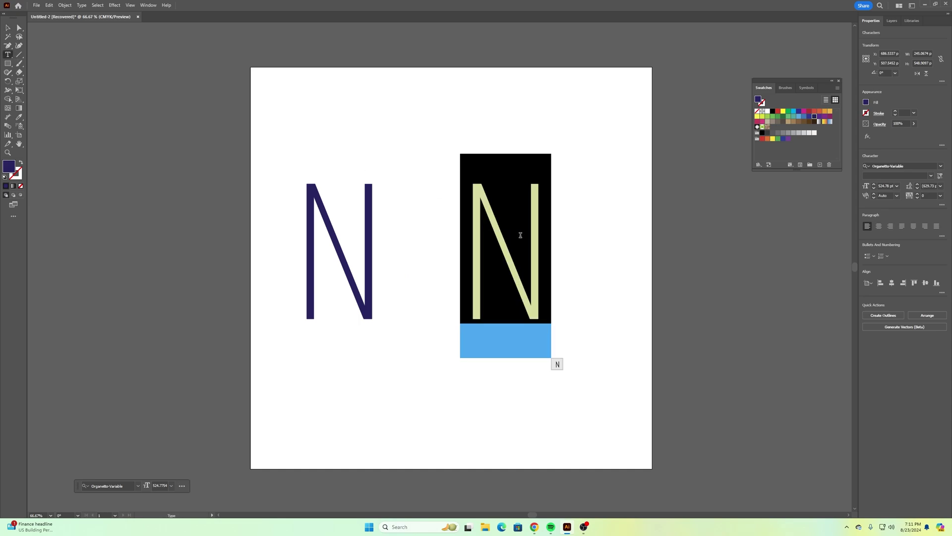
{"action": "type", "text": "D"}
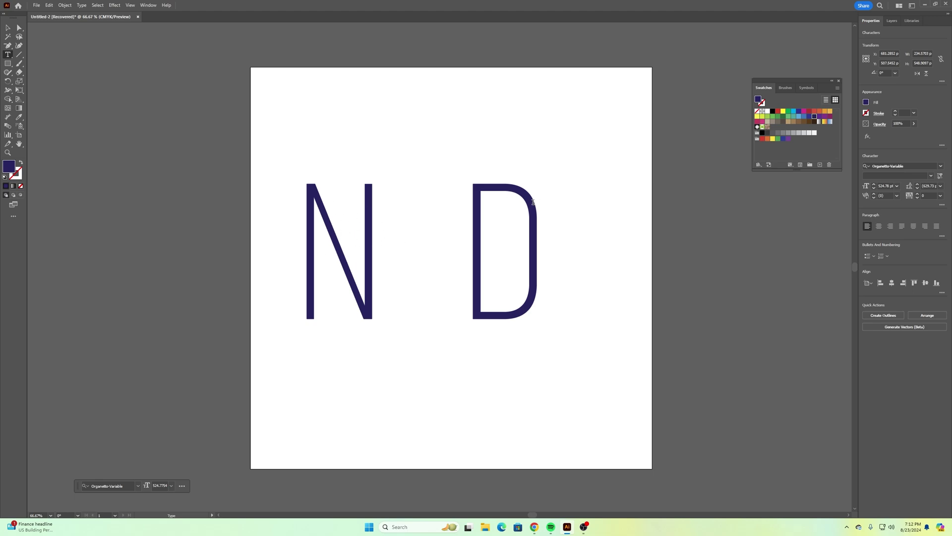
- Widen the letter D to the maximum of the variable font's Width axis
{"action": "left_click_drag", "start_coordinate": [536, 202], "coordinate": [483, 208]}
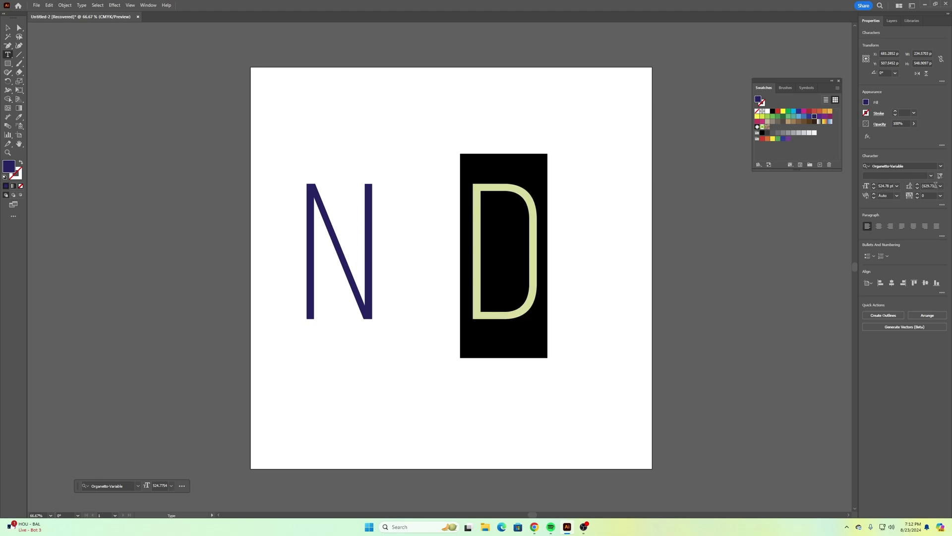
{"action": "left_click", "coordinate": [940, 176]}
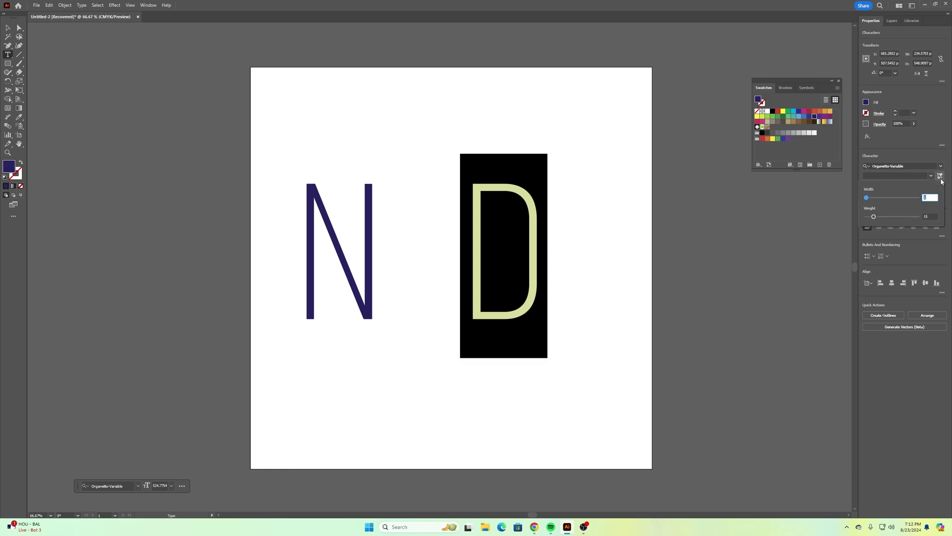
{"action": "left_click_drag", "start_coordinate": [867, 197], "coordinate": [942, 200]}
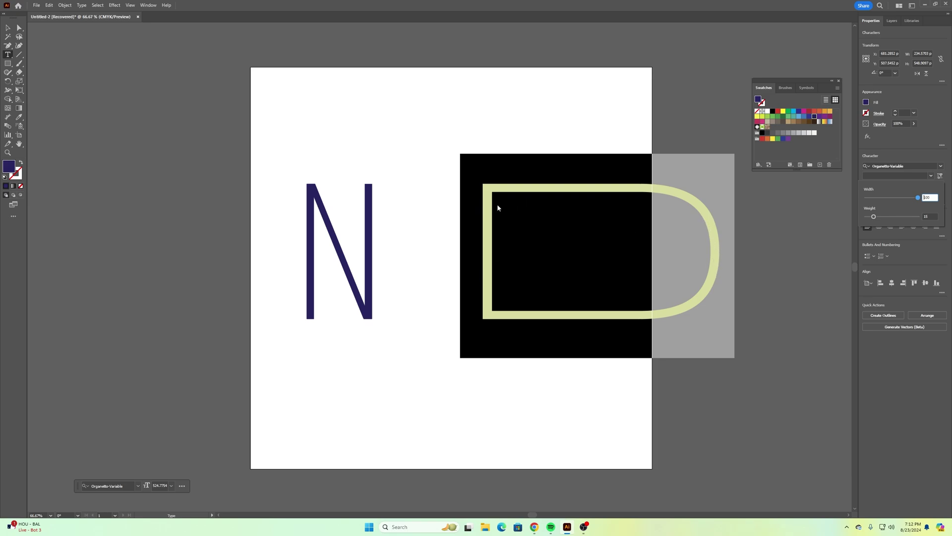
{"action": "left_click", "coordinate": [7, 27]}
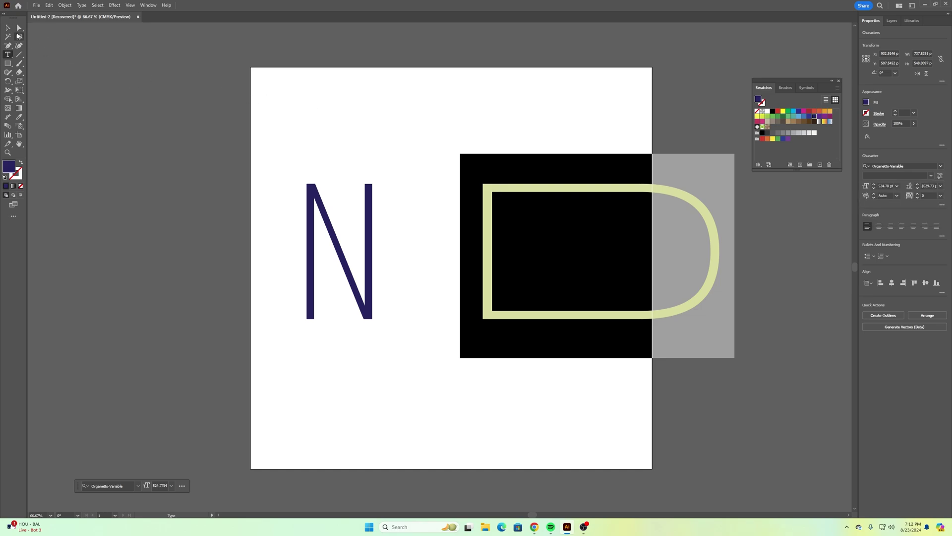
{"action": "left_click", "coordinate": [9, 28]}
- Move the D over the N, scale it down proportionally to about 321 pt so the N extends above and below it, and deselect
{"action": "left_click_drag", "start_coordinate": [499, 188], "coordinate": [415, 187]}
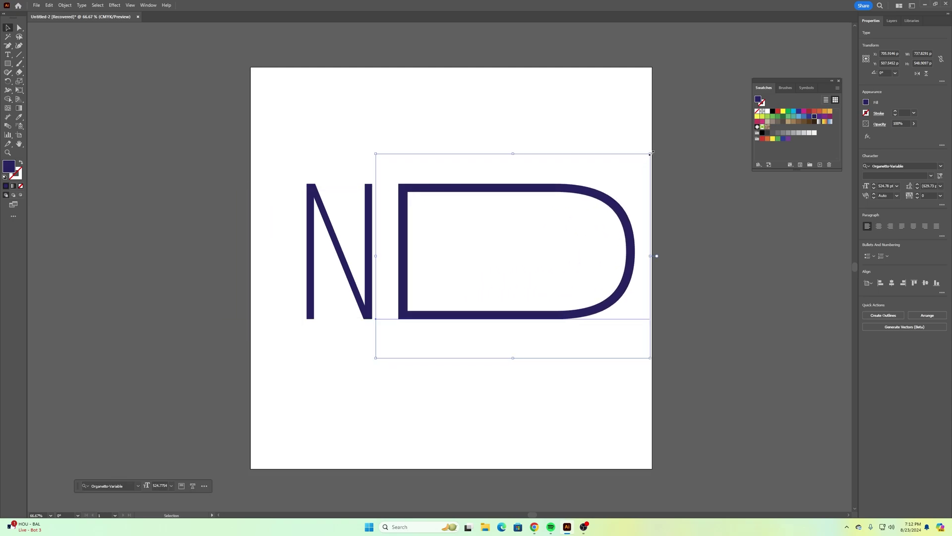
{"action": "left_click_drag", "start_coordinate": [650, 154], "coordinate": [613, 204]}
{"action": "left_click_drag", "start_coordinate": [532, 228], "coordinate": [406, 207]}
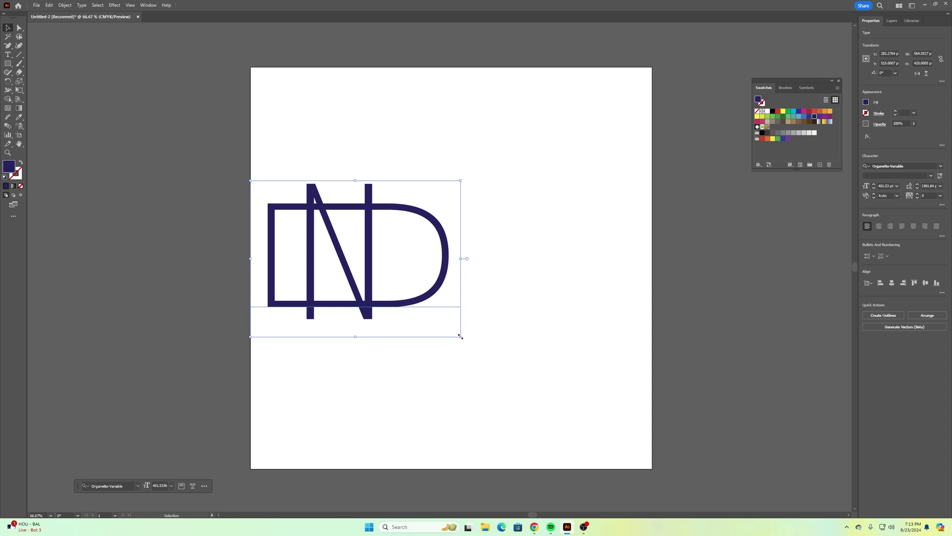
{"action": "left_click_drag", "start_coordinate": [461, 336], "coordinate": [446, 321]}
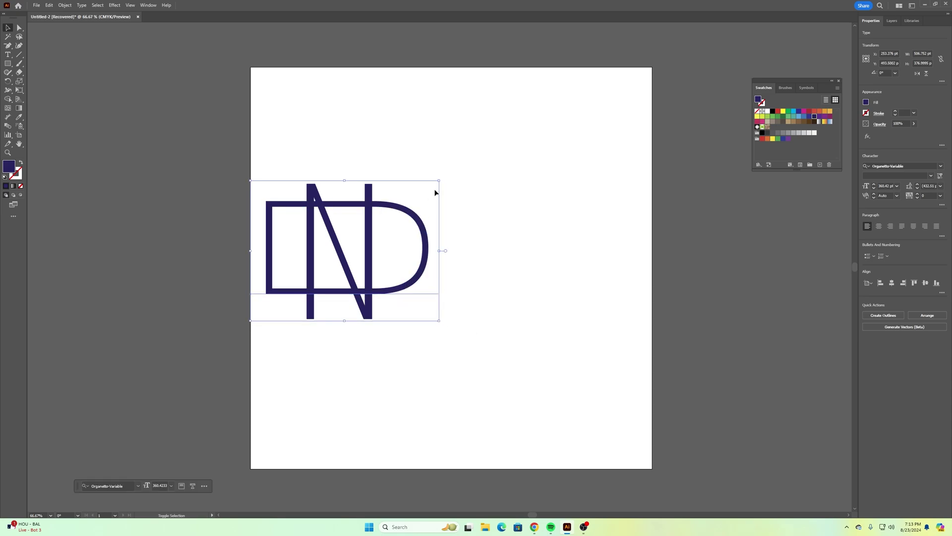
{"action": "left_click_drag", "start_coordinate": [440, 182], "coordinate": [430, 187]}
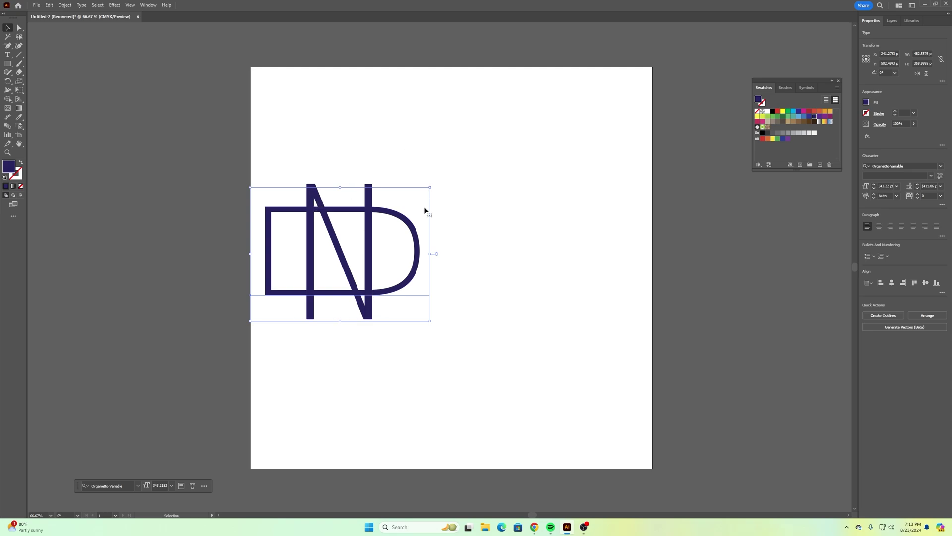
{"action": "left_click_drag", "start_coordinate": [430, 320], "coordinate": [428, 313]}
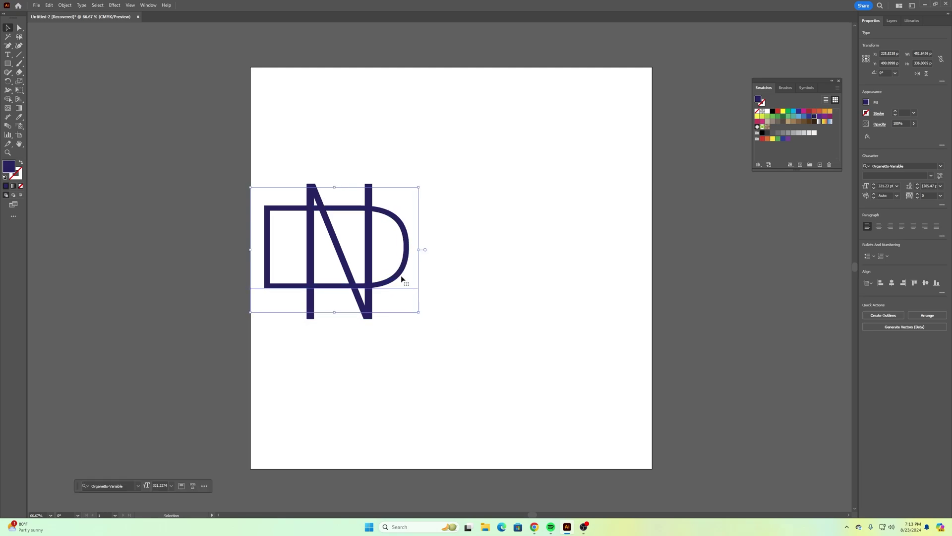
{"action": "left_click_drag", "start_coordinate": [399, 274], "coordinate": [405, 280]}
{"action": "left_click", "coordinate": [293, 143]}
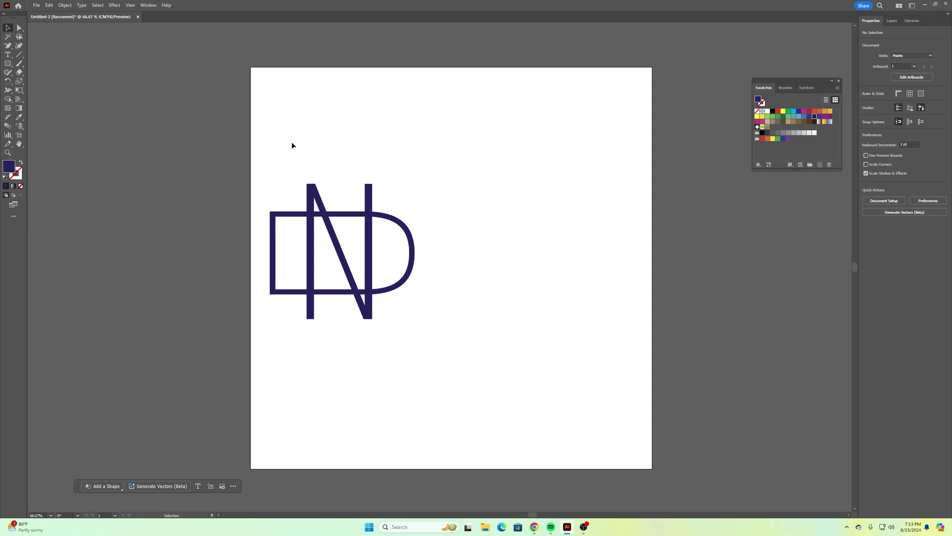
- Align the N and D to each other by their horizontal and vertical centres, then deselect them
{"action": "left_click_drag", "start_coordinate": [259, 140], "coordinate": [473, 367]}
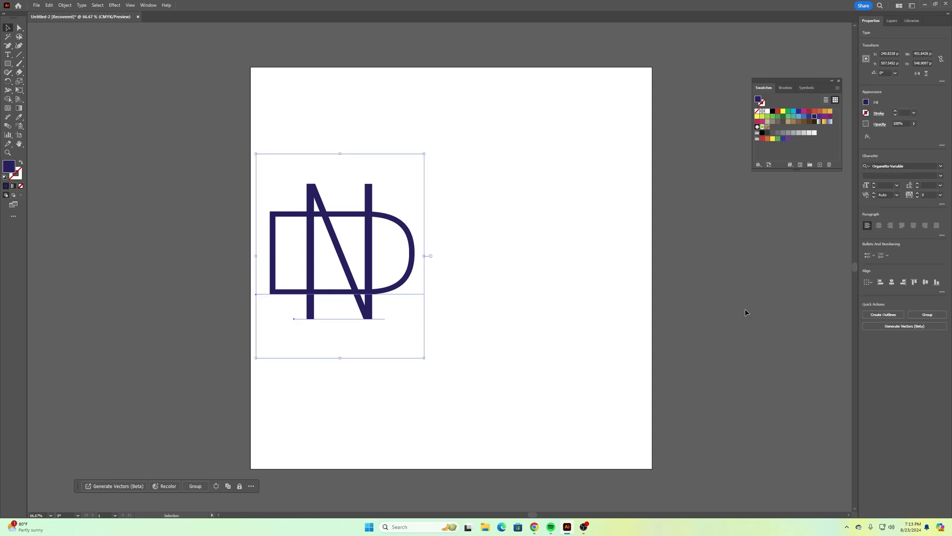
{"action": "left_click", "coordinate": [892, 282]}
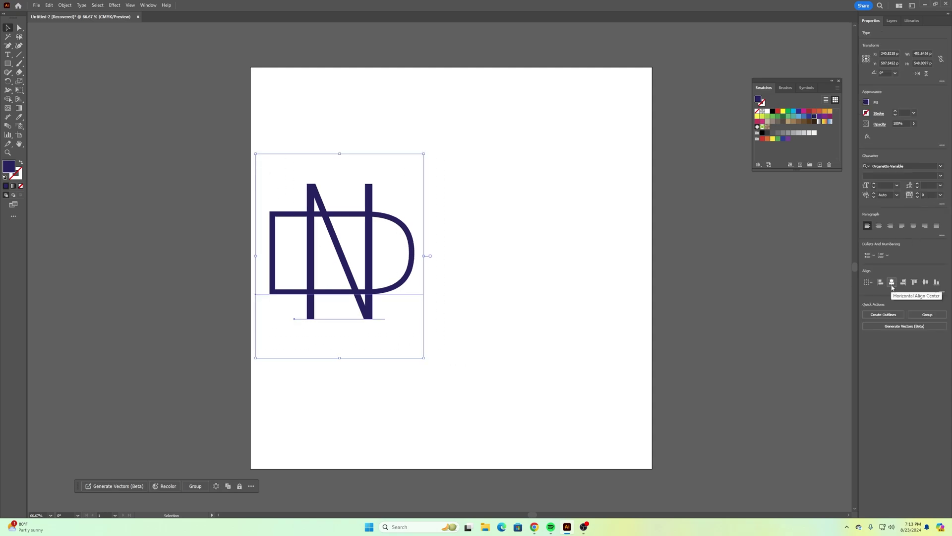
{"action": "left_click", "coordinate": [926, 282]}
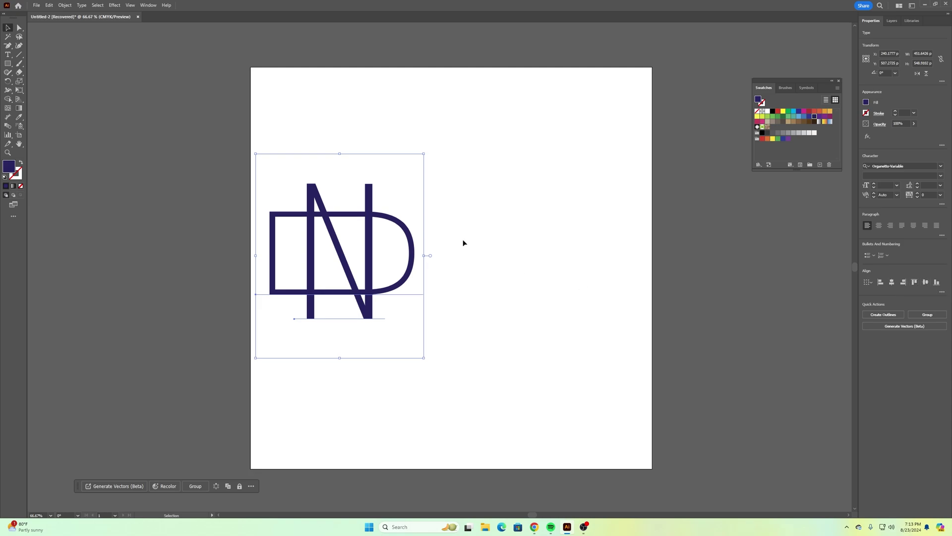
{"action": "left_click", "coordinate": [461, 225]}
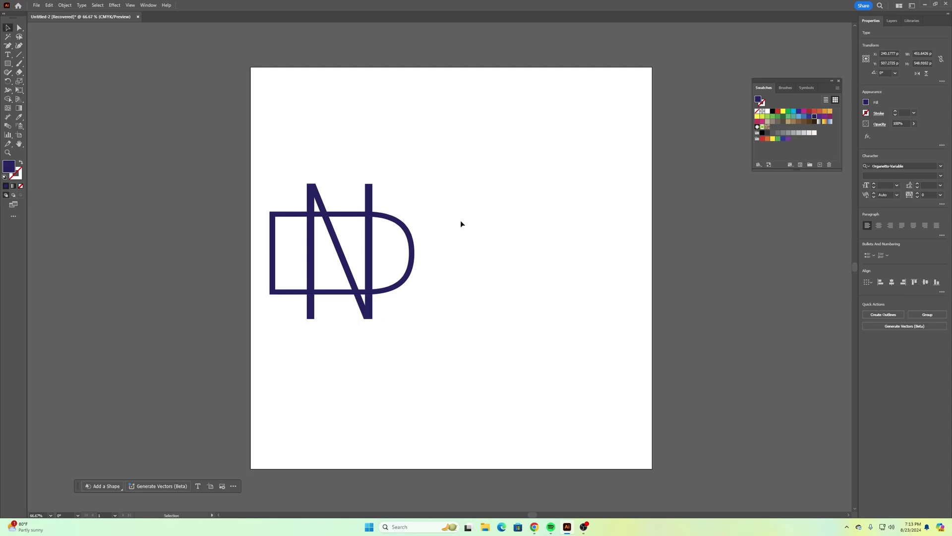
- Nudge the D up a few points so it sits vertically centred on the N, then deselect it
{"action": "left_click", "coordinate": [415, 235]}
{"action": "key", "text": "Up"}
{"action": "key", "text": "Up"}
{"action": "key", "text": "Up"}
{"action": "key", "text": "Up"}
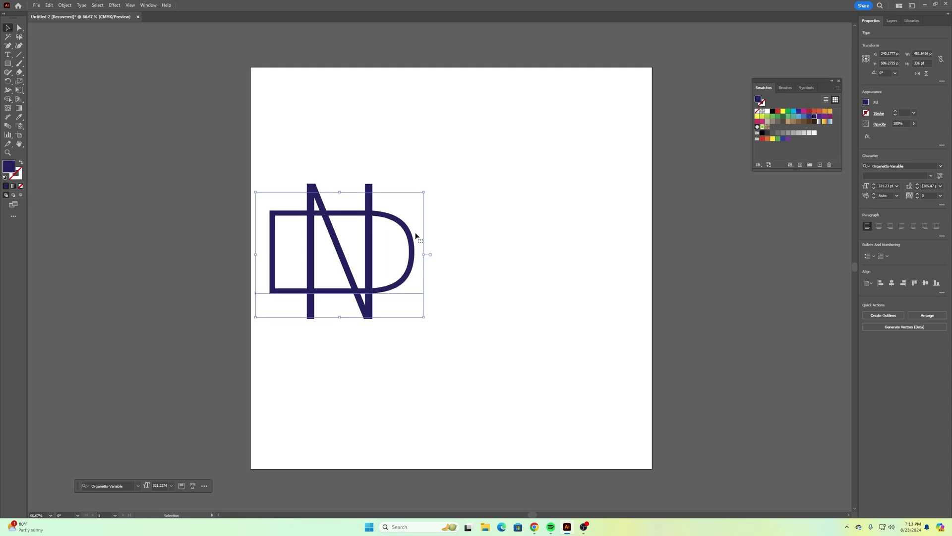
{"action": "key", "text": "Up"}
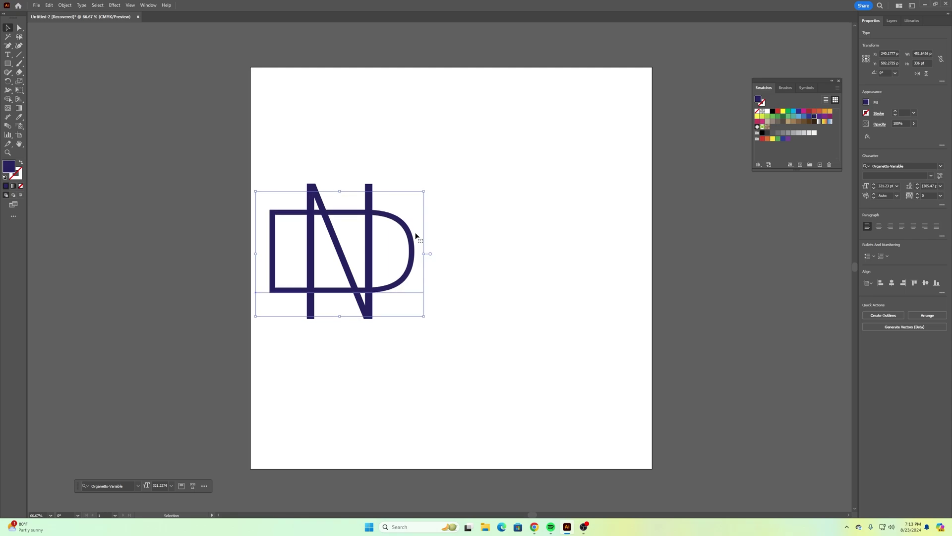
{"action": "key", "text": "Down"}
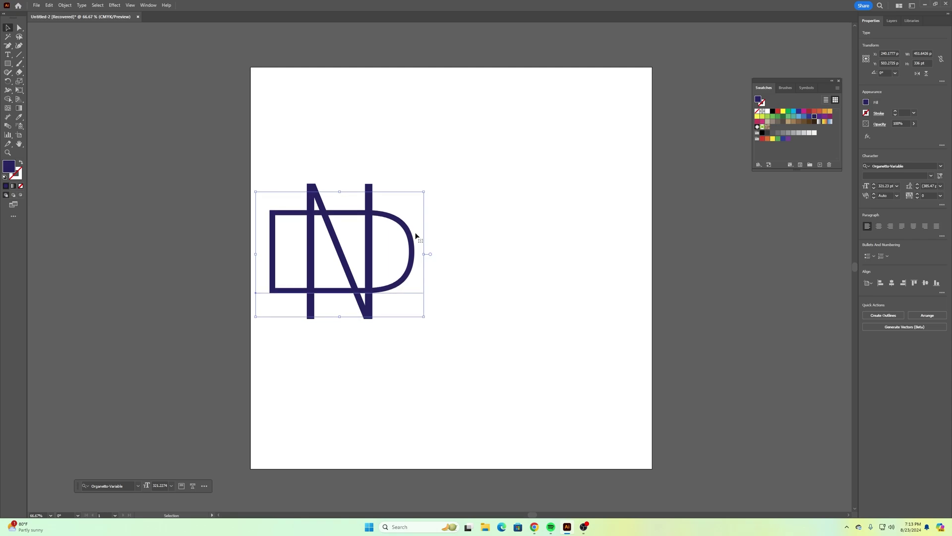
{"action": "left_click", "coordinate": [457, 406]}
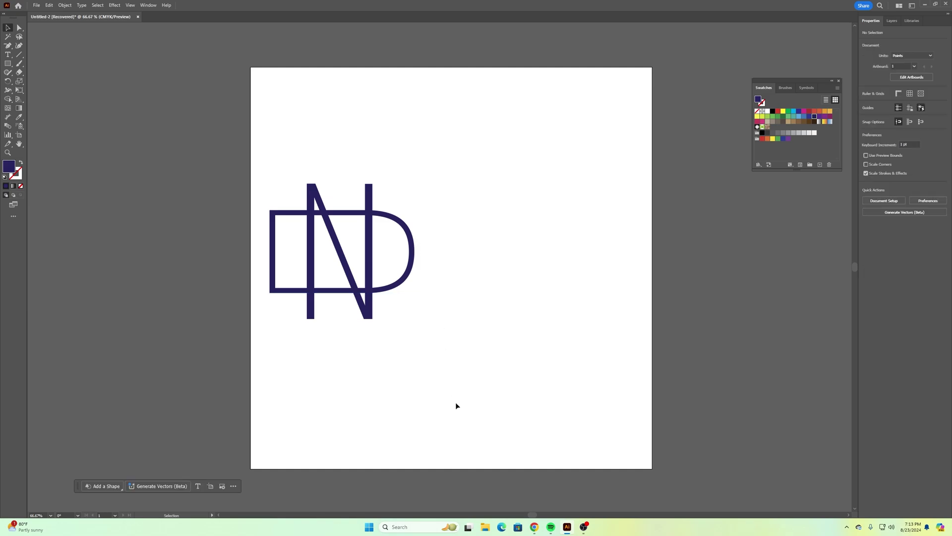
- Scale both letters up together to about 838 pt wide and centre the lettermark on the artboard
{"action": "left_click_drag", "start_coordinate": [269, 161], "coordinate": [454, 367]}
{"action": "left_click_drag", "start_coordinate": [372, 308], "coordinate": [418, 338]}
{"action": "left_click_drag", "start_coordinate": [469, 183], "coordinate": [596, 91]}
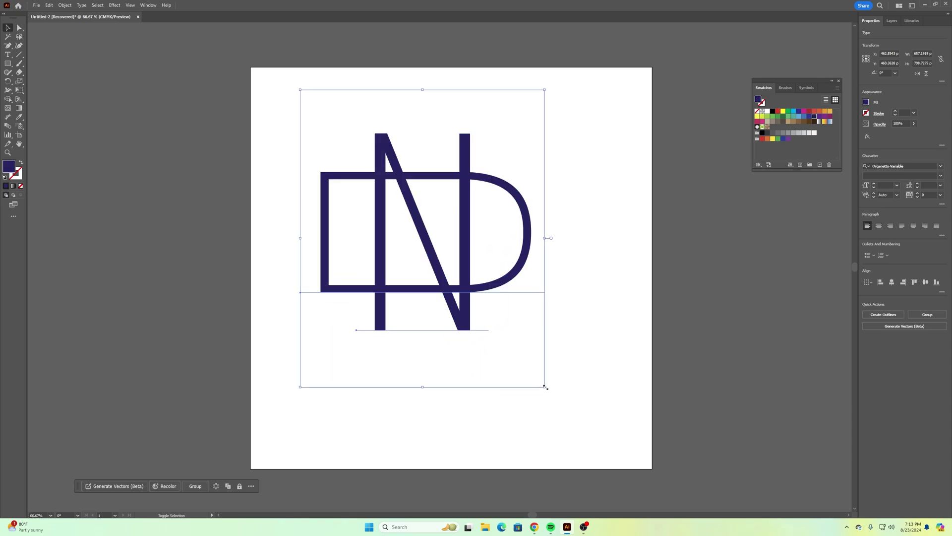
{"action": "left_click_drag", "start_coordinate": [545, 387], "coordinate": [657, 447]}
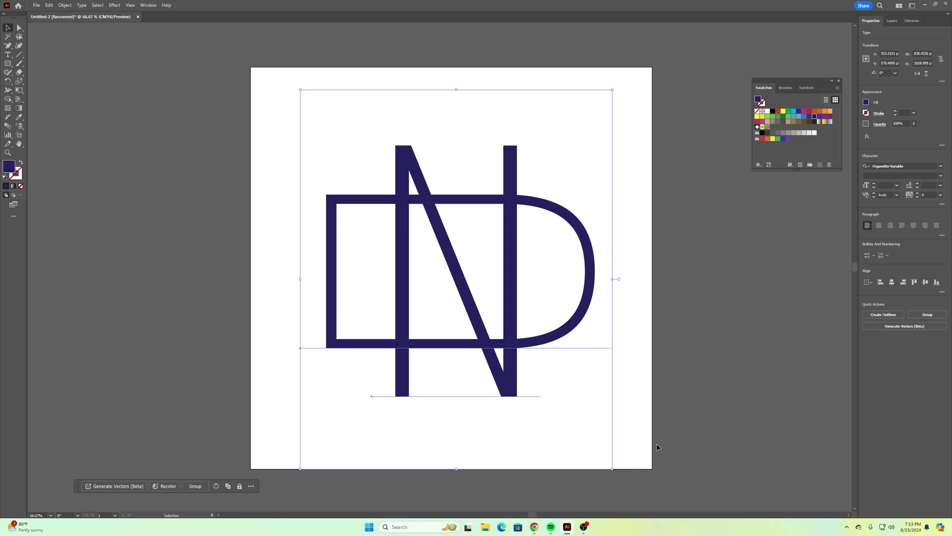
{"action": "left_click", "coordinate": [684, 399]}
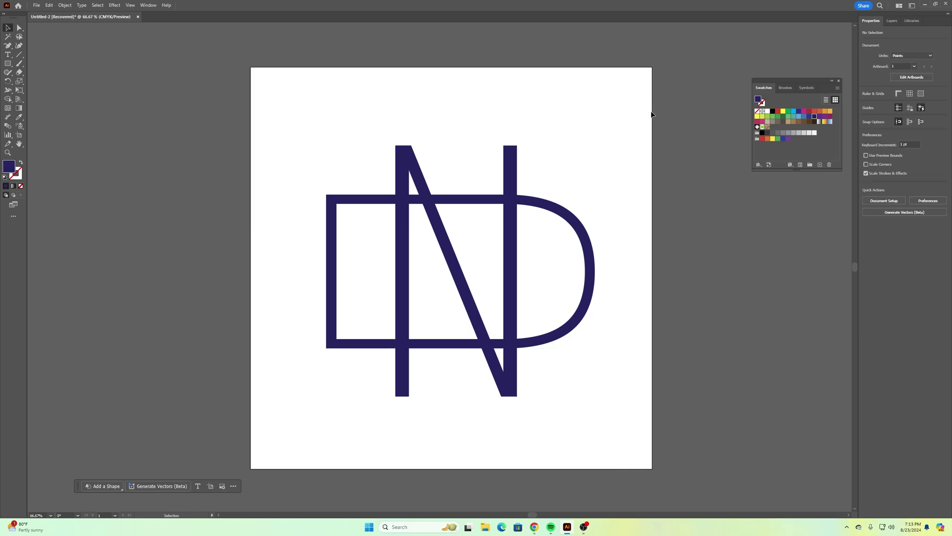
{"action": "left_click_drag", "start_coordinate": [652, 84], "coordinate": [278, 425]}
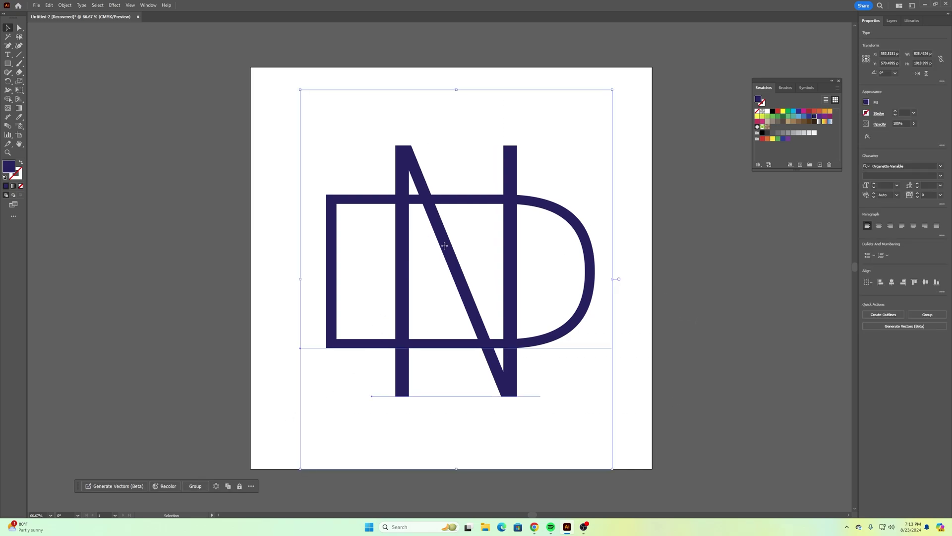
{"action": "left_click_drag", "start_coordinate": [445, 245], "coordinate": [437, 246]}
{"action": "left_click", "coordinate": [680, 238]}
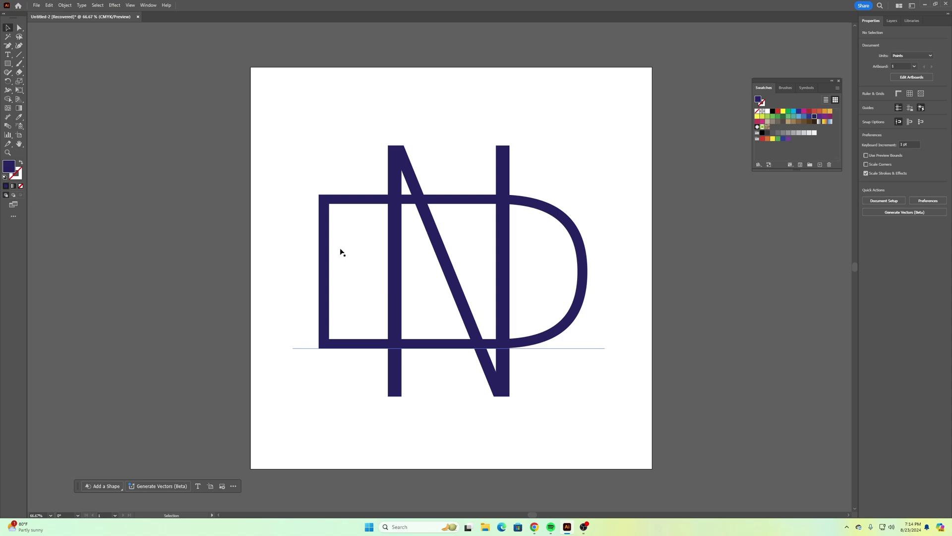
- Set the D's Weight axis to 23 so its strokes match the thickness of the N, then deselect it
{"action": "left_click", "coordinate": [328, 248]}
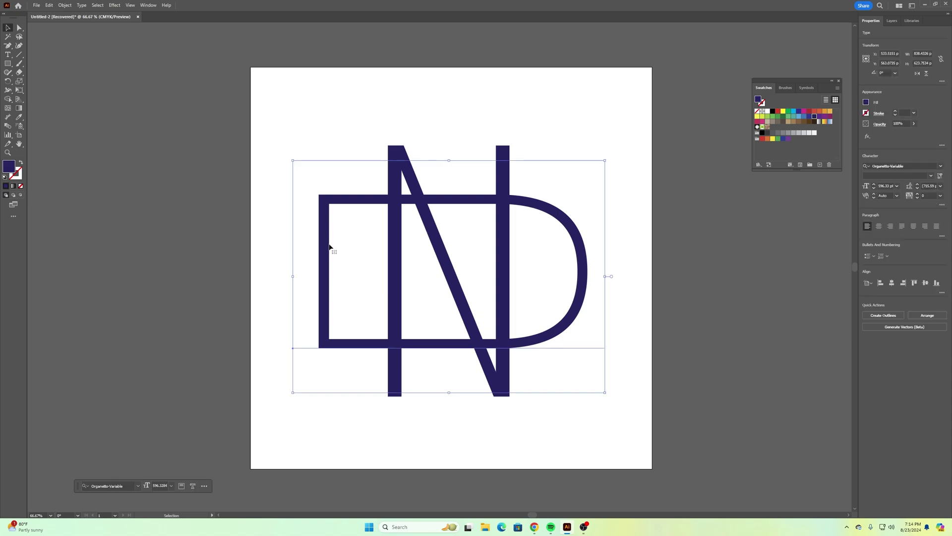
{"action": "left_click", "coordinate": [942, 178]}
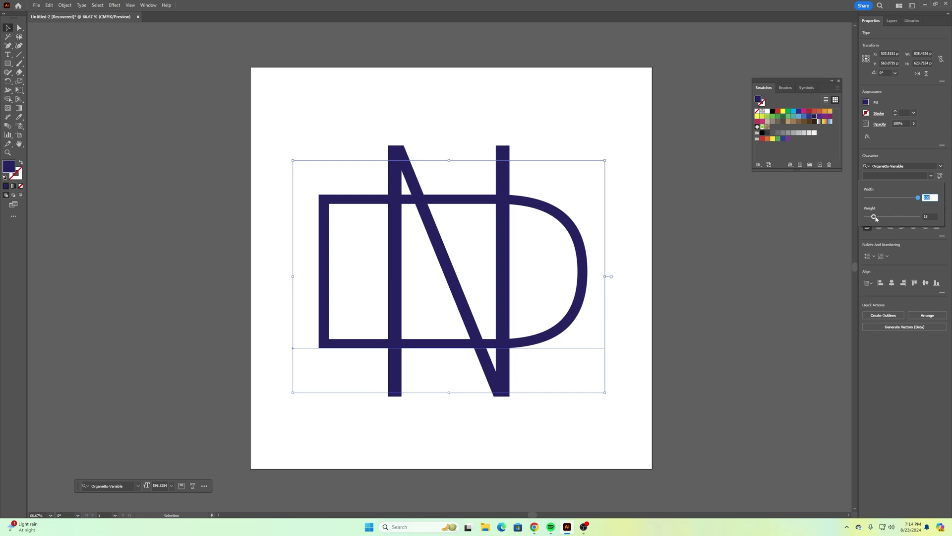
{"action": "left_click_drag", "start_coordinate": [875, 218], "coordinate": [880, 219]}
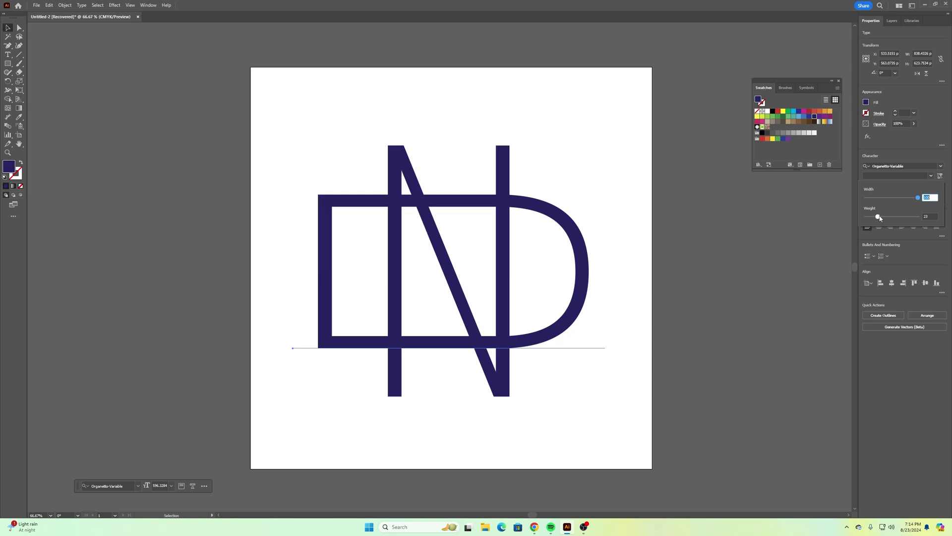
{"action": "left_click_drag", "start_coordinate": [881, 219], "coordinate": [879, 219]}
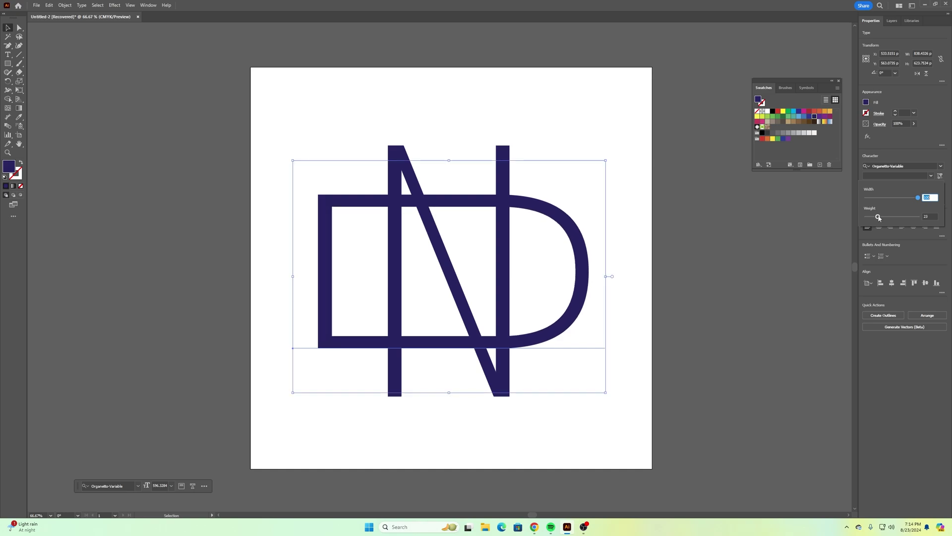
{"action": "left_click", "coordinate": [251, 125]}
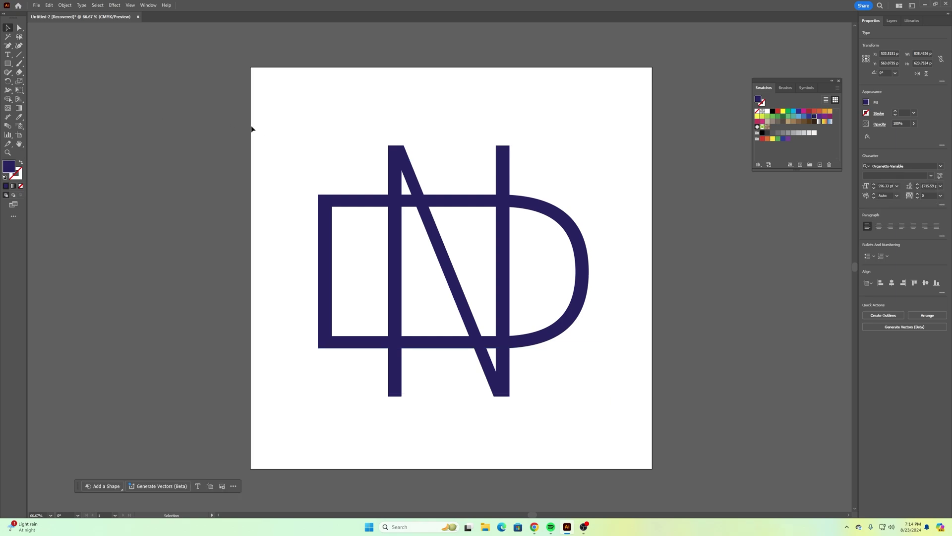
- Duplicate the artboard with its lettermark directly below the original artboard
{"action": "key", "text": "ctrl+minus"}
{"action": "key", "text": "ctrl+minus"}
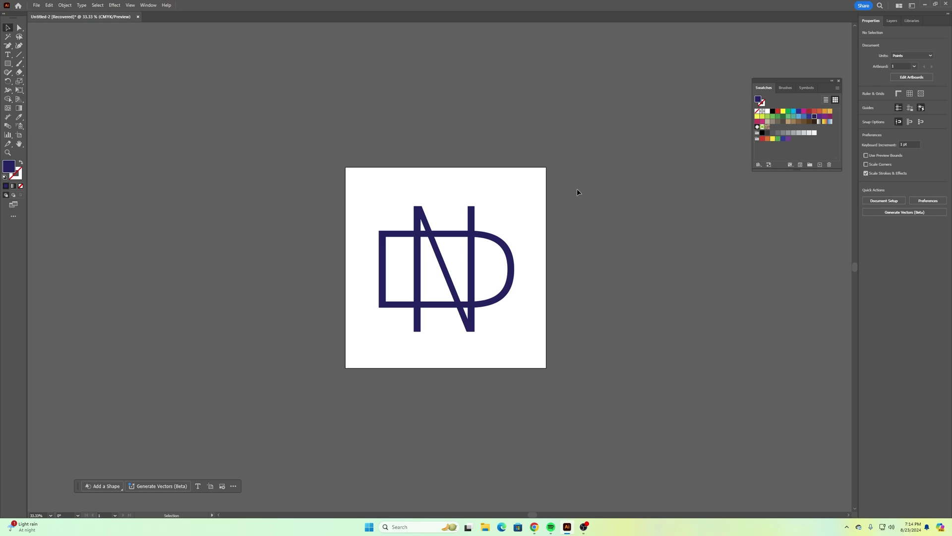
{"action": "scroll", "coordinate": [562, 199], "scroll_direction": "down", "scroll_amount": 2}
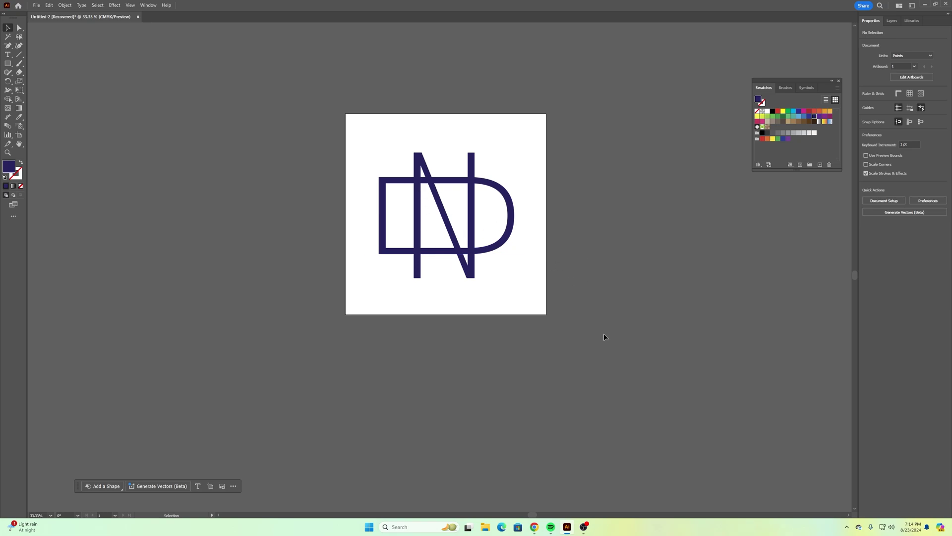
{"action": "scroll", "coordinate": [614, 305], "scroll_direction": "down", "scroll_amount": 1}
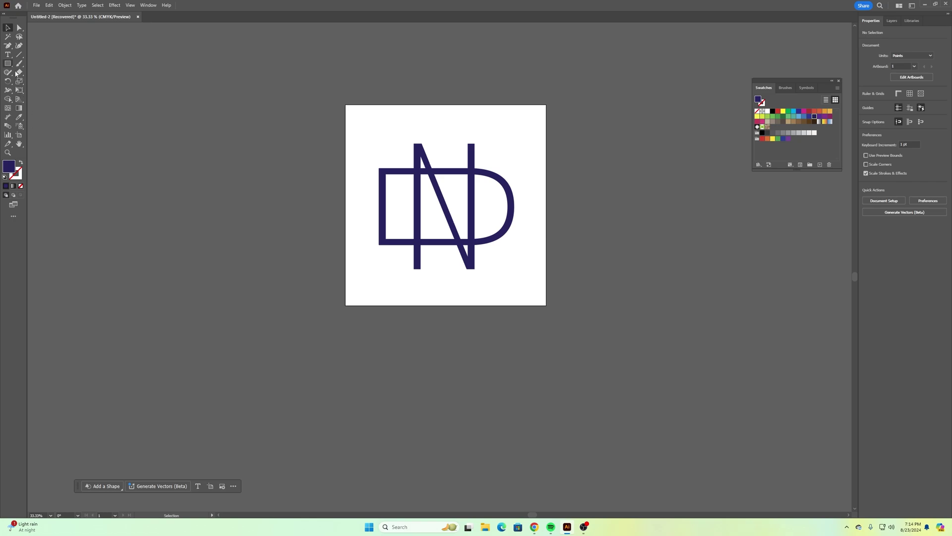
{"action": "left_click", "coordinate": [19, 137]}
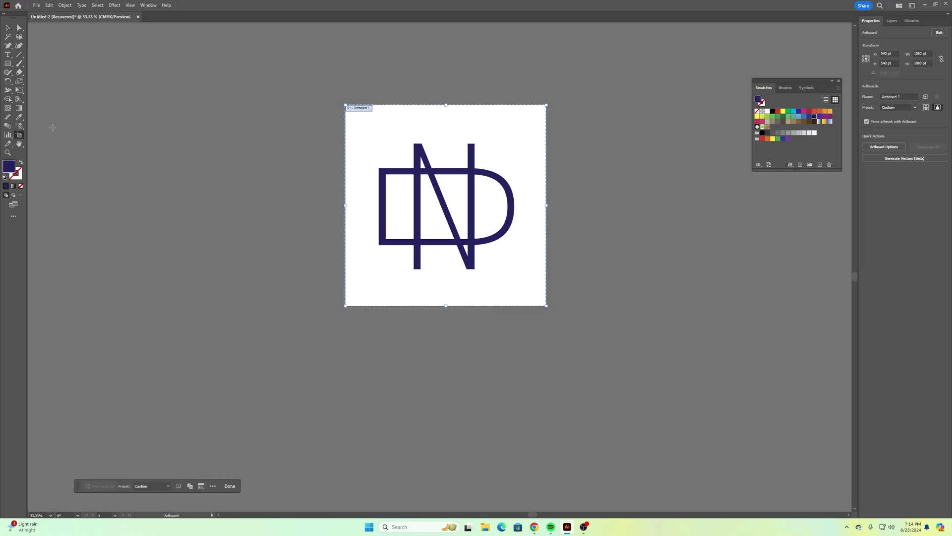
{"action": "left_click_drag", "start_coordinate": [359, 261], "coordinate": [359, 476]}
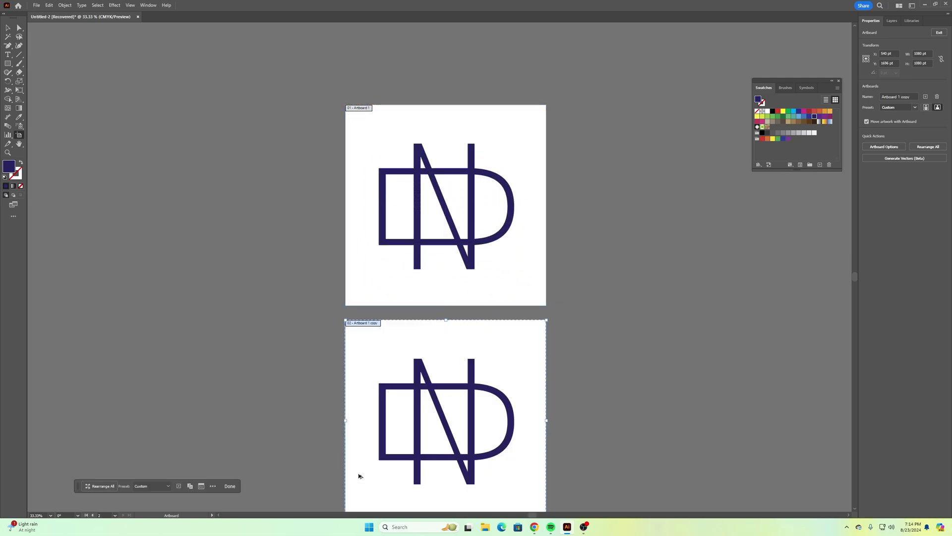
{"action": "scroll", "coordinate": [380, 244], "scroll_direction": "down", "scroll_amount": 2}
- Delete the copied N and D lettermark from the lower artboard, leaving that artboard blank
{"action": "left_click", "coordinate": [8, 28]}
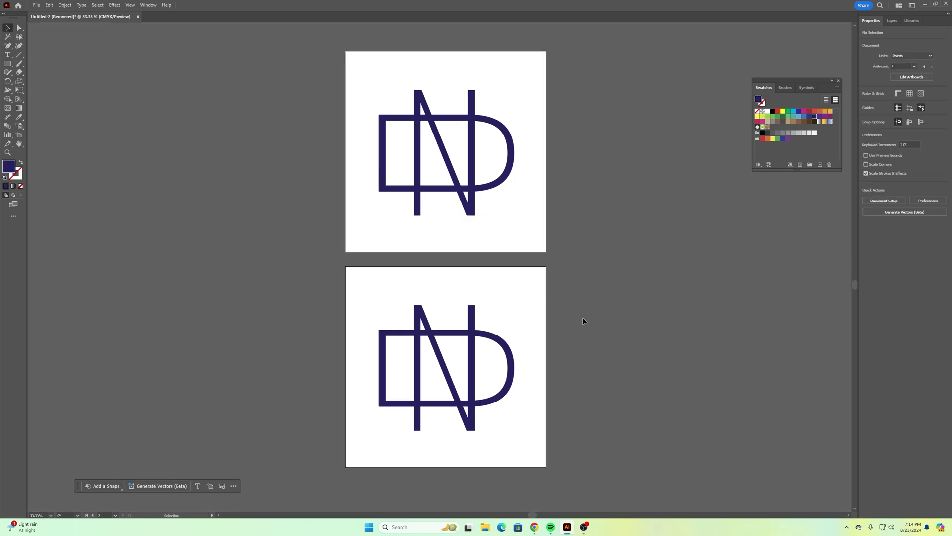
{"action": "left_click_drag", "start_coordinate": [583, 320], "coordinate": [314, 398]}
{"action": "key", "text": "Delete"}
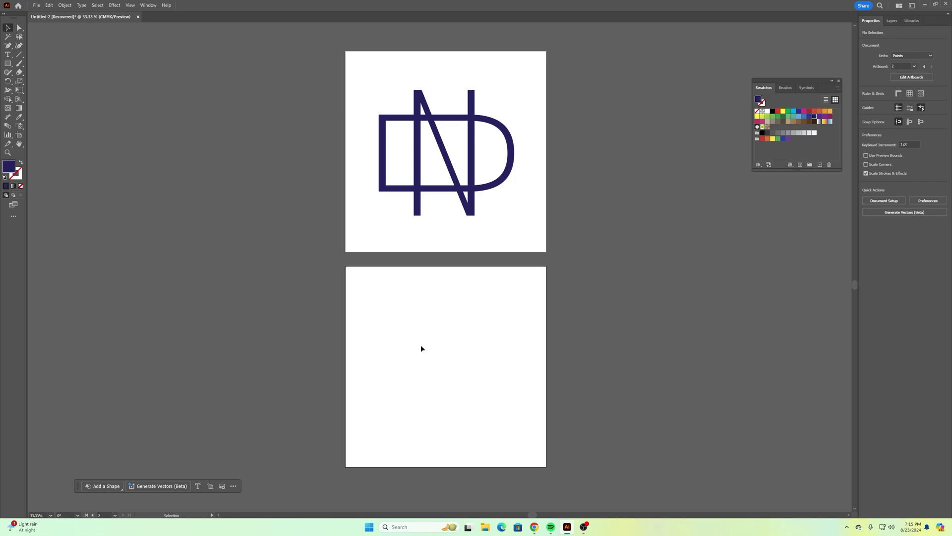
- Set the font for new text to BioRhyme Regular
{"action": "key", "text": "t"}
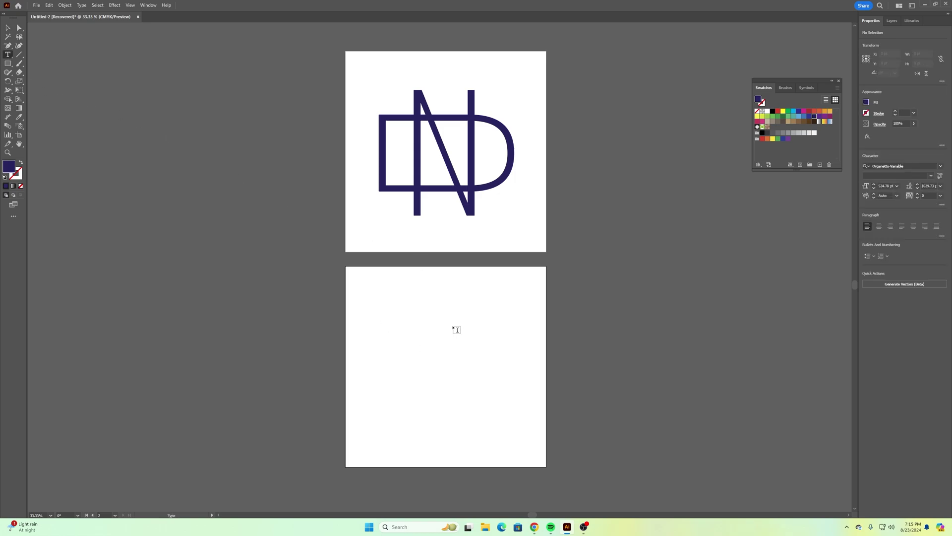
{"action": "left_click", "coordinate": [942, 167]}
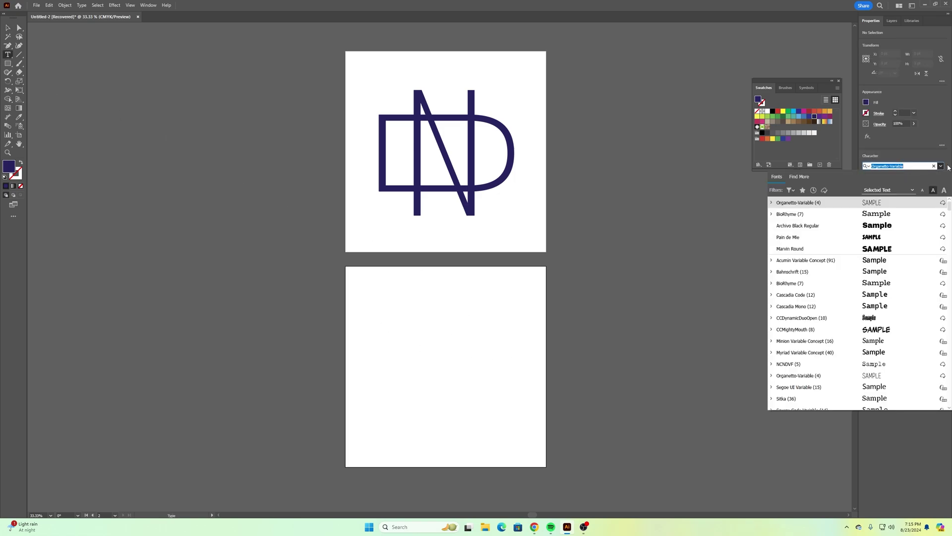
{"action": "type", "text": "bio"}
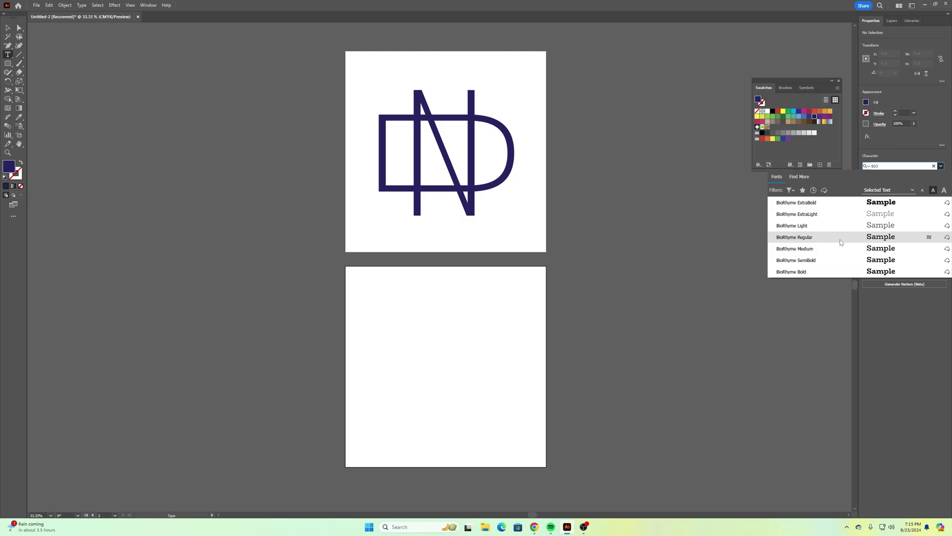
{"action": "left_click", "coordinate": [813, 242]}
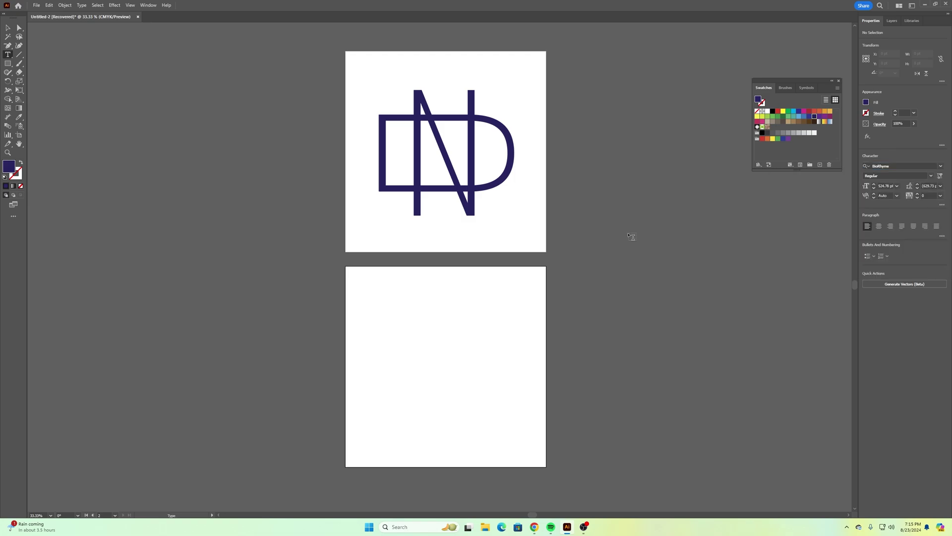
- Add a capital N as point type on the blank lower artboard and shift it slightly down and to the left
{"action": "left_click", "coordinate": [390, 357]}
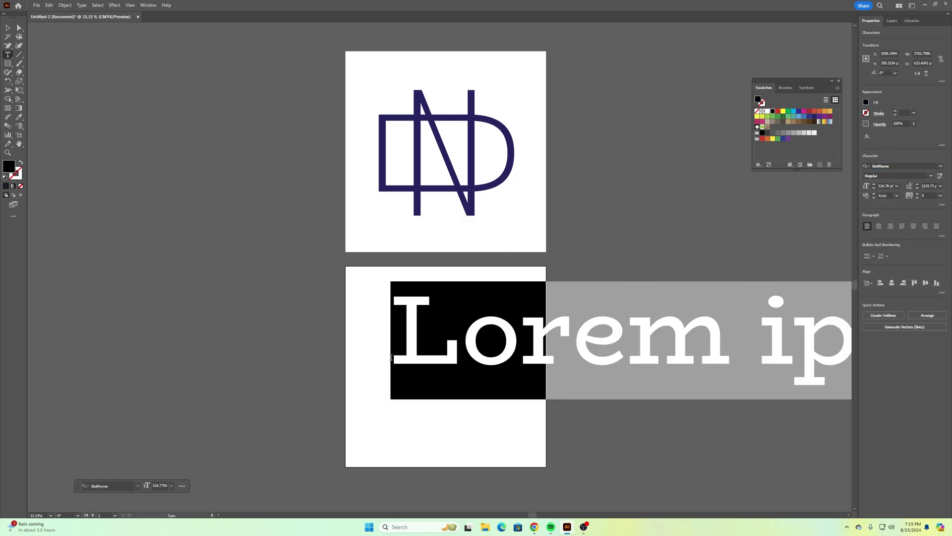
{"action": "type", "text": "n"}
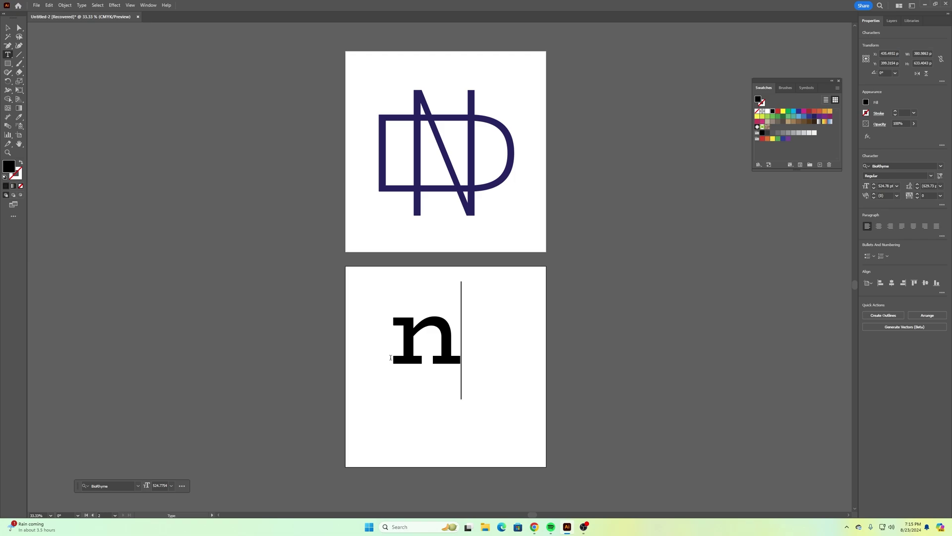
{"action": "key", "text": "BackSpace"}
{"action": "type", "text": "N"}
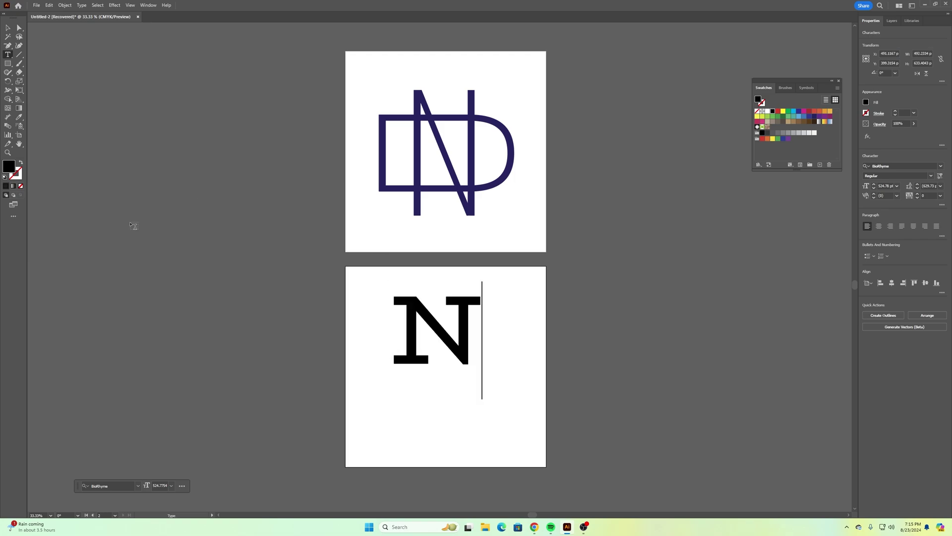
{"action": "left_click", "coordinate": [7, 28]}
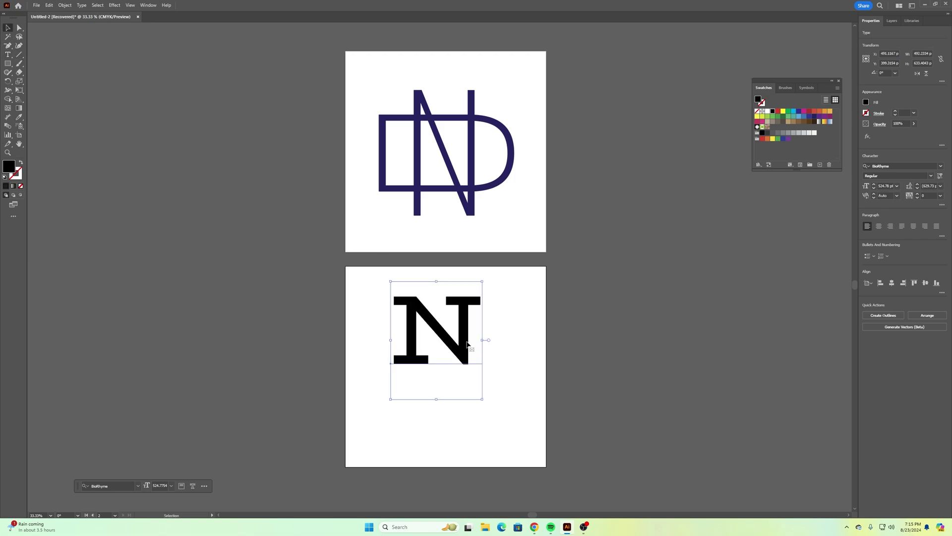
{"action": "mouse_move", "coordinate": [467, 343]}
{"action": "left_mouse_down"}
{"action": "mouse_move", "coordinate": [476, 363]}
{"action": "mouse_move", "coordinate": [448, 342]}
{"action": "mouse_move", "coordinate": [455, 345]}
{"action": "left_mouse_up"}
{"action": "key", "text": "a"}
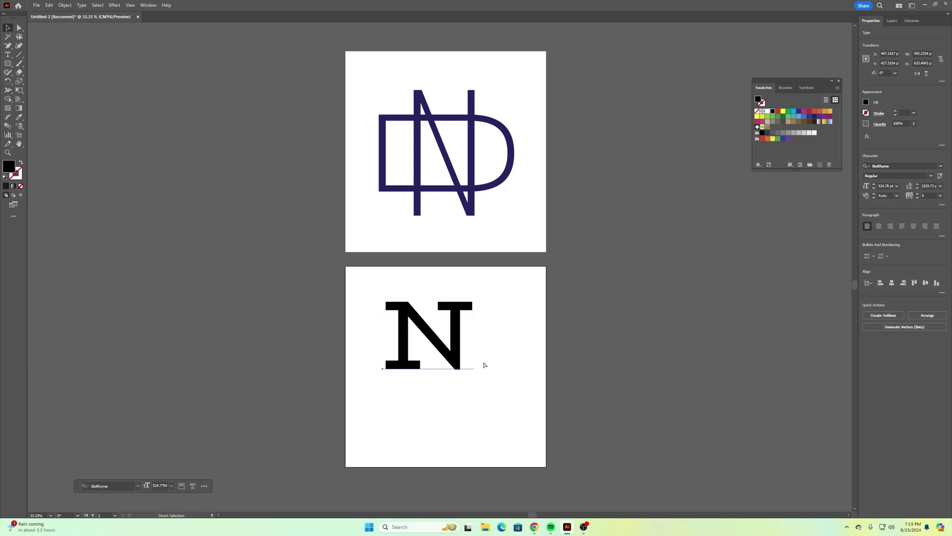
{"action": "key", "text": "ctrl+t"}
{"action": "key", "text": "v"}
{"action": "left_click", "coordinate": [495, 361]}
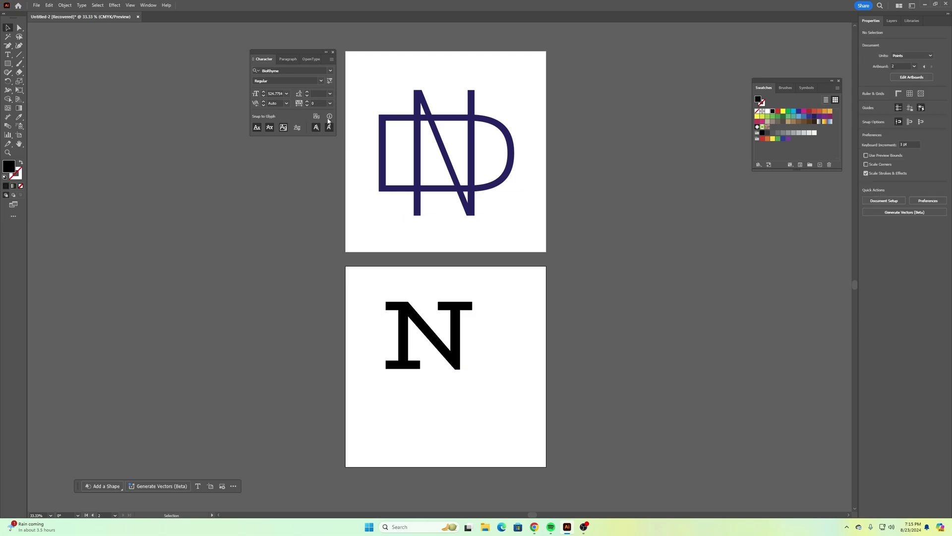
{"action": "left_click", "coordinate": [333, 53]}
- Scale the N up proportionally to about 608 pt wide and move it near the lower artboard's centre
{"action": "left_click", "coordinate": [451, 363]}
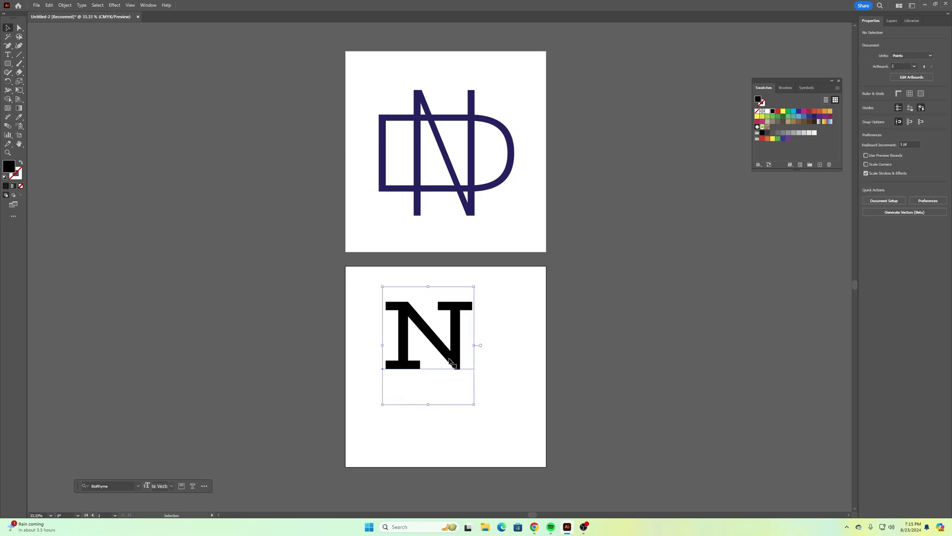
{"action": "left_click_drag", "start_coordinate": [474, 404], "coordinate": [504, 432]}
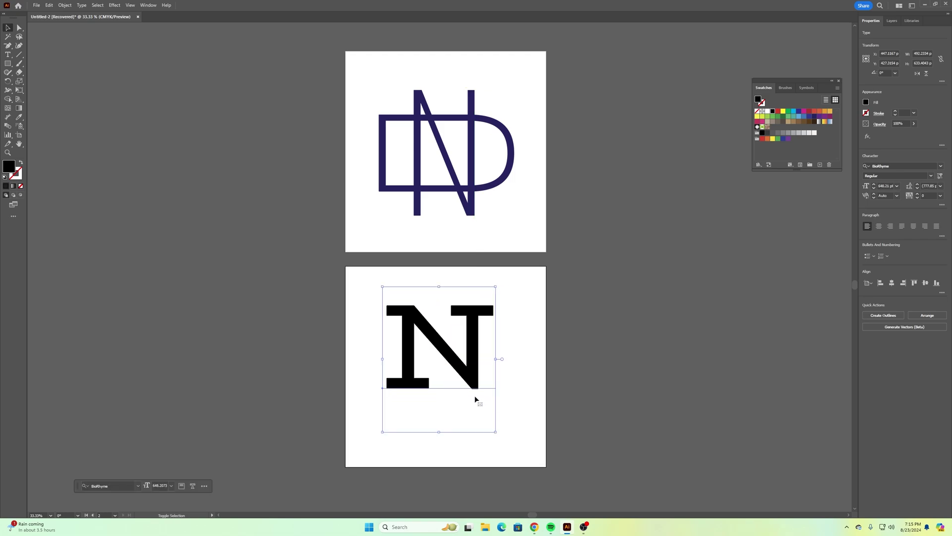
{"action": "left_click_drag", "start_coordinate": [481, 388], "coordinate": [490, 383]}
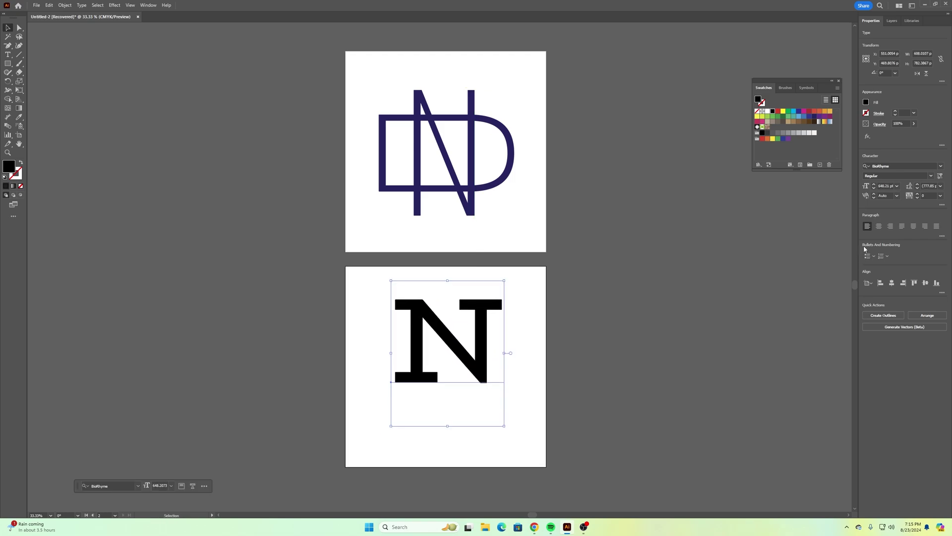
- Thin the N by setting its variable font Weight to 290 while leaving Width at 100
{"action": "left_click", "coordinate": [941, 177]}
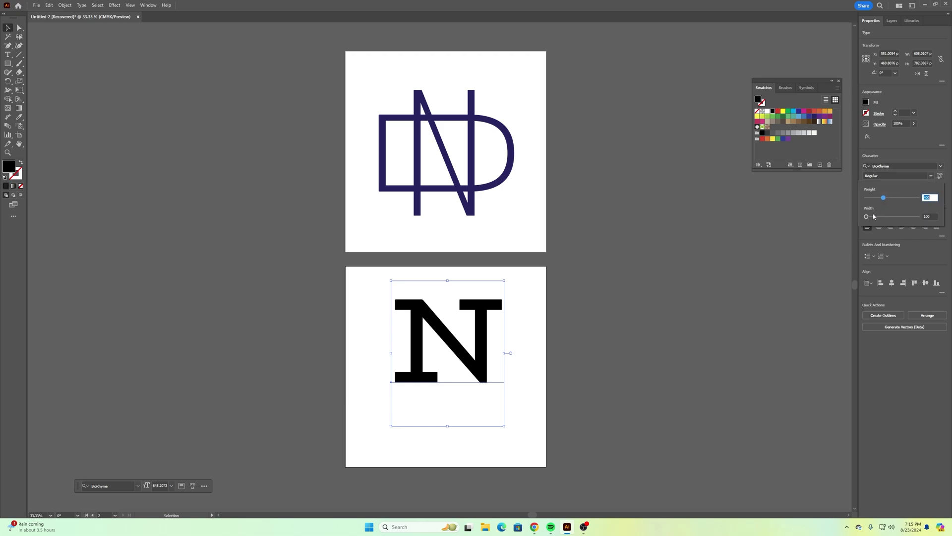
{"action": "left_click_drag", "start_coordinate": [867, 217], "coordinate": [831, 218]}
{"action": "left_click_drag", "start_coordinate": [884, 199], "coordinate": [875, 200]}
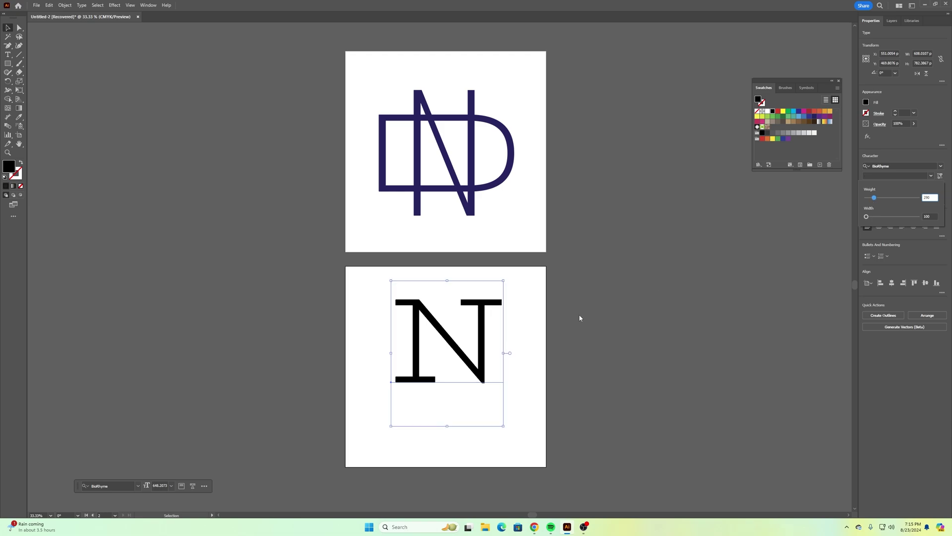
{"action": "left_click", "coordinate": [540, 316]}
- Move the N toward the artboard's left edge, duplicate it to its lower right, and change the copy to a capital Y
{"action": "left_click_drag", "start_coordinate": [481, 312], "coordinate": [525, 391]}
{"action": "left_click", "coordinate": [8, 54]}
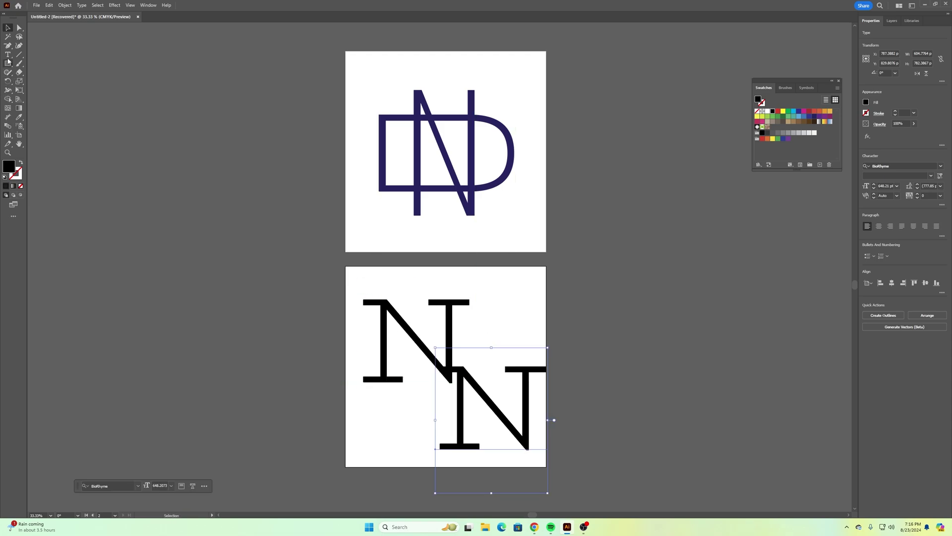
{"action": "left_click_drag", "start_coordinate": [540, 403], "coordinate": [477, 402]}
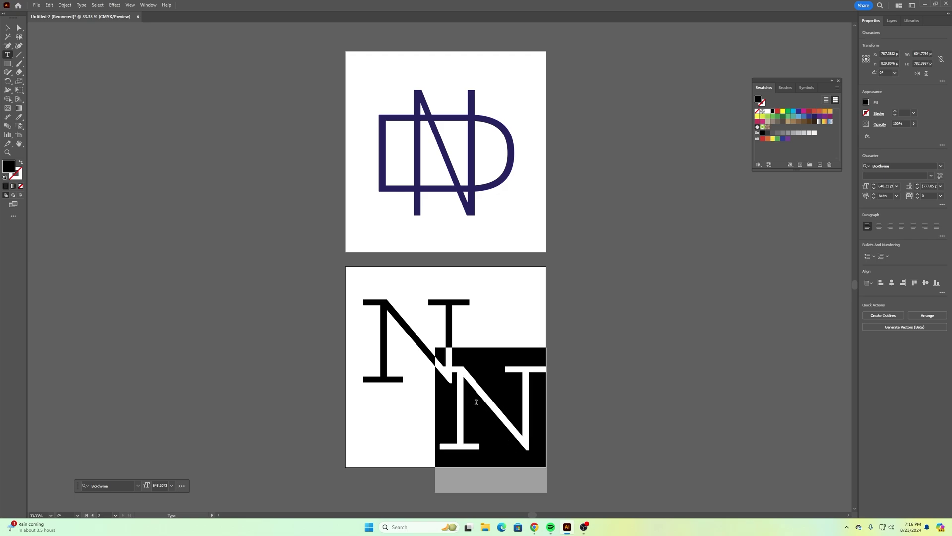
{"action": "type", "text": "y"}
{"action": "key", "text": "BackSpace"}
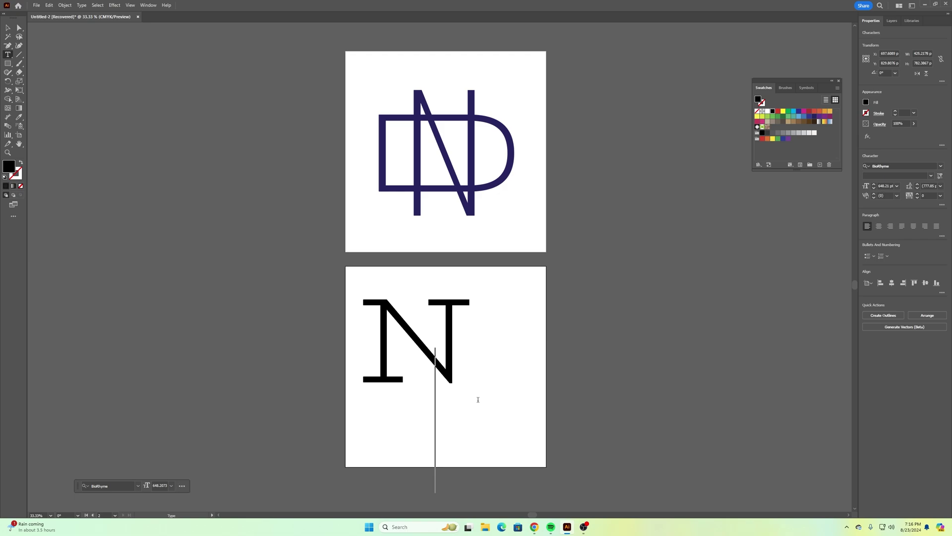
{"action": "type", "text": "Y"}
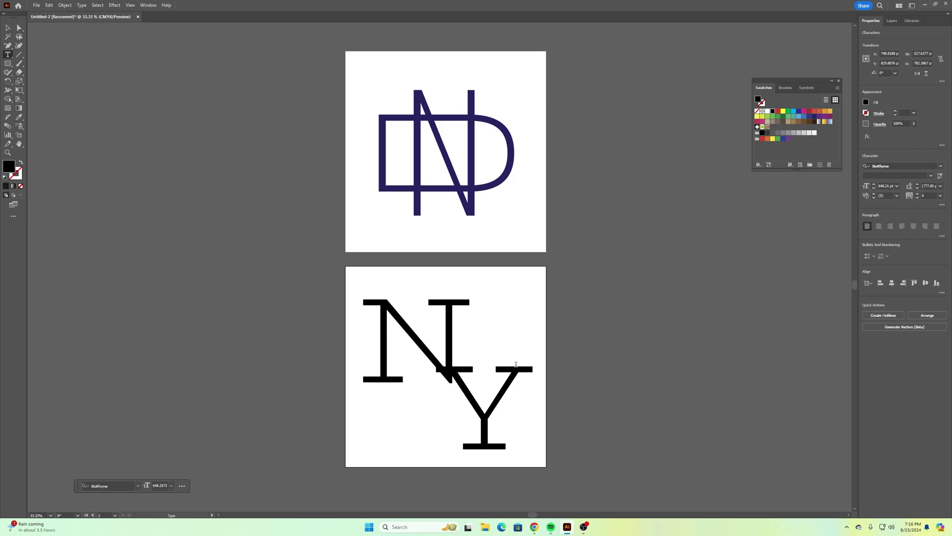
- Widen the Y by setting its variable font Width to 125 and reduce its Weight very slightly
{"action": "double_click", "coordinate": [495, 389]}
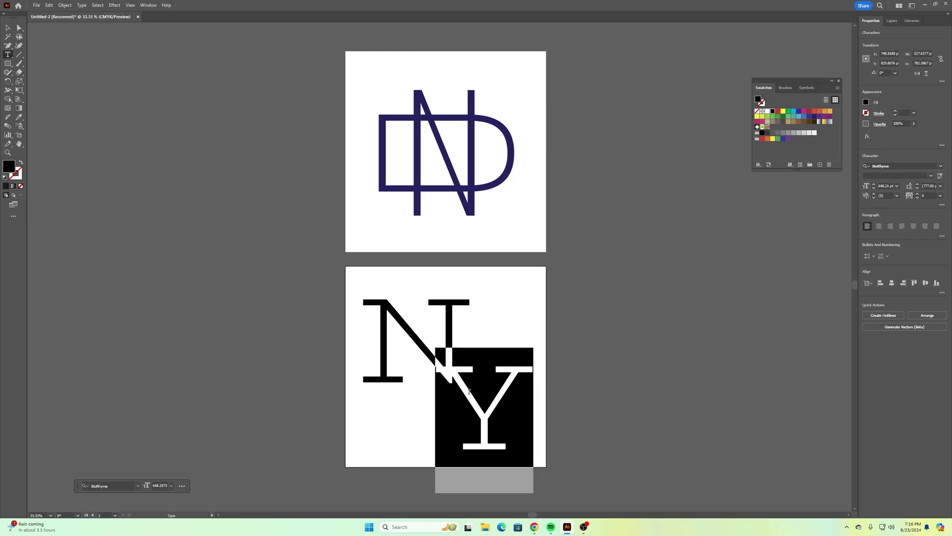
{"action": "left_click", "coordinate": [940, 176]}
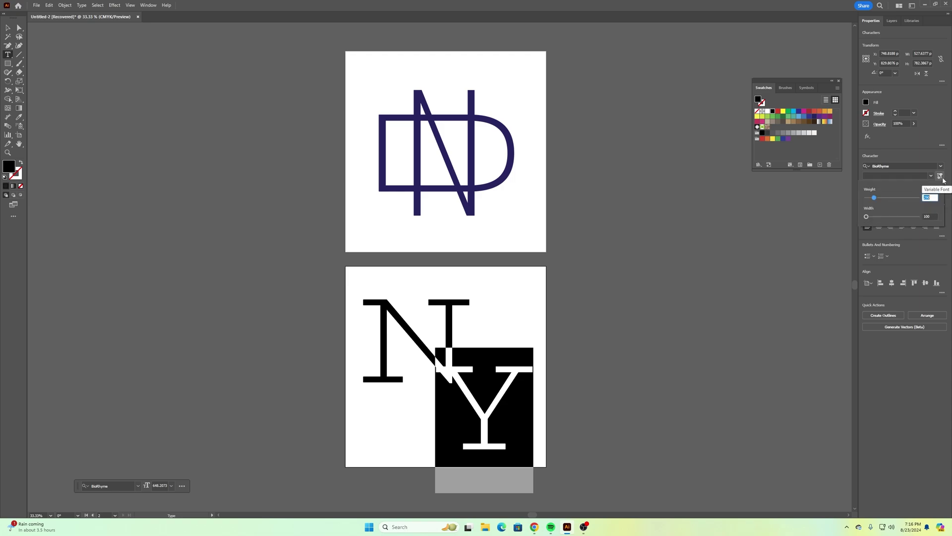
{"action": "left_click_drag", "start_coordinate": [872, 218], "coordinate": [935, 217]}
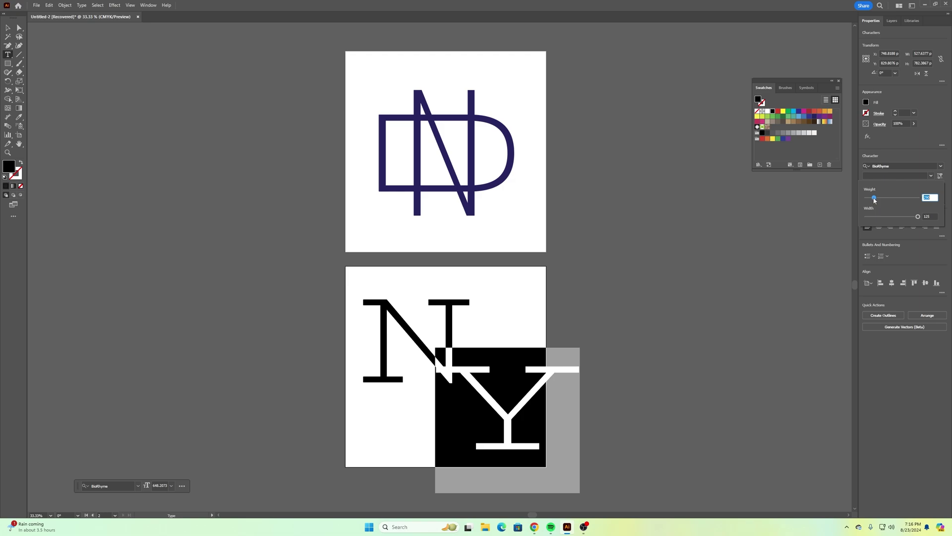
{"action": "left_click_drag", "start_coordinate": [874, 198], "coordinate": [873, 200]}
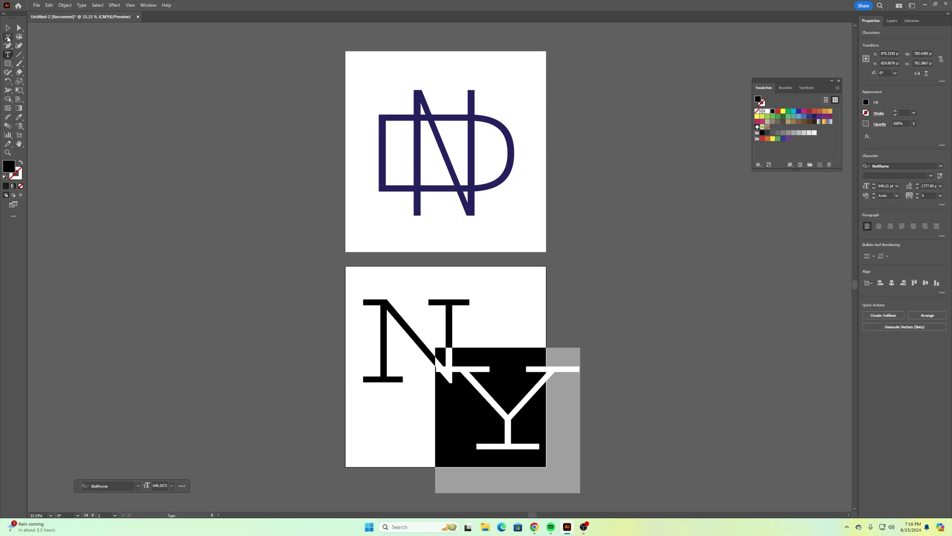
- Move the Y over the N so their strokes interlock, with the Y's arms just below the N's top serifs
{"action": "left_click", "coordinate": [8, 29]}
{"action": "left_click", "coordinate": [234, 195]}
{"action": "left_click_drag", "start_coordinate": [478, 392], "coordinate": [390, 353]}
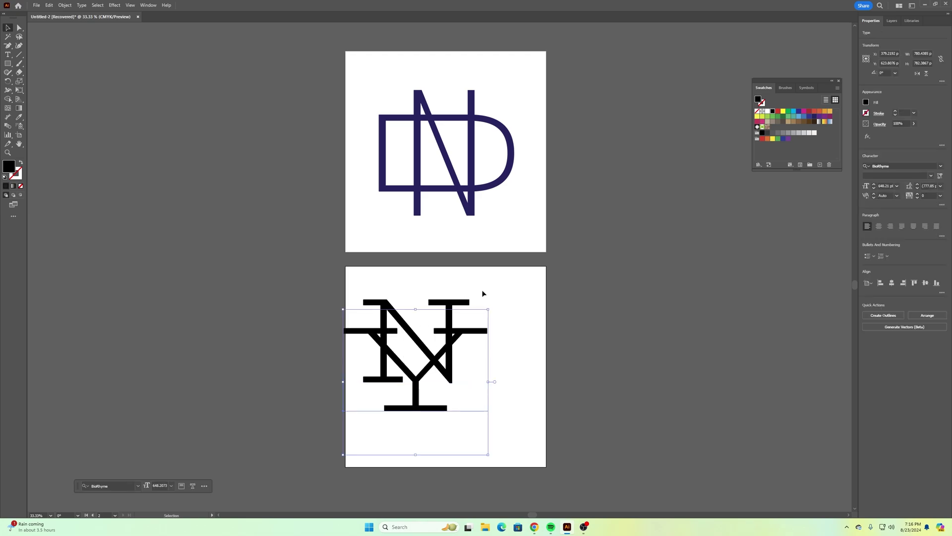
- Align the N and Y to each other's horizontal centres, move them together to the middle of the artboard, and deselect them
{"action": "left_click_drag", "start_coordinate": [507, 289], "coordinate": [313, 437]}
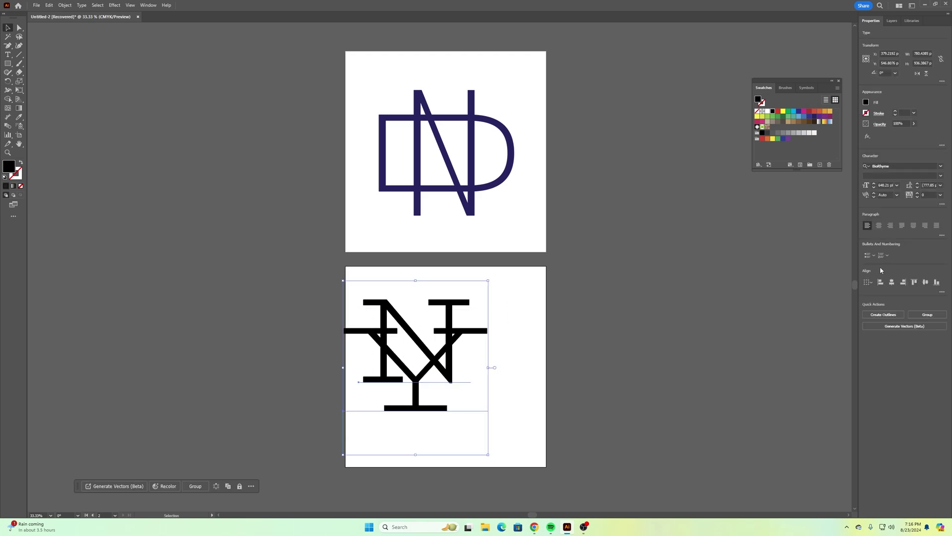
{"action": "left_click", "coordinate": [892, 282]}
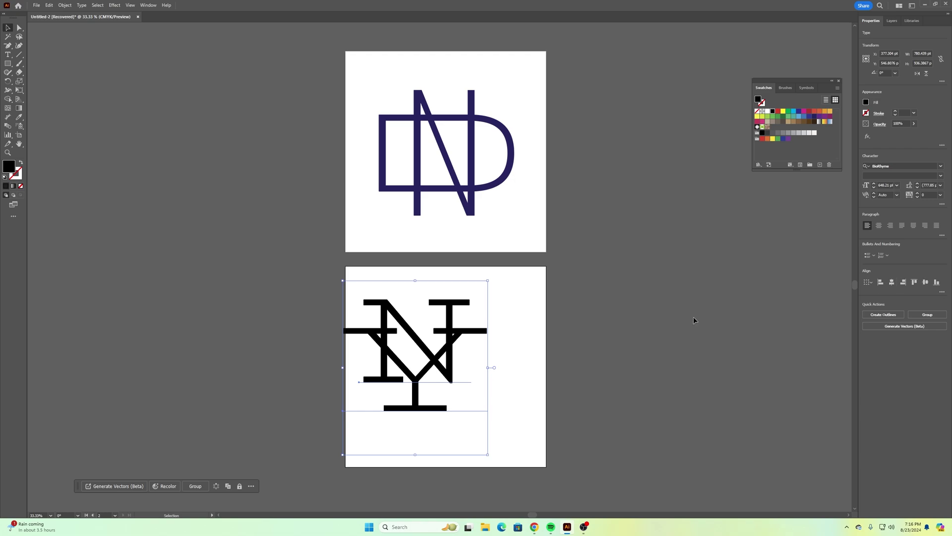
{"action": "left_click_drag", "start_coordinate": [438, 360], "coordinate": [460, 367]}
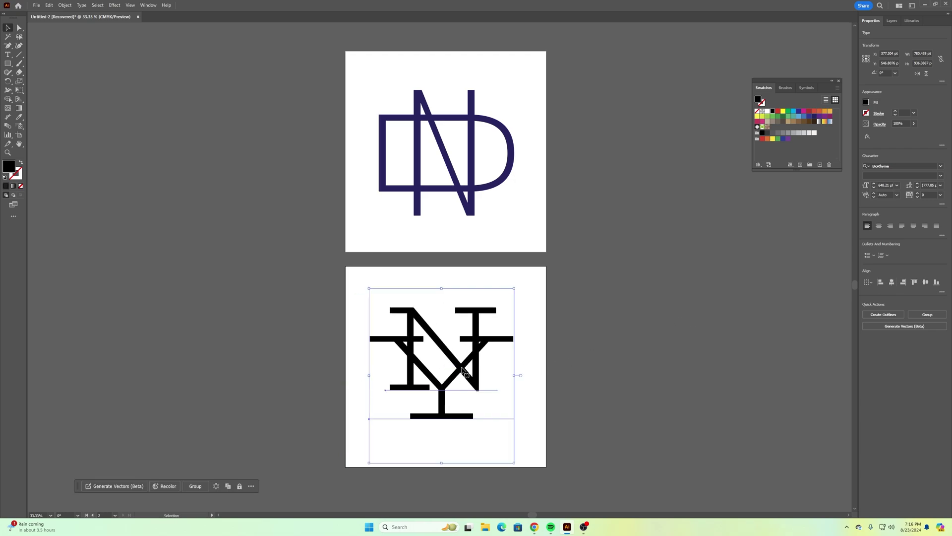
{"action": "left_click", "coordinate": [617, 376]}
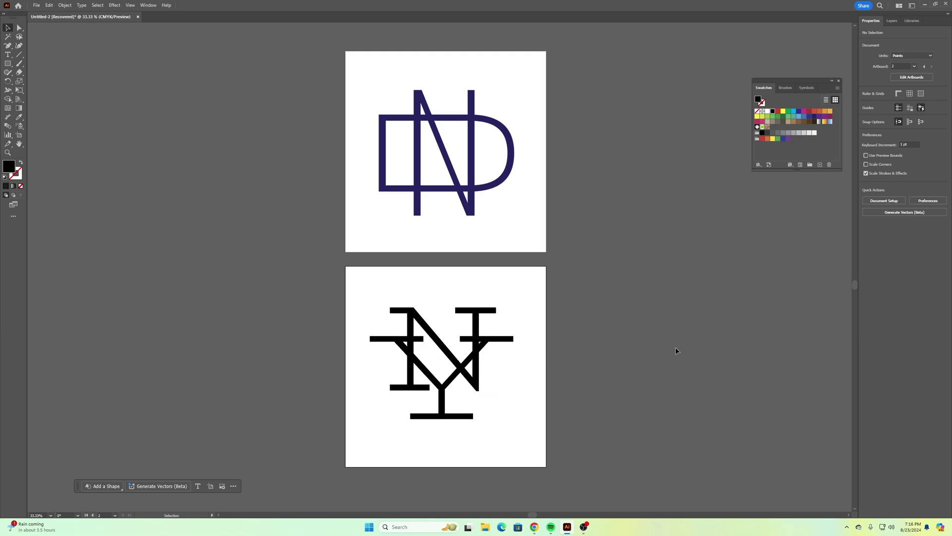
- Duplicate the ND and NY artboards with their artwork, placing each copy directly to the right of its original
{"action": "key", "text": "ctrl+minus"}
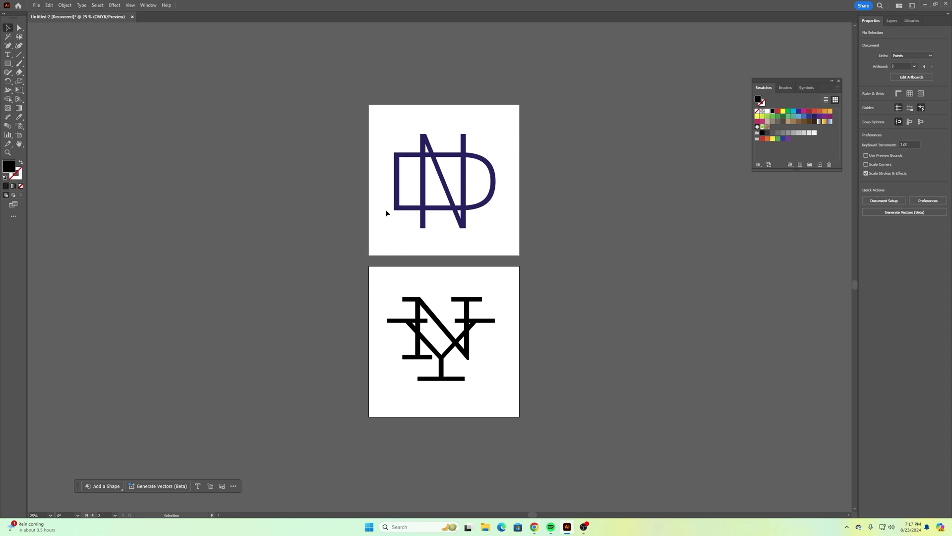
{"action": "scroll", "coordinate": [546, 214], "scroll_direction": "right", "scroll_amount": 5}
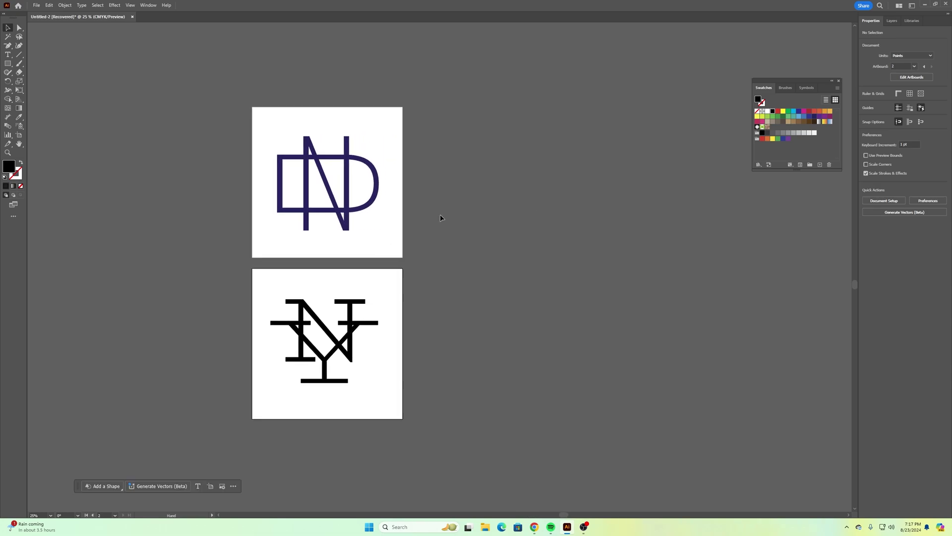
{"action": "left_click", "coordinate": [20, 135]}
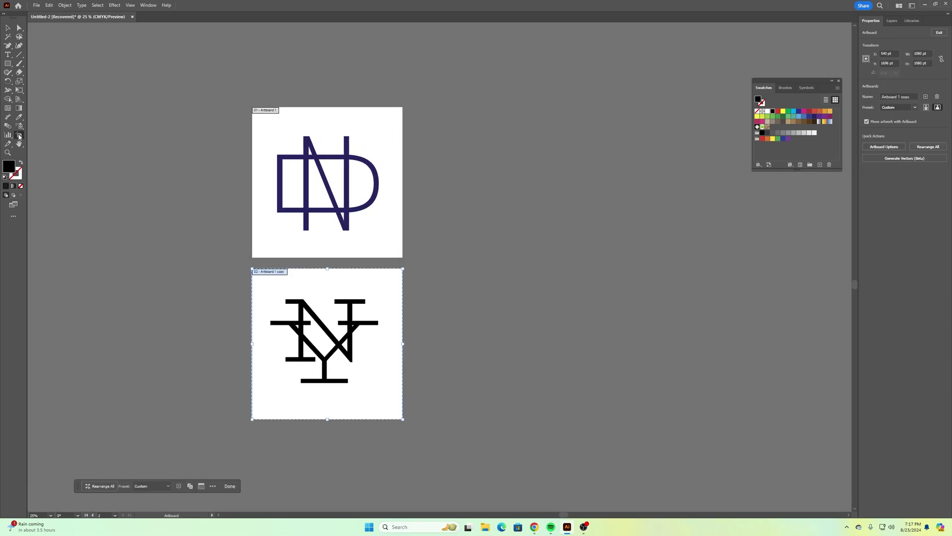
{"action": "left_click", "coordinate": [386, 146]}
{"action": "left_click_drag", "start_coordinate": [385, 145], "coordinate": [553, 148]}
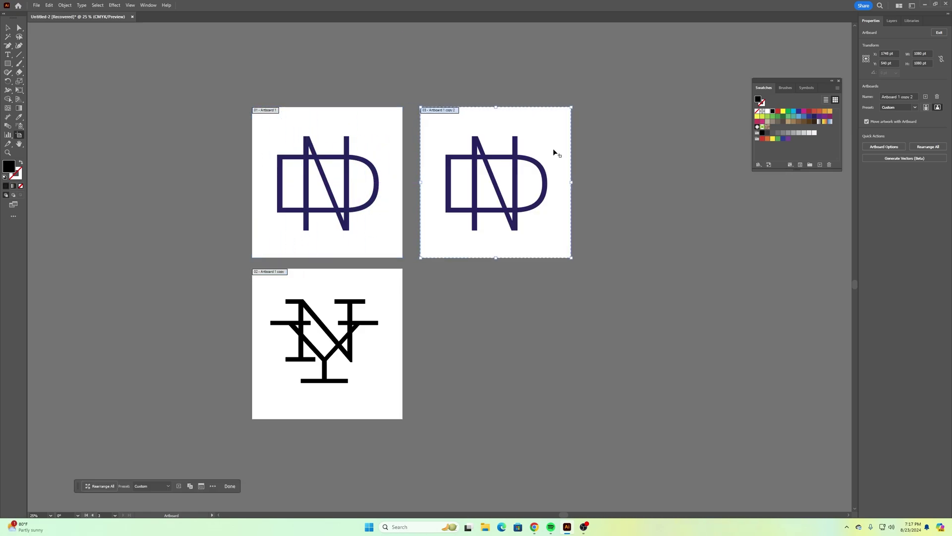
{"action": "left_click_drag", "start_coordinate": [382, 302], "coordinate": [549, 298]}
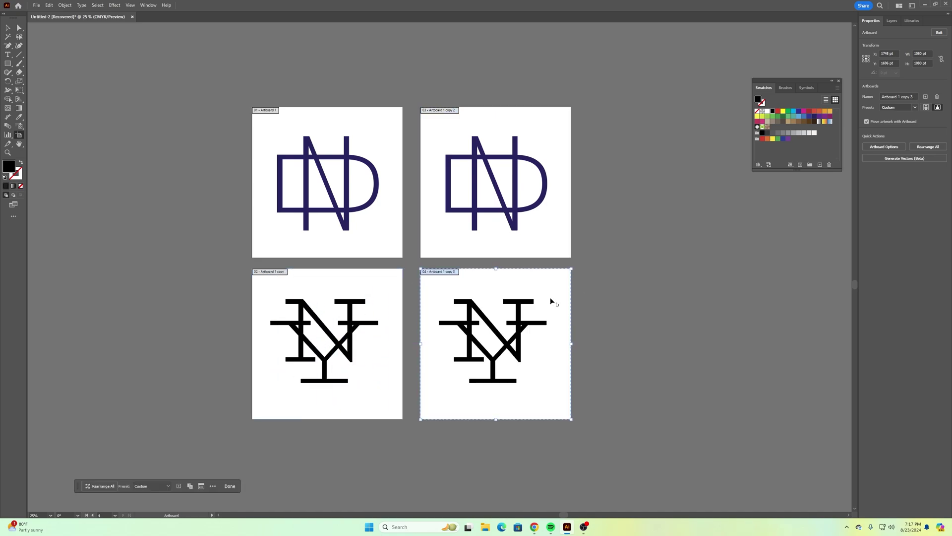
{"action": "left_click", "coordinate": [9, 28]}
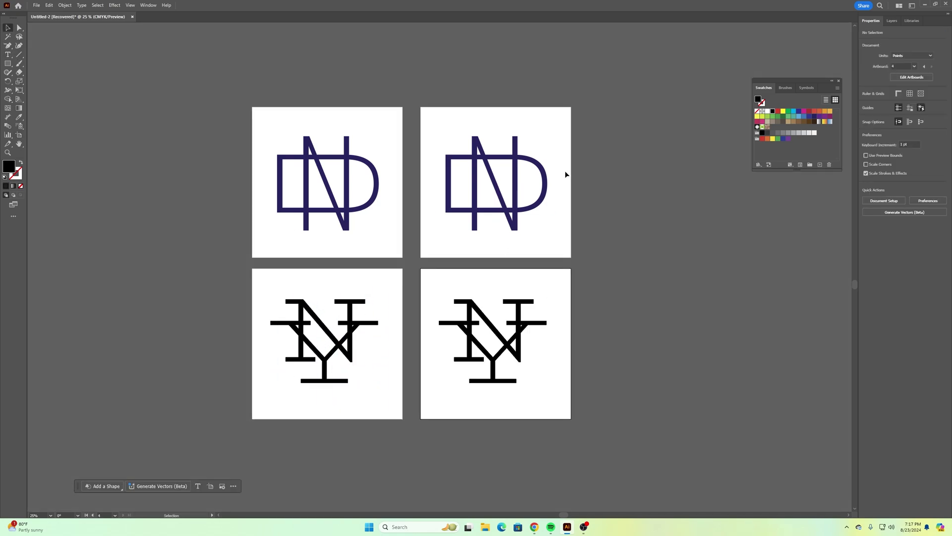
{"action": "key", "text": "ctrl+="}
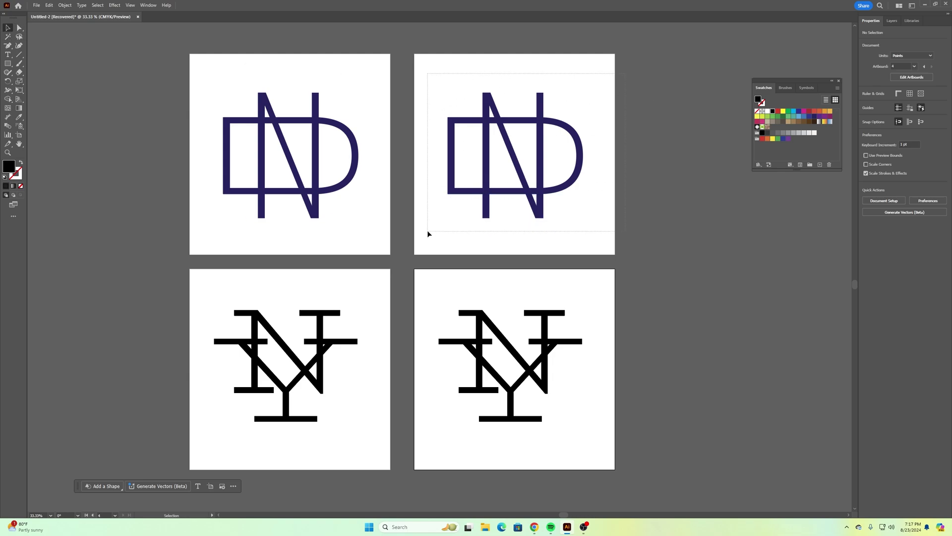
- Try an orange 11 pt stroke on the live letters of the duplicated ND lettermark
{"action": "left_click", "coordinate": [492, 171]}
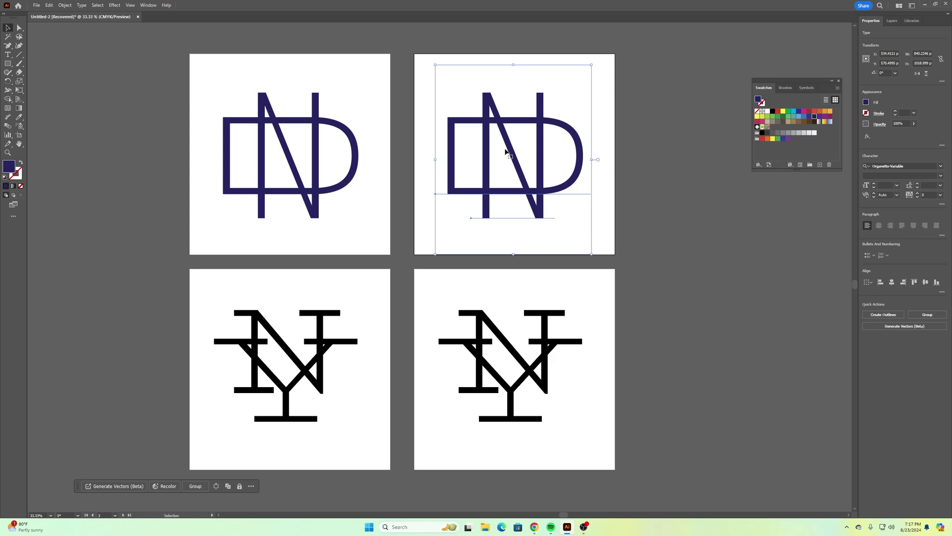
{"action": "left_click", "coordinate": [867, 114]}
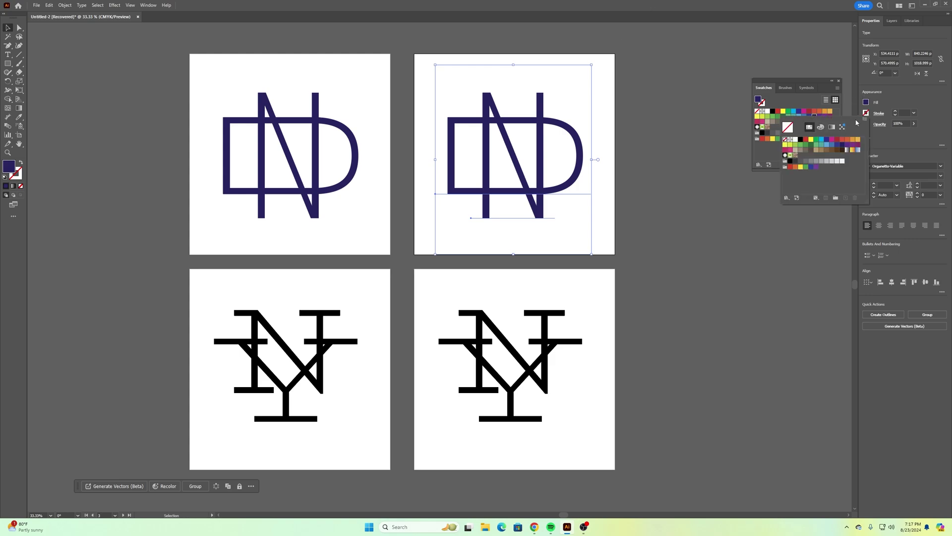
{"action": "left_click", "coordinate": [853, 140]}
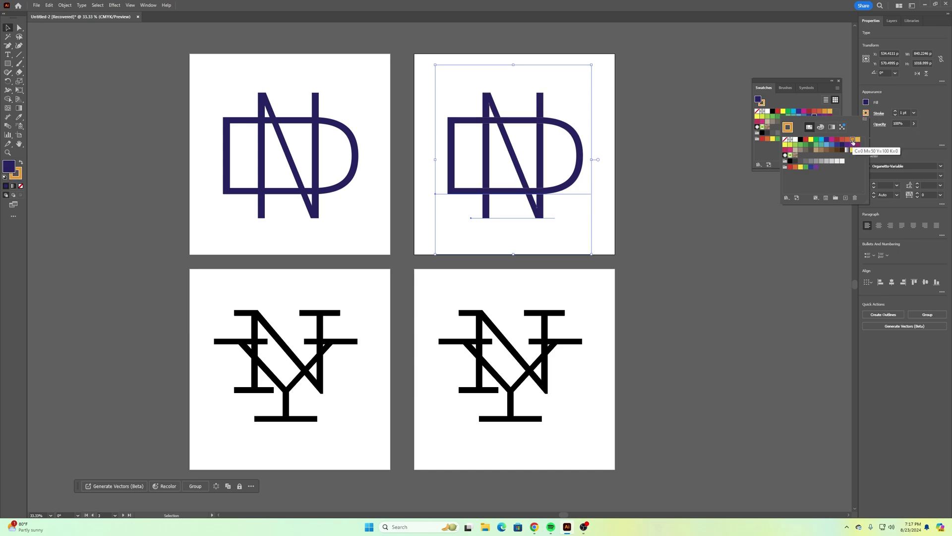
{"action": "left_click", "coordinate": [895, 113]}
{"action": "left_click", "coordinate": [896, 112]}
{"action": "left_click", "coordinate": [896, 112]}
{"action": "left_click", "coordinate": [896, 112]}
{"action": "left_click", "coordinate": [896, 112]}
{"action": "left_click", "coordinate": [895, 112]}
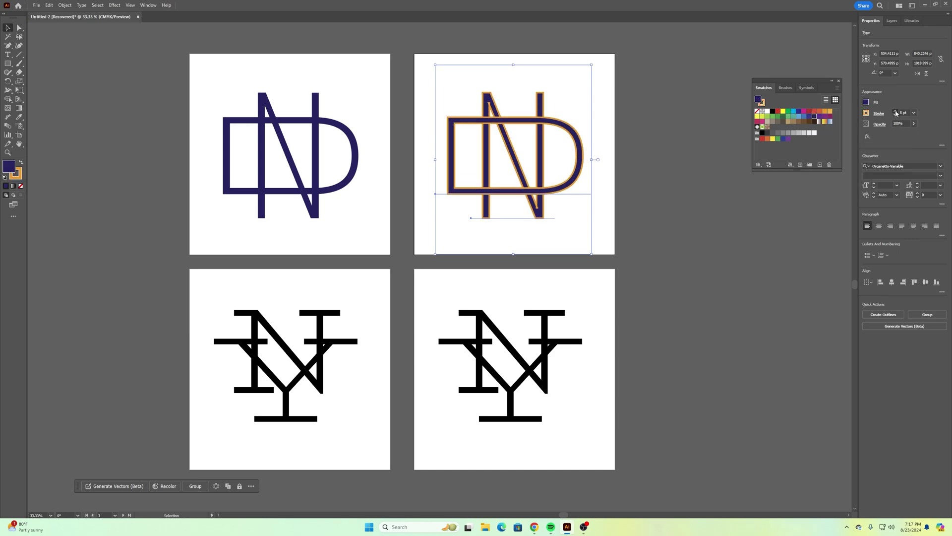
{"action": "left_click", "coordinate": [896, 112]}
{"action": "left_click", "coordinate": [896, 112]}
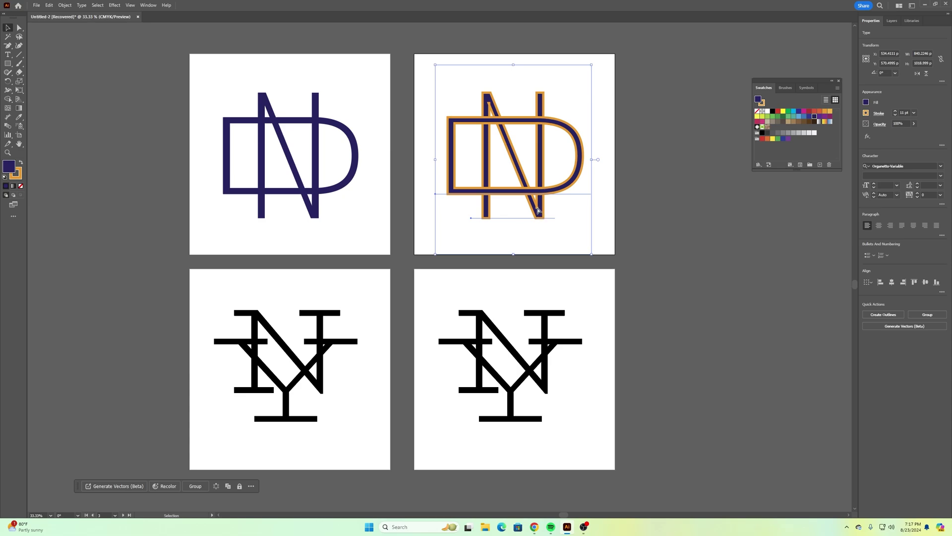
- Inspect the overlapping outlines up close, remove the orange stroke from the duplicated ND letters, and deselect them
{"action": "key", "text": "ctrl+equal"}
{"action": "key", "text": "ctrl+equal"}
{"action": "key", "text": "ctrl+equal"}
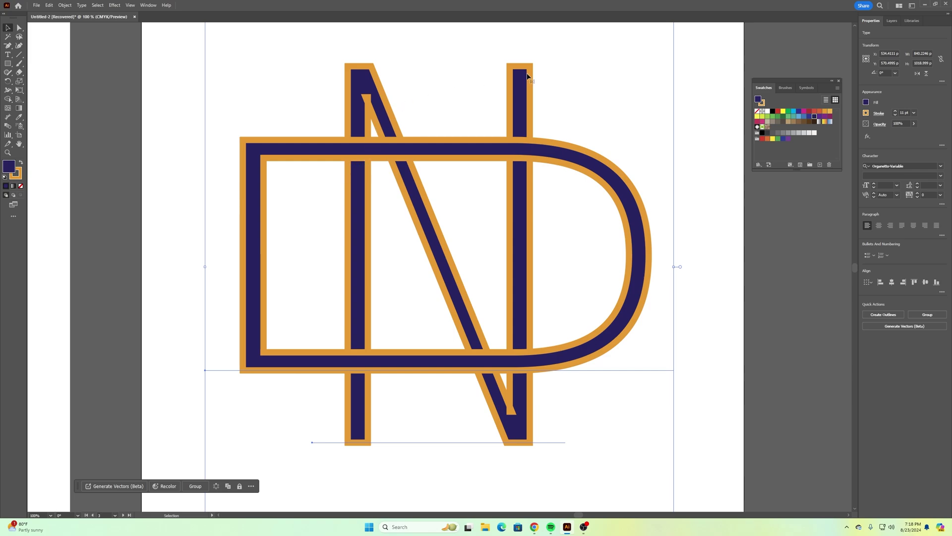
{"action": "key", "text": "ctrl+minus"}
{"action": "key", "text": "ctrl+minus"}
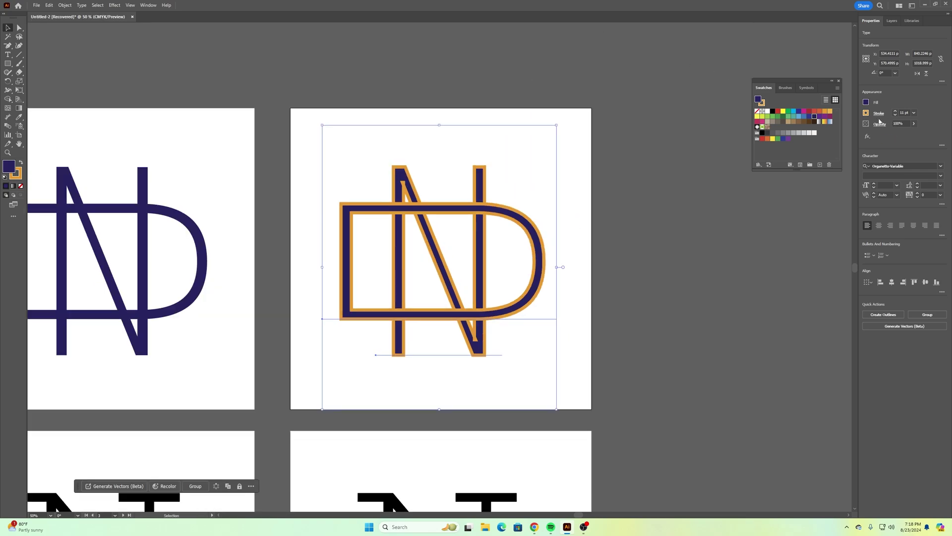
{"action": "left_click", "coordinate": [867, 114]}
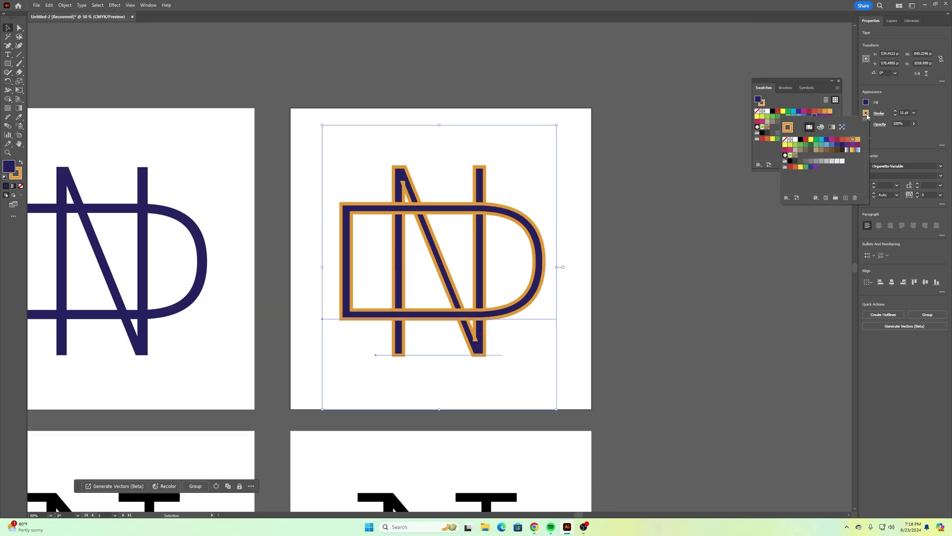
{"action": "left_click", "coordinate": [789, 143]}
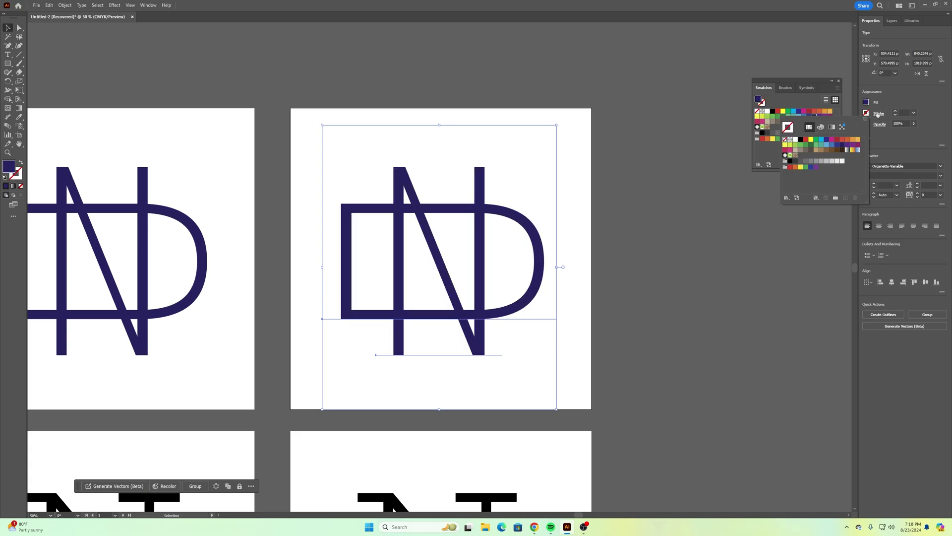
{"action": "left_click", "coordinate": [646, 170]}
{"action": "left_click", "coordinate": [646, 170]}
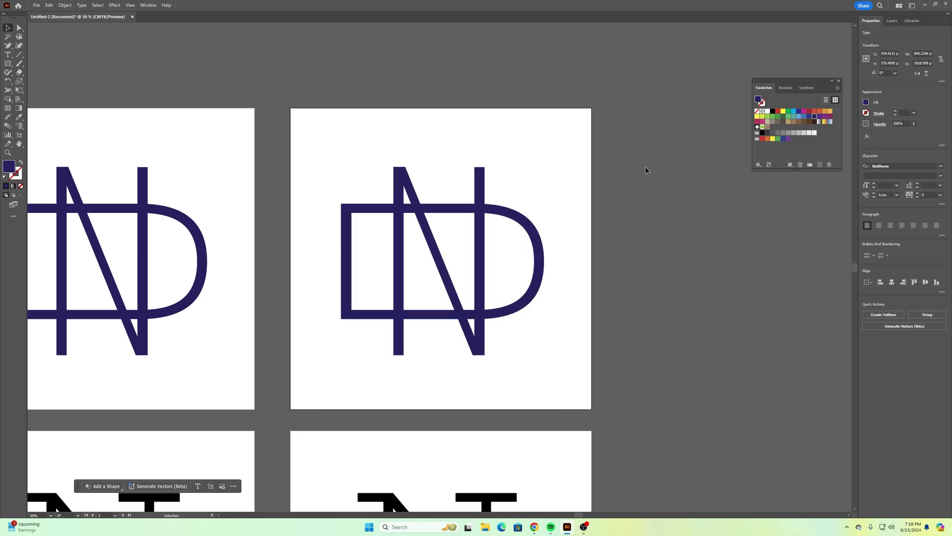
- Convert the duplicated N and D to outlines, unite them into one shape, and deselect it
{"action": "left_click_drag", "start_coordinate": [309, 111], "coordinate": [590, 369]}
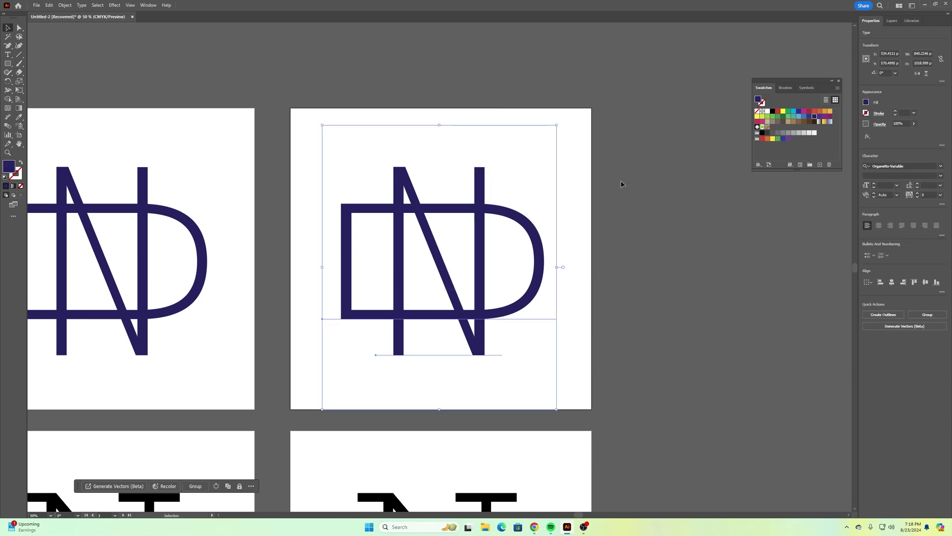
{"action": "right_click", "coordinate": [481, 236]}
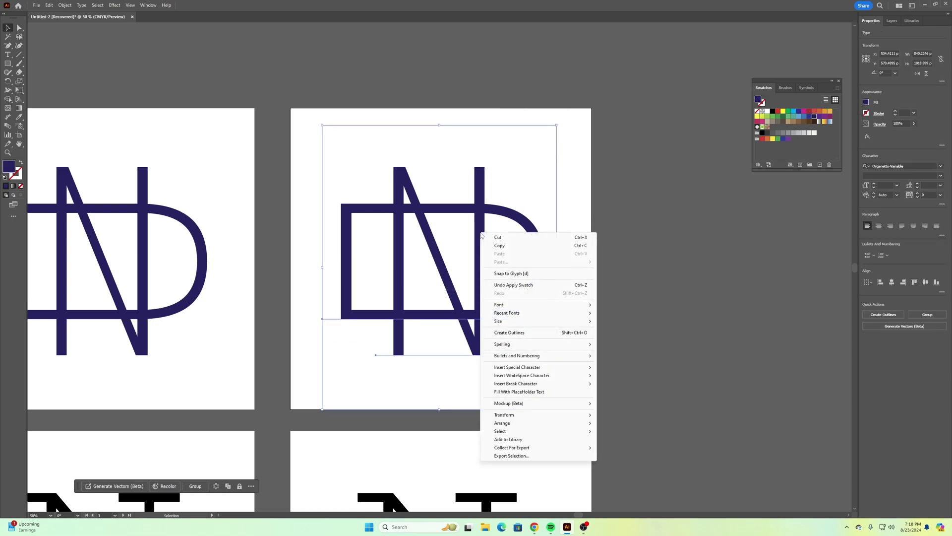
{"action": "left_click", "coordinate": [509, 333]}
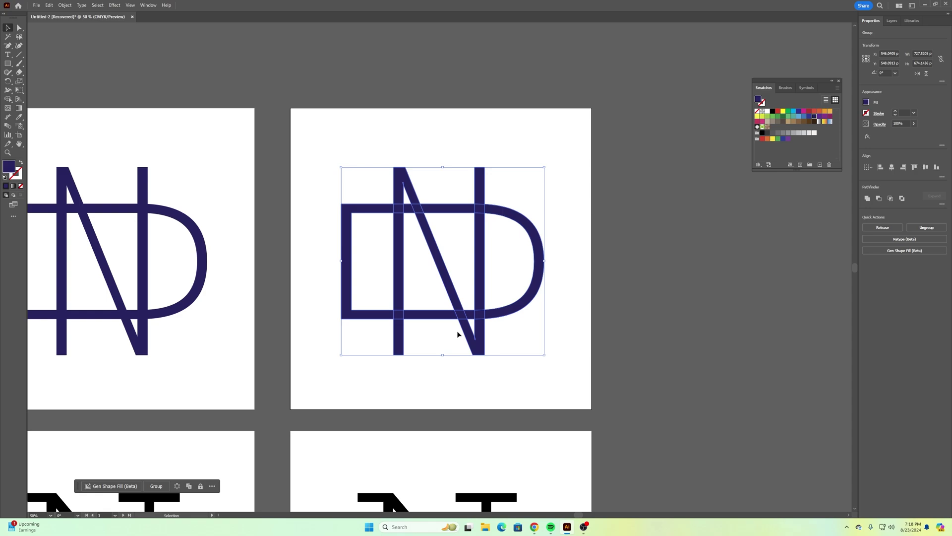
{"action": "left_click", "coordinate": [867, 199]}
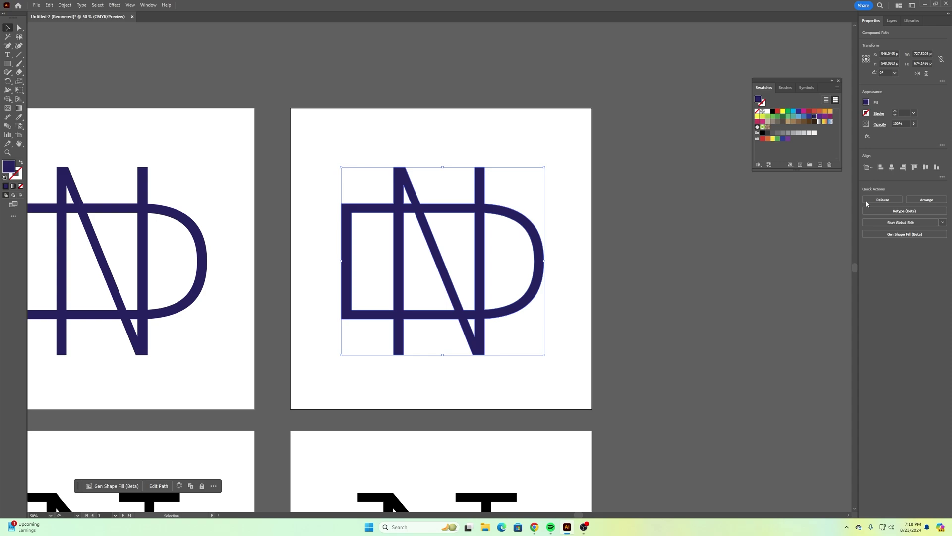
{"action": "left_click", "coordinate": [517, 139]}
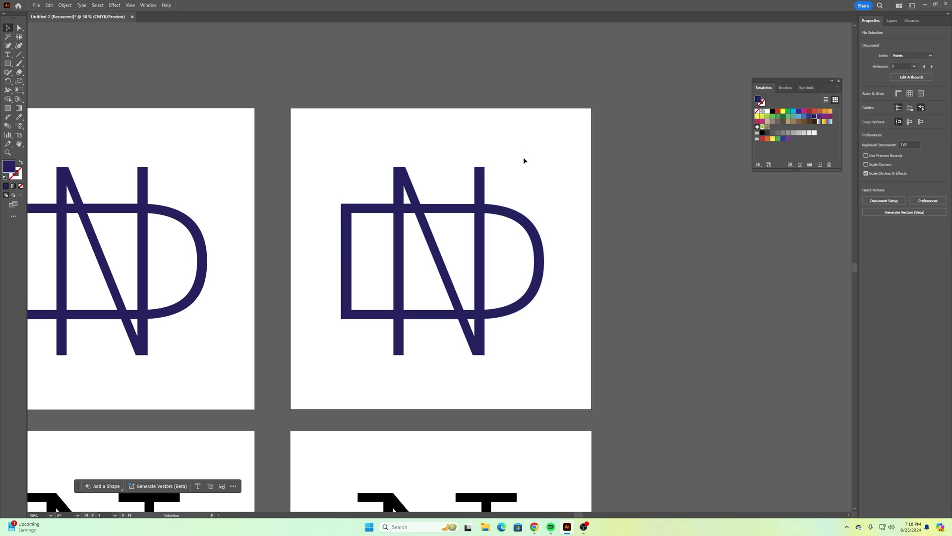
- Give the united ND shape an orange stroke with a weight of 10 pt
{"action": "left_click", "coordinate": [479, 223]}
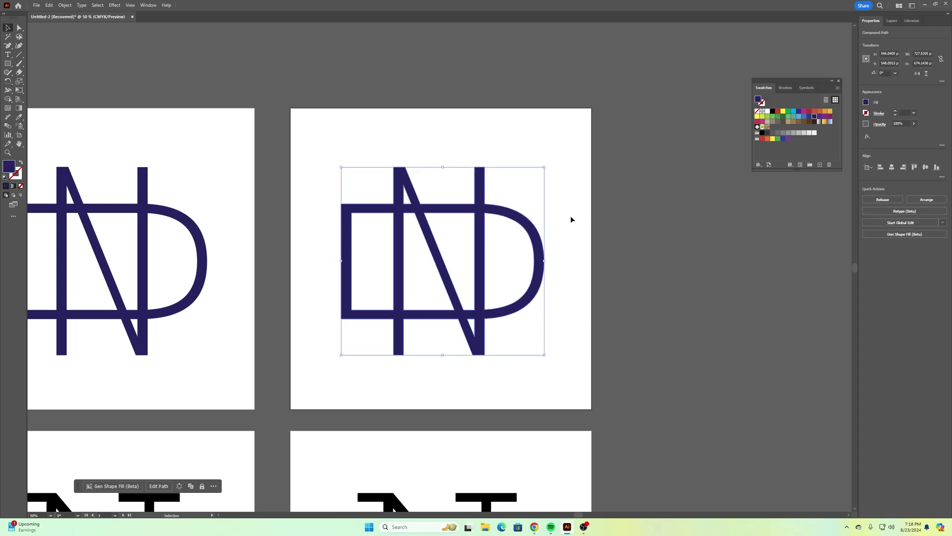
{"action": "left_click", "coordinate": [866, 113]}
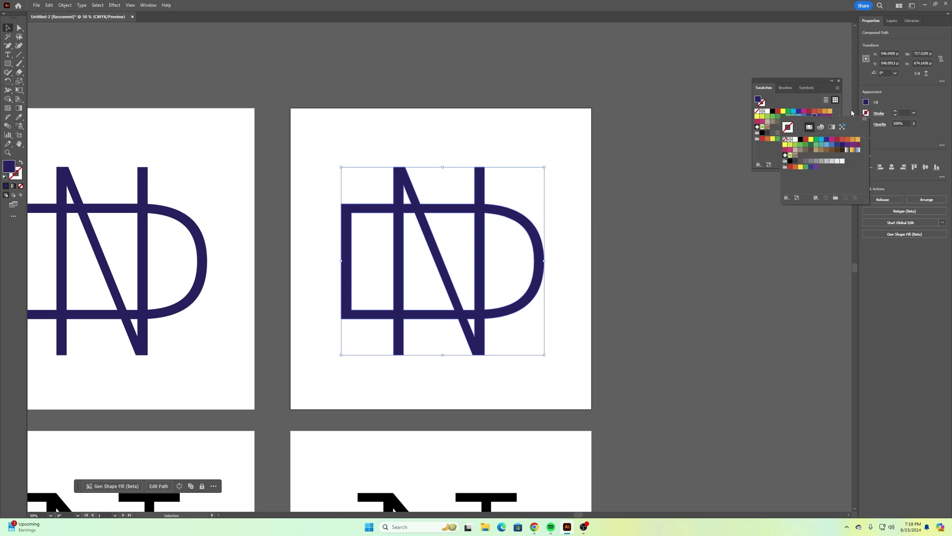
{"action": "left_click", "coordinate": [851, 140]}
{"action": "left_click", "coordinate": [896, 113]}
{"action": "left_click", "coordinate": [896, 112]}
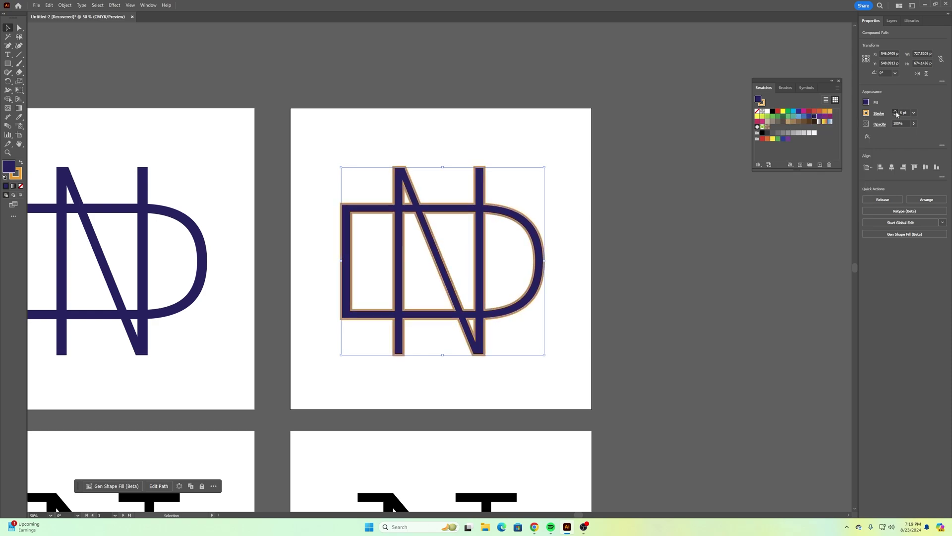
{"action": "left_click", "coordinate": [896, 113]}
{"action": "left_click", "coordinate": [896, 113]}
{"action": "left_click", "coordinate": [895, 113]}
{"action": "left_click", "coordinate": [896, 113]}
{"action": "left_click", "coordinate": [896, 112]}
{"action": "left_click", "coordinate": [896, 112]}
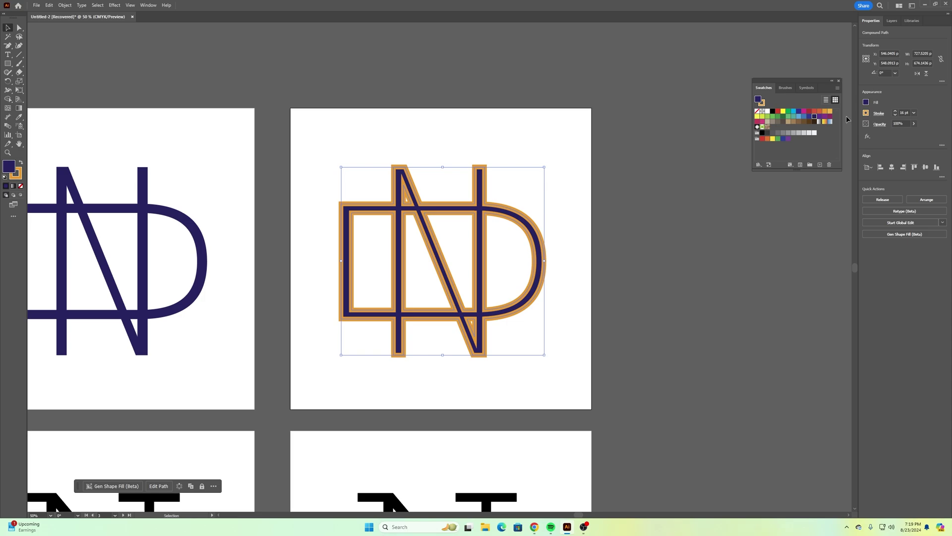
{"action": "left_click", "coordinate": [895, 115]}
{"action": "left_click", "coordinate": [896, 115]}
{"action": "left_click", "coordinate": [895, 115]}
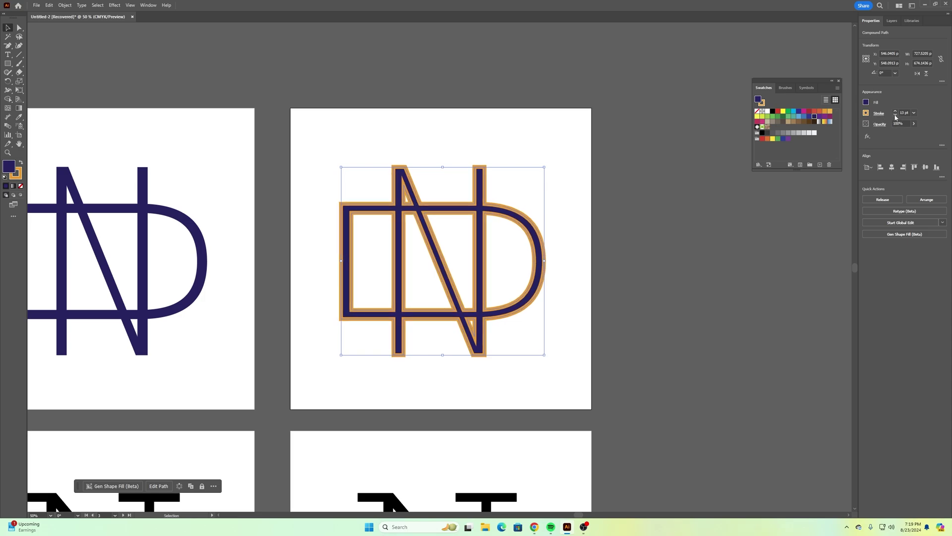
{"action": "left_click", "coordinate": [896, 115]}
{"action": "left_click", "coordinate": [896, 115]}
{"action": "left_click", "coordinate": [896, 115]}
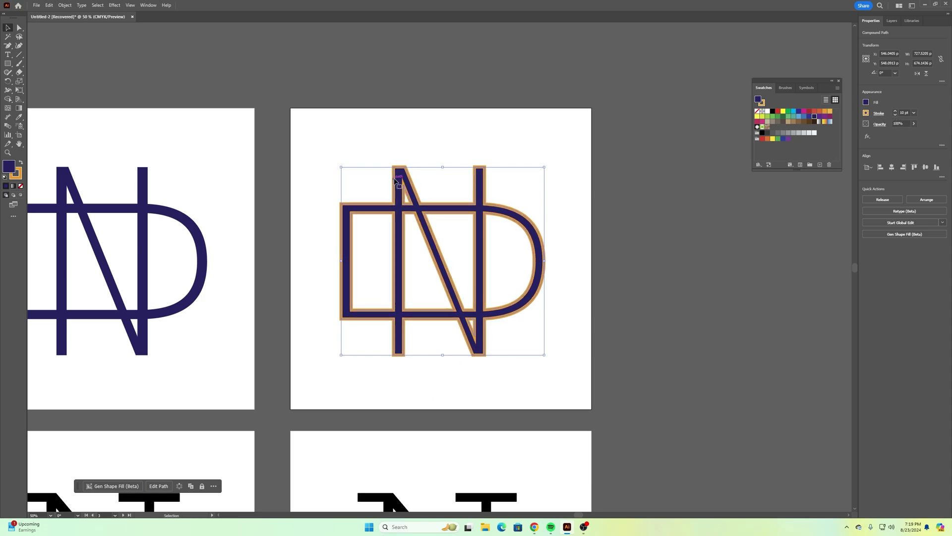
- Align the ND shape's orange stroke to the outside of its path and deselect the shape
{"action": "left_click", "coordinate": [879, 114]}
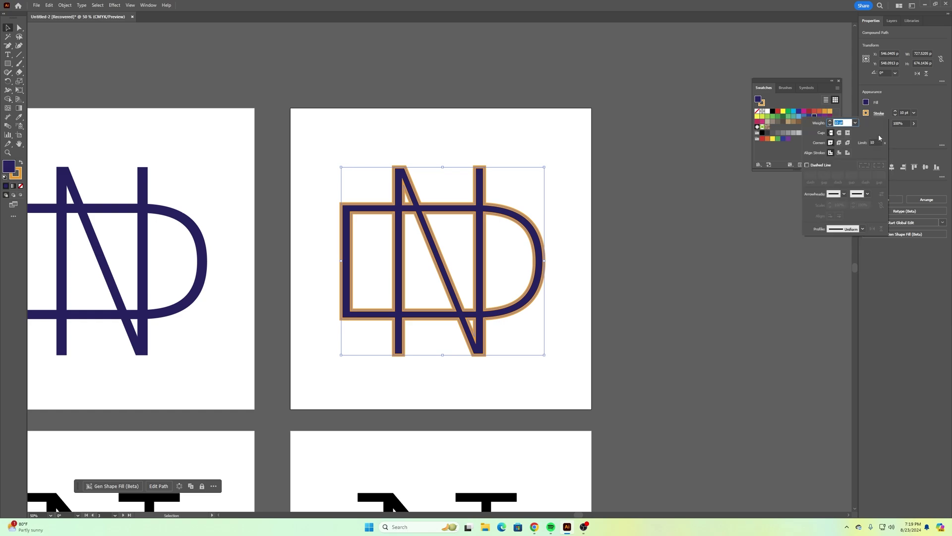
{"action": "left_click", "coordinate": [847, 153]}
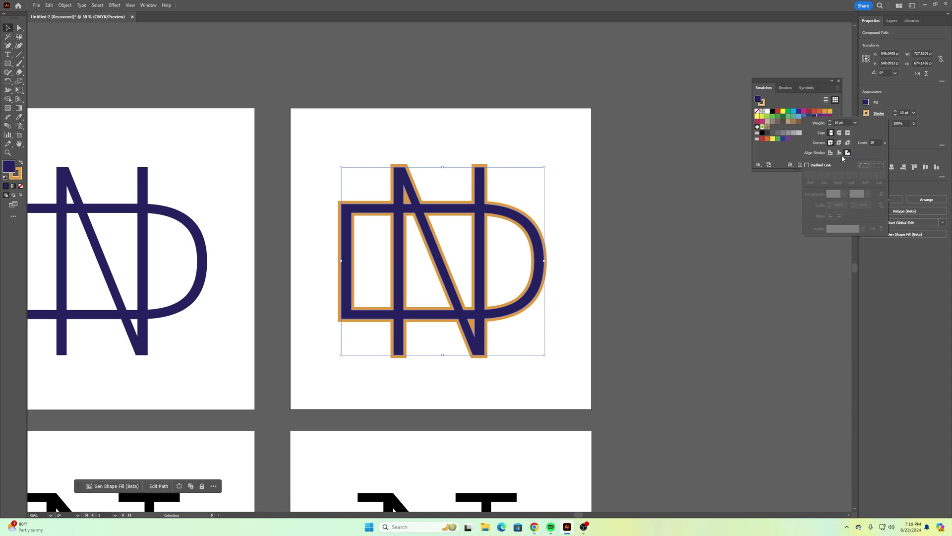
{"action": "left_click", "coordinate": [557, 159]}
{"action": "left_click", "coordinate": [557, 152]}
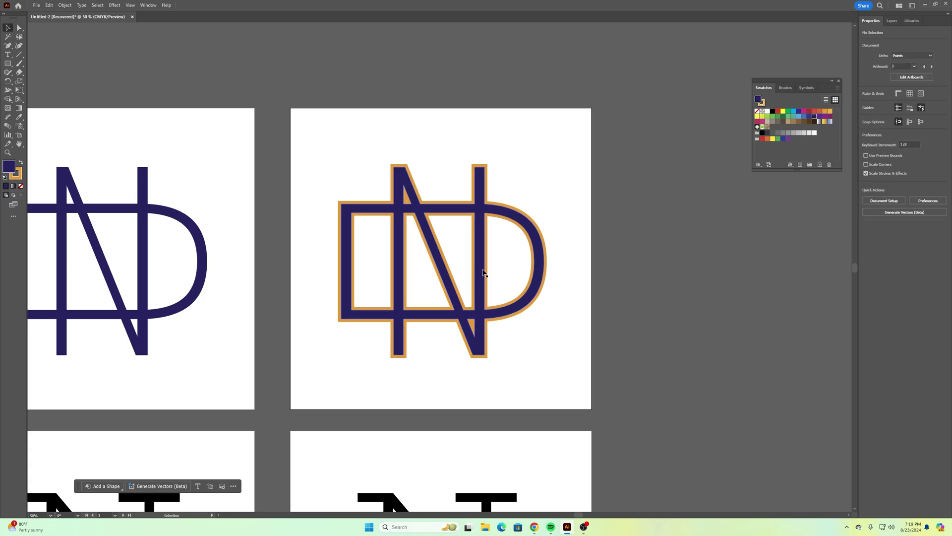
- Convert the duplicated N and Y to outlines, unite them into one shape, and deselect it
{"action": "key", "text": "ctrl+minus"}
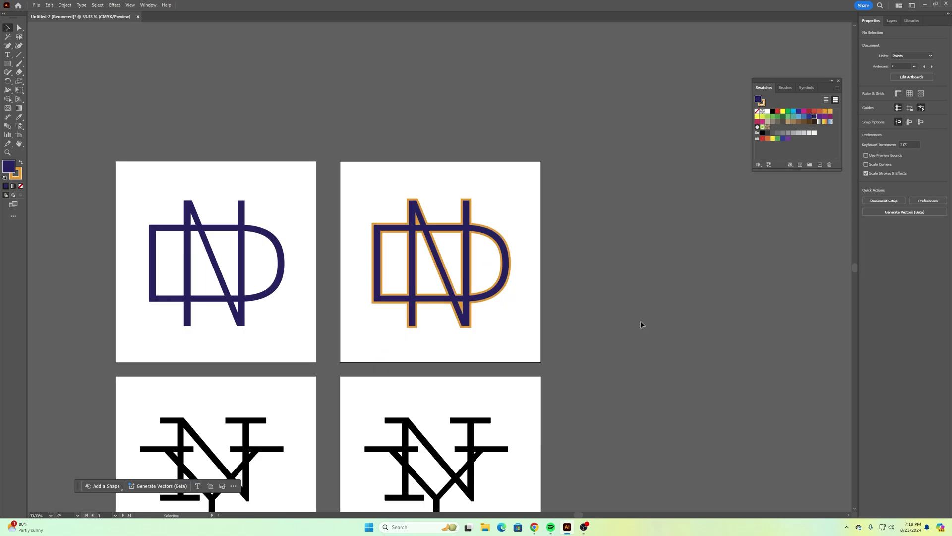
{"action": "scroll", "coordinate": [637, 325], "scroll_direction": "down", "scroll_amount": 3}
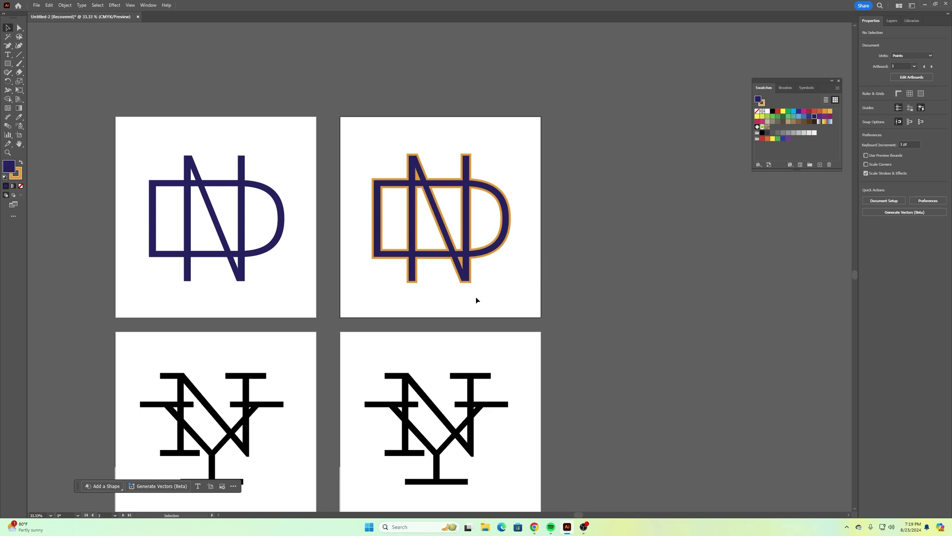
{"action": "scroll", "coordinate": [515, 334], "scroll_direction": "down", "scroll_amount": 1}
{"action": "left_click", "coordinate": [474, 385]}
{"action": "key", "text": "ctrl+plus"}
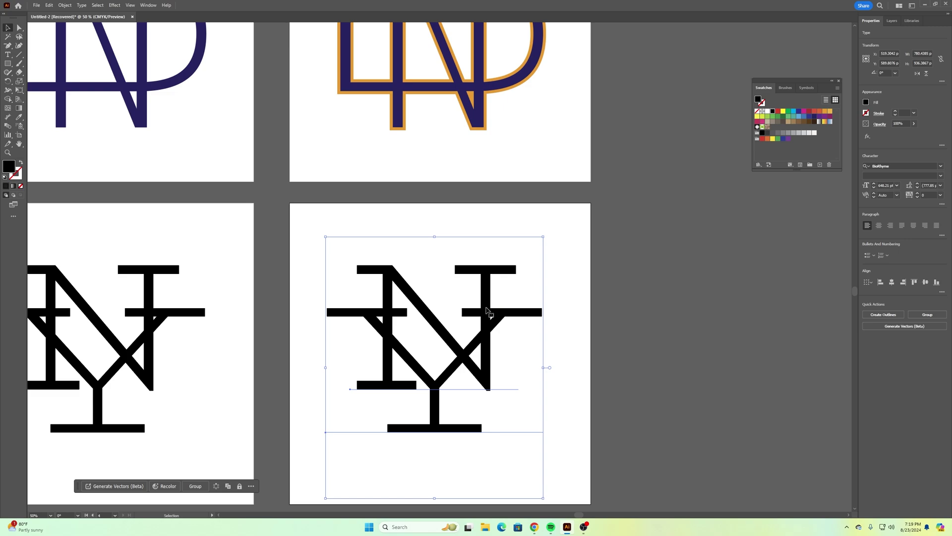
{"action": "right_click", "coordinate": [489, 311]}
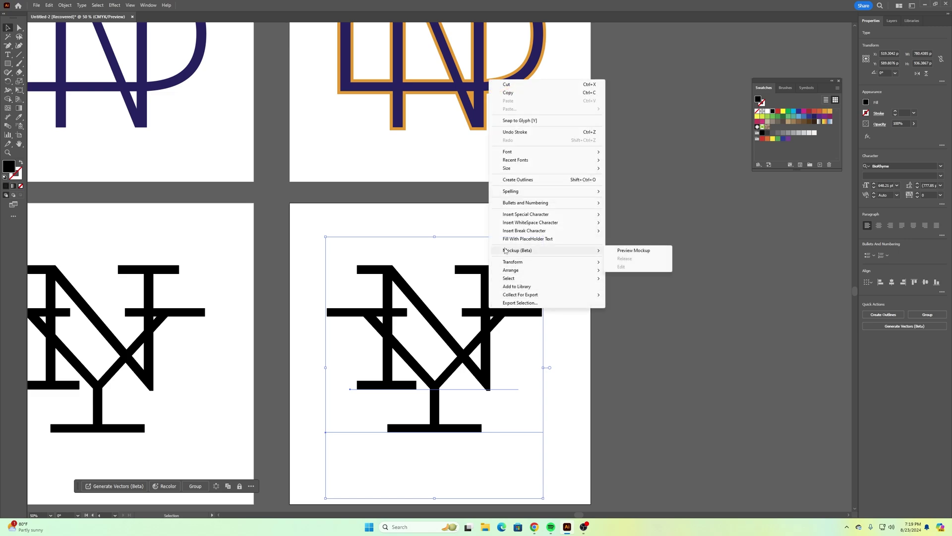
{"action": "left_click", "coordinate": [518, 179]}
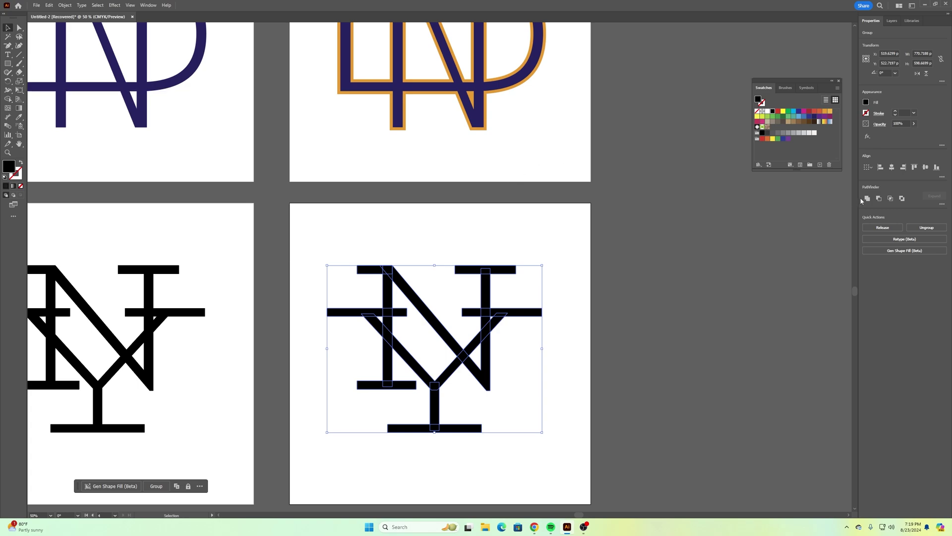
{"action": "key", "text": "ctrl+8"}
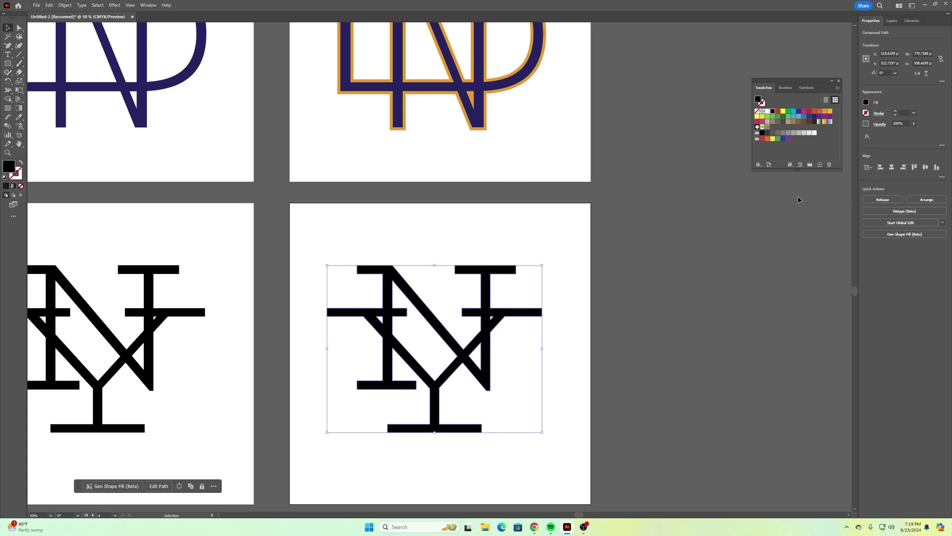
{"action": "left_click", "coordinate": [368, 226]}
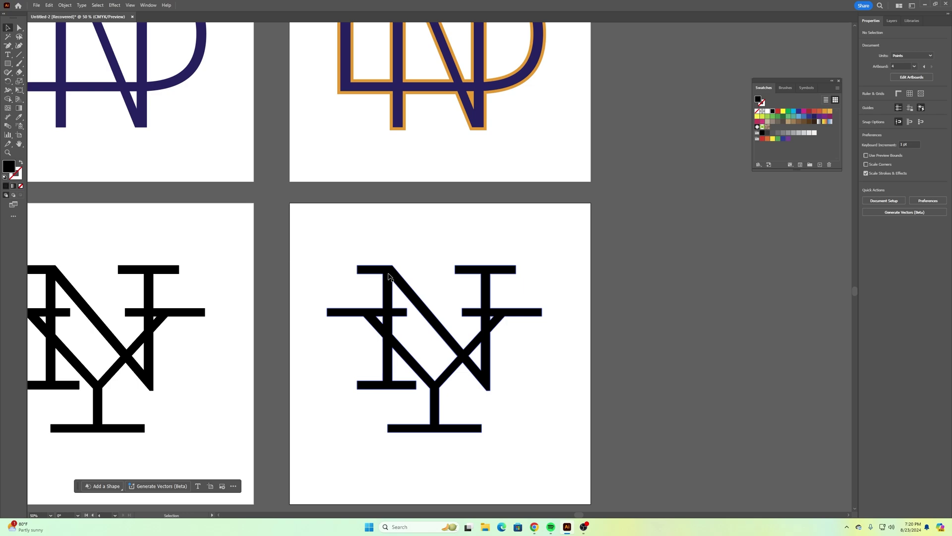
- Fill both NY lettermarks with the same dark navy blue swatch as the ND designs and deselect them
{"action": "key", "text": "ctrl+minus"}
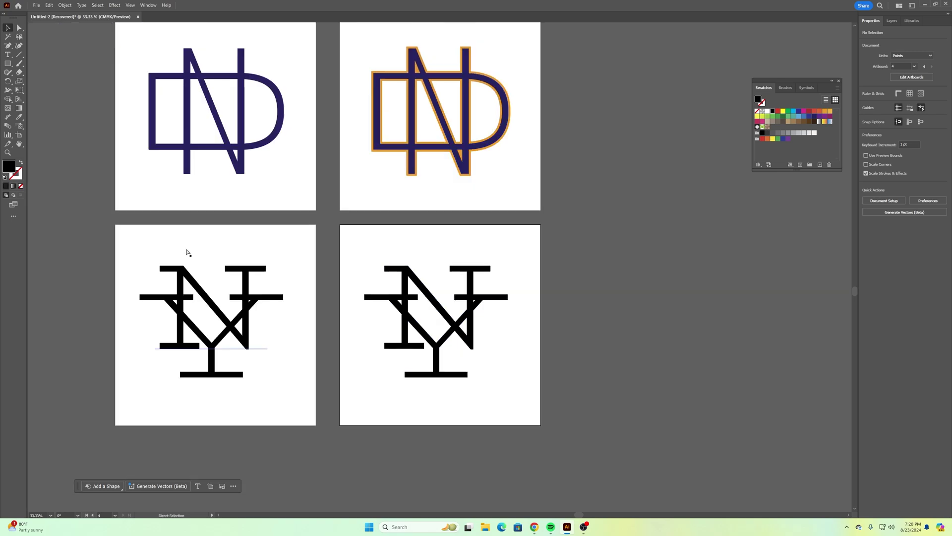
{"action": "left_click_drag", "start_coordinate": [137, 238], "coordinate": [581, 401]}
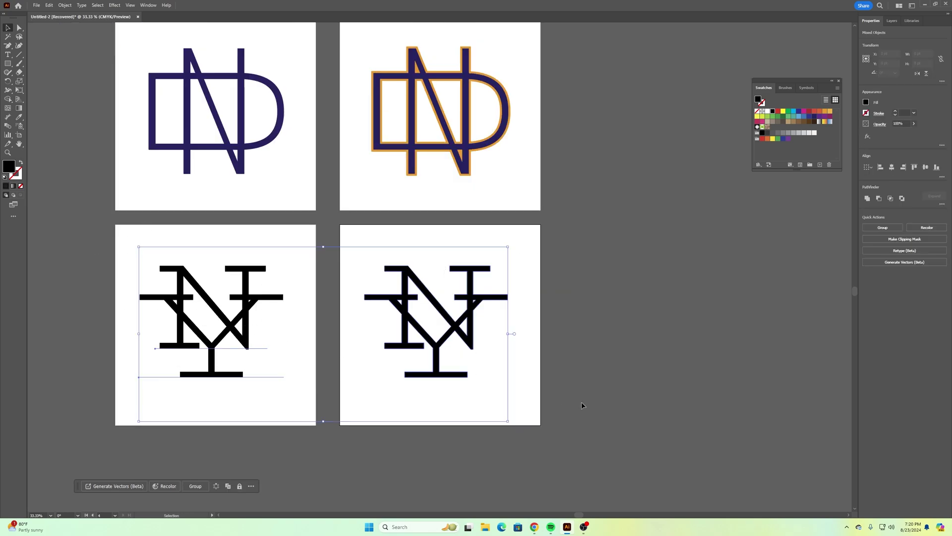
{"action": "left_click", "coordinate": [815, 117]}
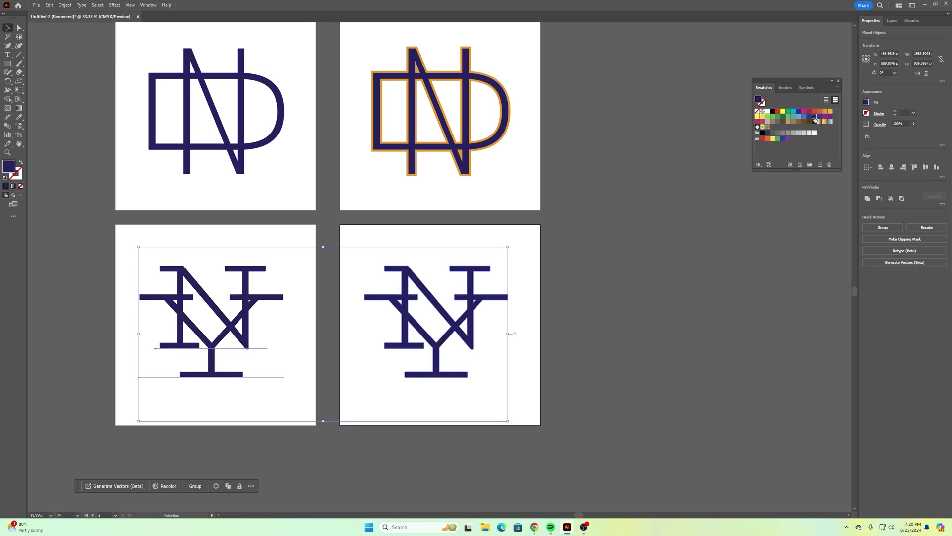
{"action": "left_click", "coordinate": [605, 264]}
- Give the united NY shape a gray stroke using the C=0 M=0 Y=0 K=40 swatch
{"action": "left_click_drag", "start_coordinate": [355, 254], "coordinate": [540, 400]}
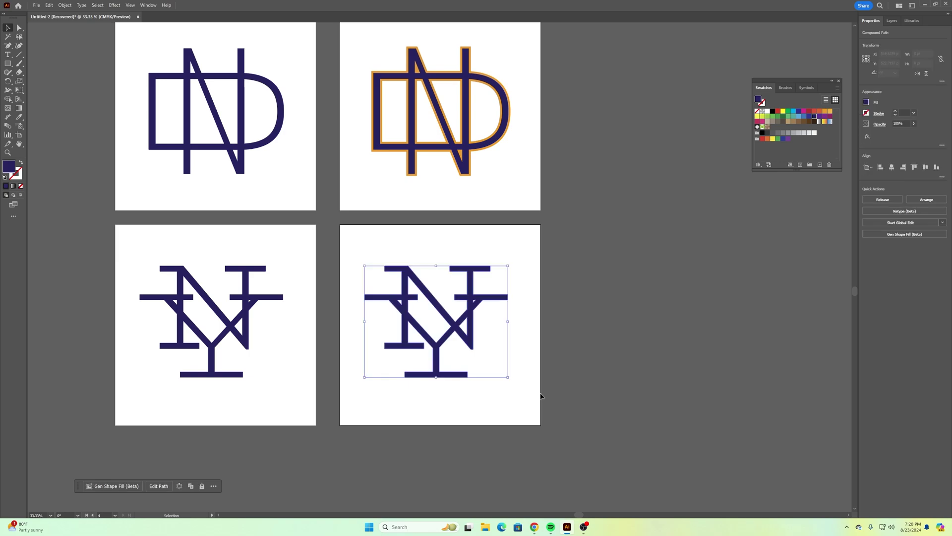
{"action": "left_click", "coordinate": [867, 114]}
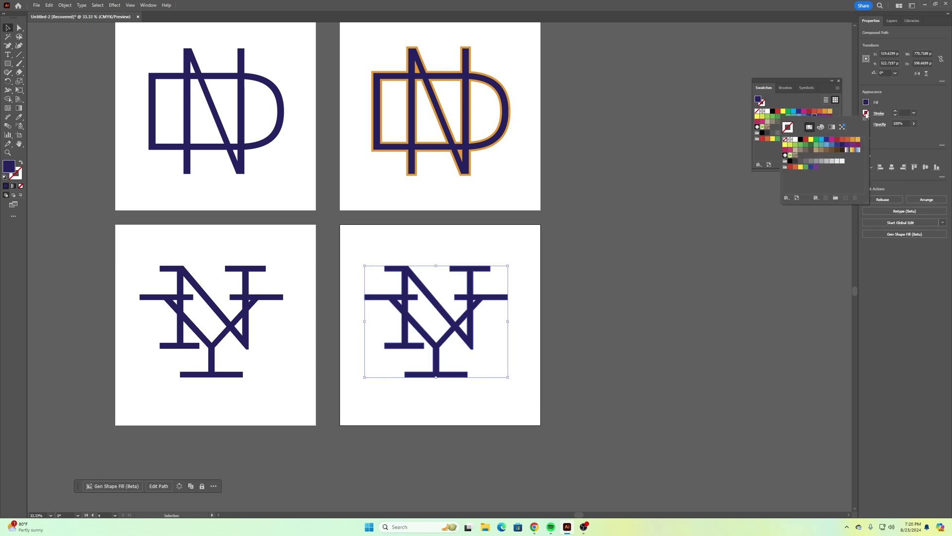
{"action": "left_click", "coordinate": [817, 162]}
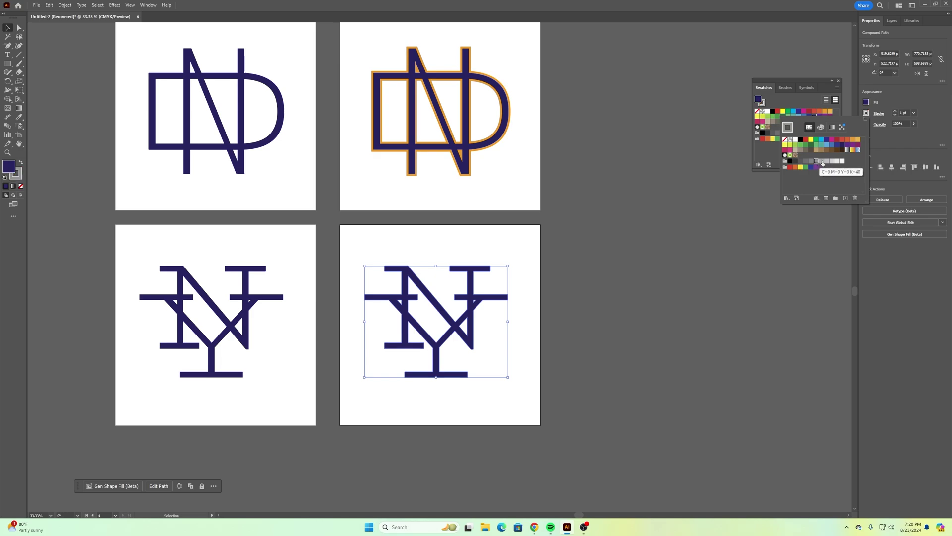
{"action": "left_click", "coordinate": [822, 162]}
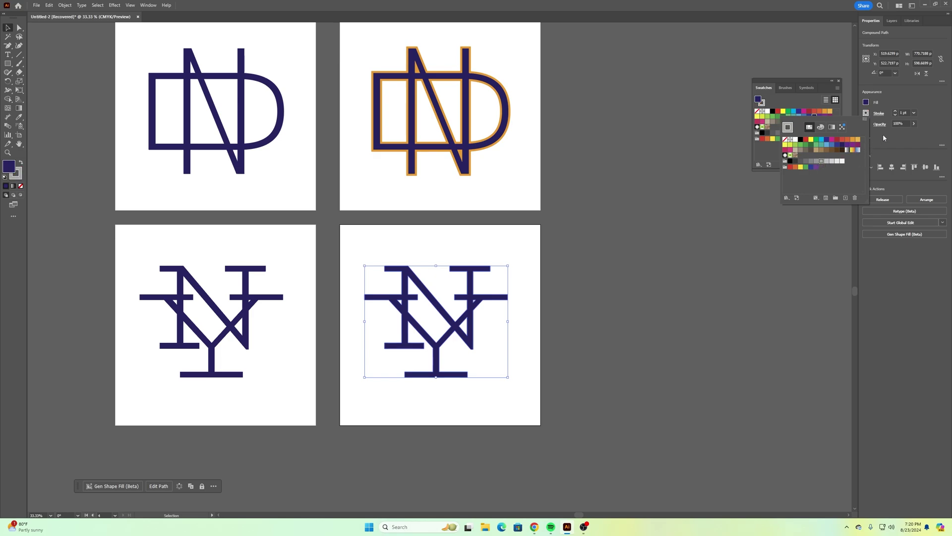
- Raise the united NY shape's gray stroke weight to 12 pt
{"action": "left_click", "coordinate": [895, 110]}
{"action": "left_click", "coordinate": [894, 110]}
{"action": "left_click", "coordinate": [895, 110]}
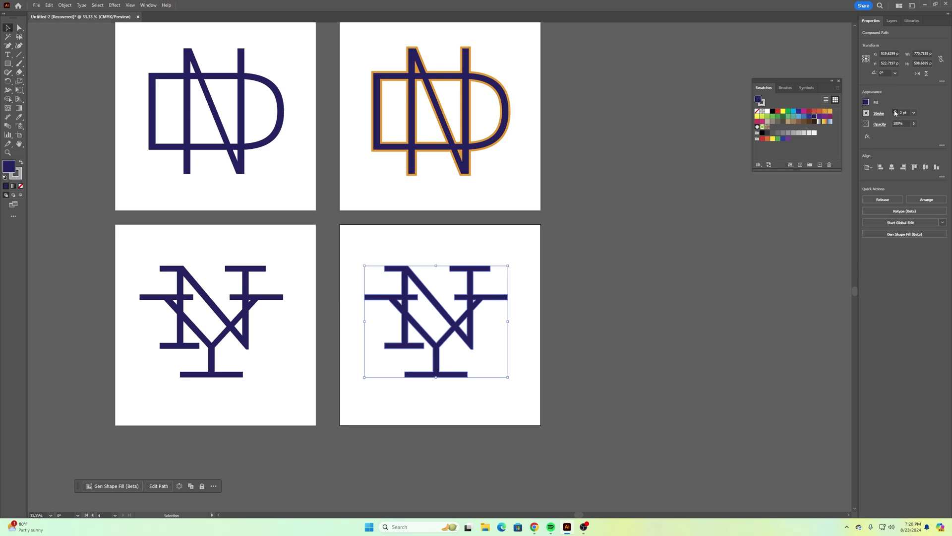
{"action": "left_click", "coordinate": [895, 111]}
{"action": "left_click", "coordinate": [895, 111]}
{"action": "left_click", "coordinate": [895, 111]}
{"action": "left_click", "coordinate": [895, 110]}
{"action": "left_click", "coordinate": [896, 112]}
{"action": "left_click", "coordinate": [896, 111]}
{"action": "left_click", "coordinate": [896, 111]}
{"action": "left_click", "coordinate": [895, 111]}
{"action": "left_click", "coordinate": [896, 111]}
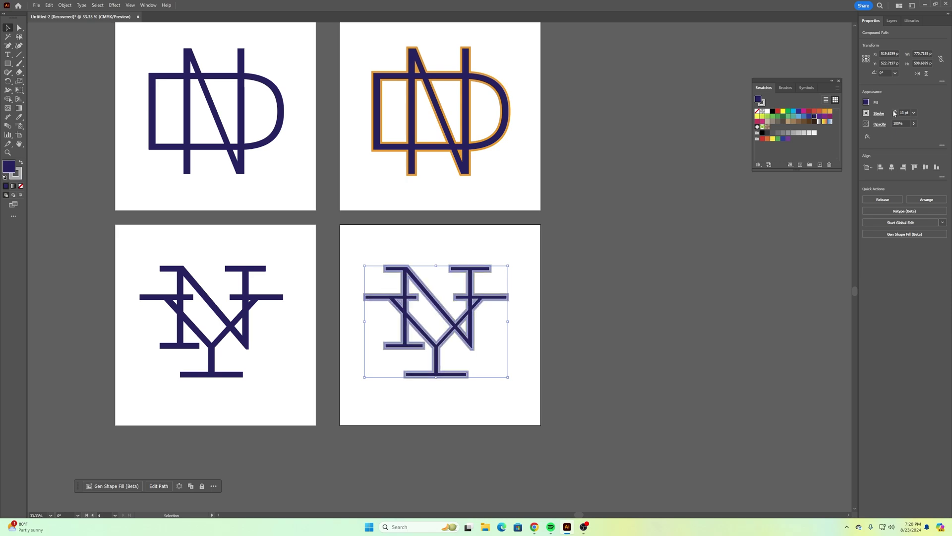
- Align the NY shape's gray stroke to the outside of its path and deselect the shape
{"action": "left_click", "coordinate": [884, 113]}
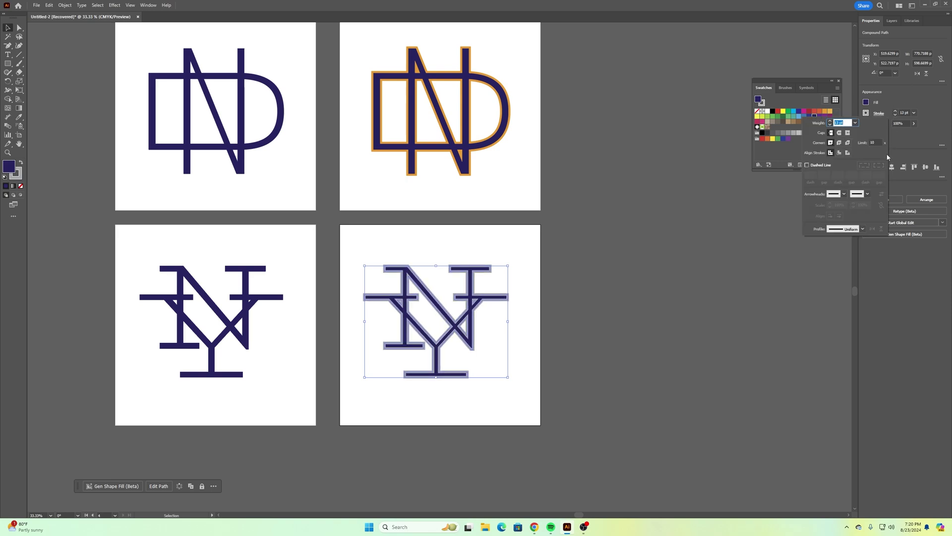
{"action": "left_click", "coordinate": [848, 153]}
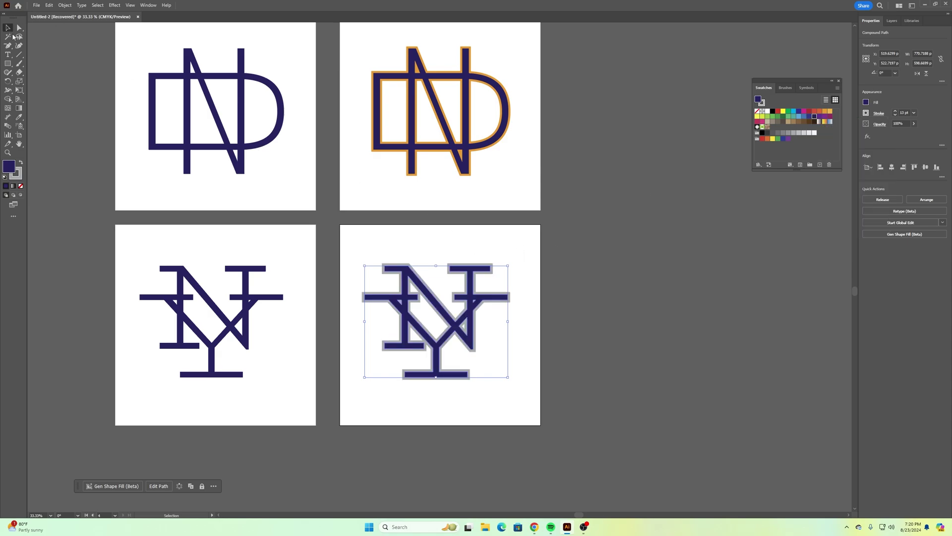
{"action": "left_click", "coordinate": [326, 217]}
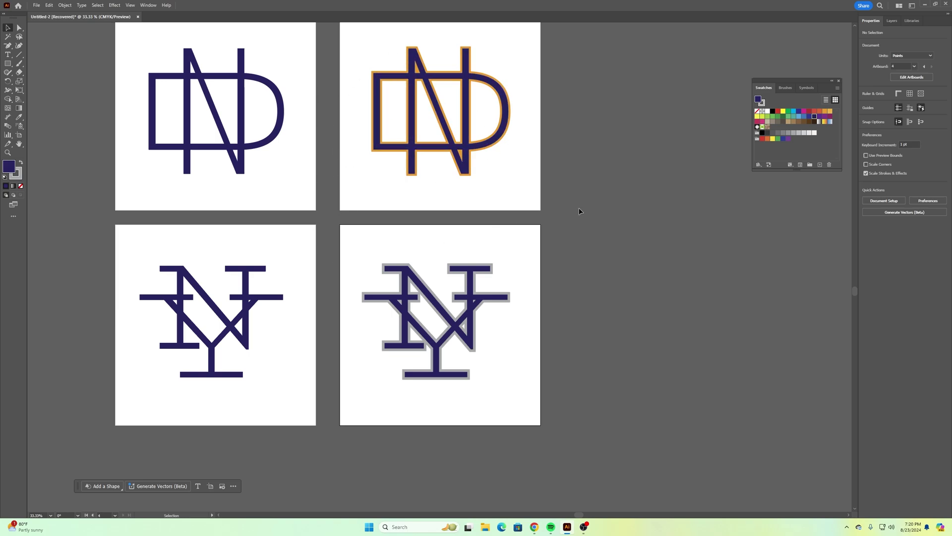
- Duplicate the plain ND artboard with its artwork, placing the copy beside the orange-outlined ND artboard in a third column
{"action": "key", "text": "ctrl+minus"}
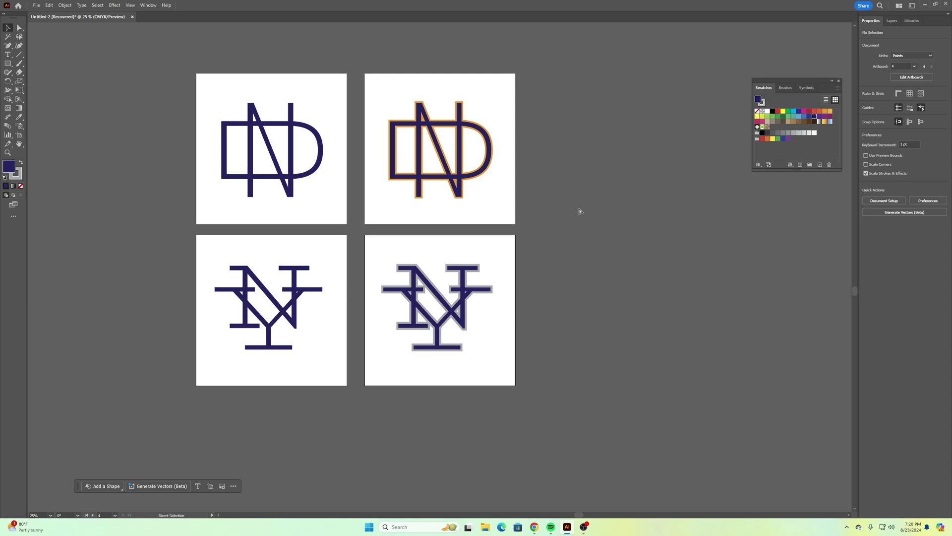
{"action": "key", "text": "ctrl+plus"}
{"action": "left_click_drag", "start_coordinate": [582, 183], "coordinate": [504, 219]}
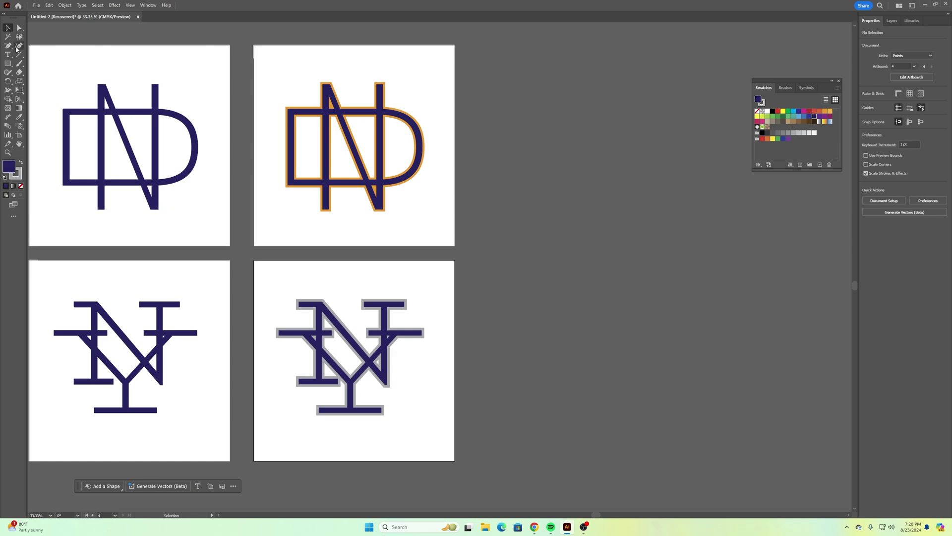
{"action": "left_click", "coordinate": [20, 134]}
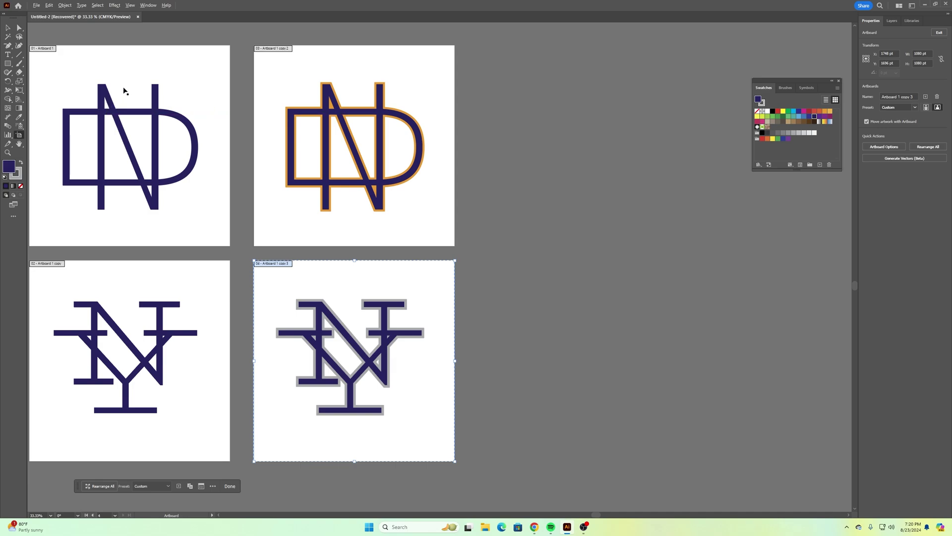
{"action": "left_click_drag", "start_coordinate": [125, 89], "coordinate": [575, 104]}
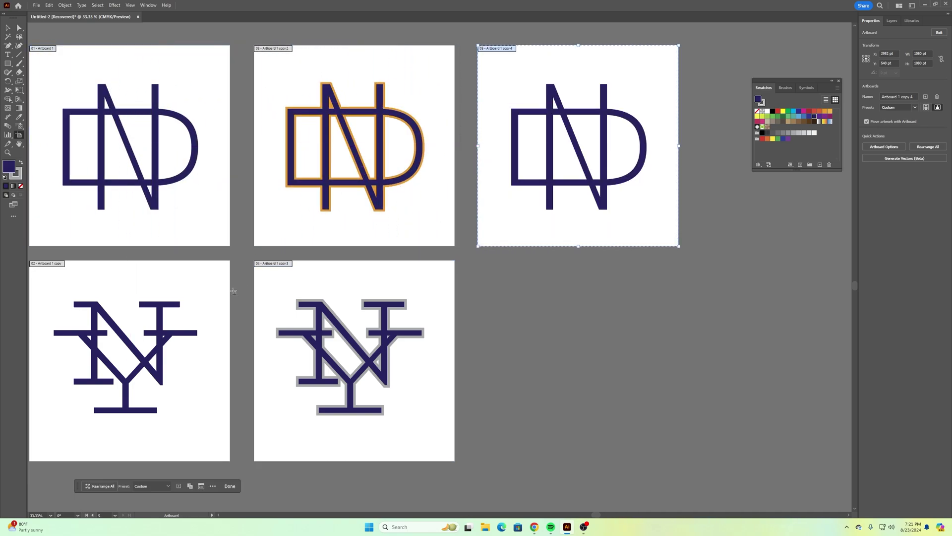
- Duplicate the plain NY artboard with its artwork beside the gray-outlined NY artboard and leave artboard editing
{"action": "left_click", "coordinate": [206, 291]}
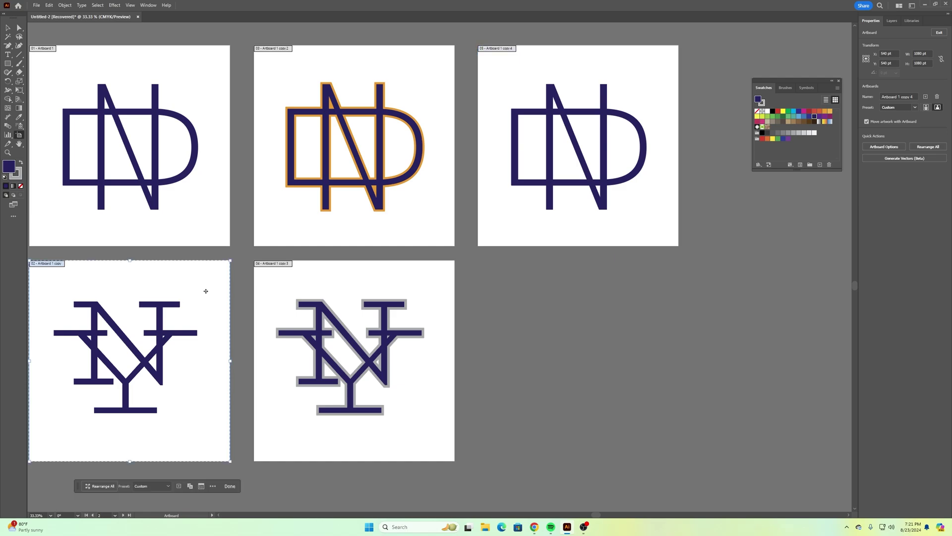
{"action": "left_click_drag", "start_coordinate": [206, 293], "coordinate": [654, 300]}
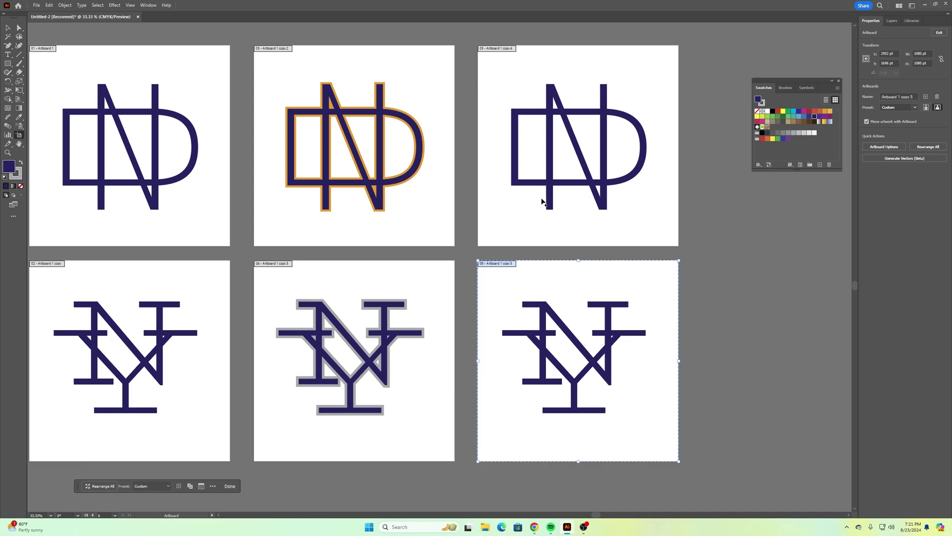
{"action": "left_click", "coordinate": [7, 27]}
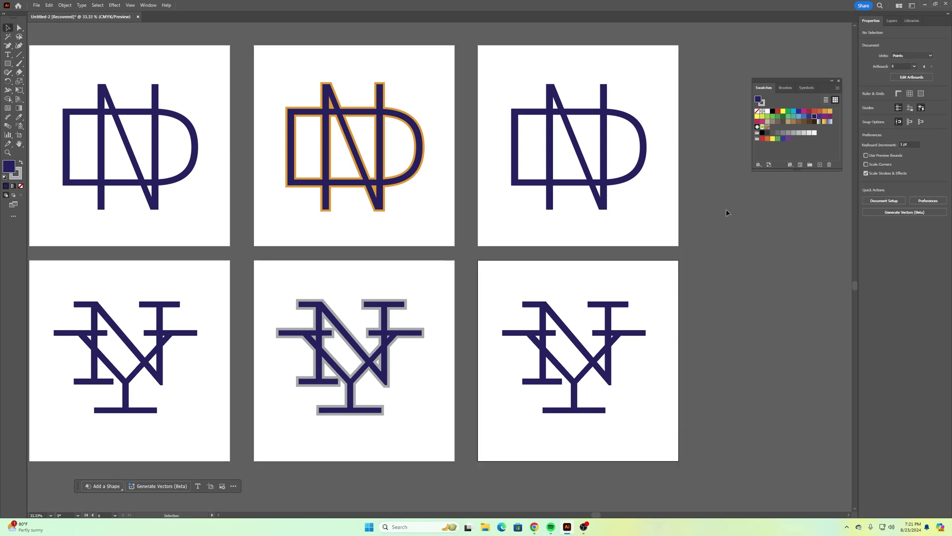
- Convert the D and the N on the newly duplicated ND artboard to outlines
{"action": "scroll", "coordinate": [416, 76], "scroll_direction": "right", "scroll_amount": 3}
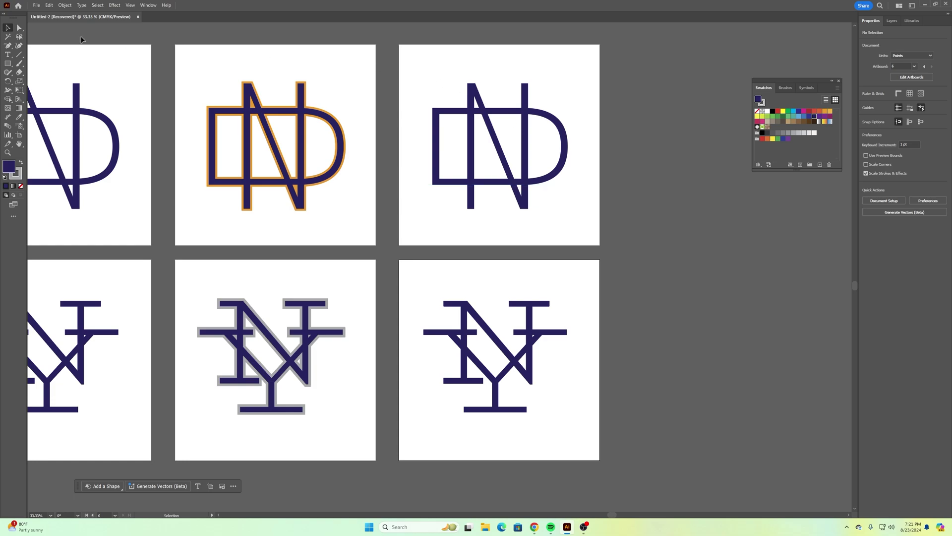
{"action": "left_click", "coordinate": [476, 93]}
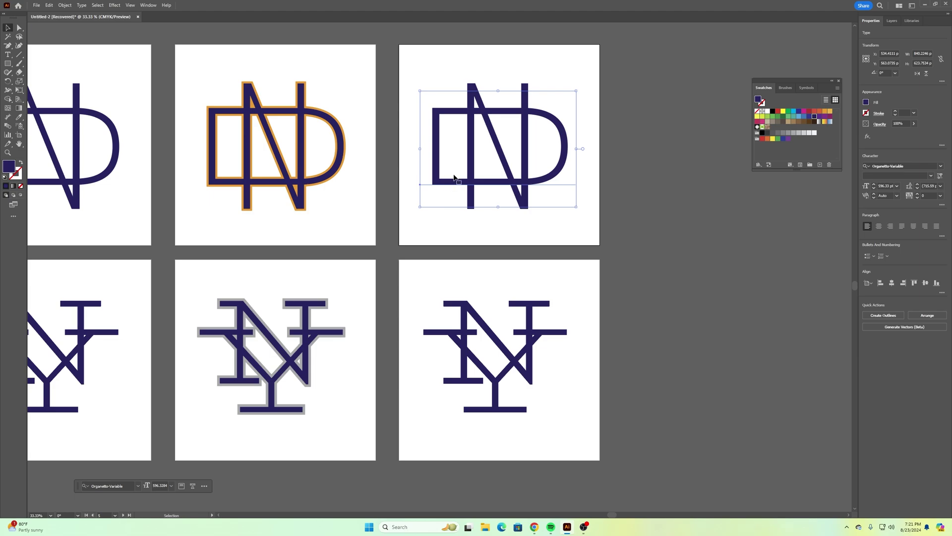
{"action": "right_click", "coordinate": [438, 169]}
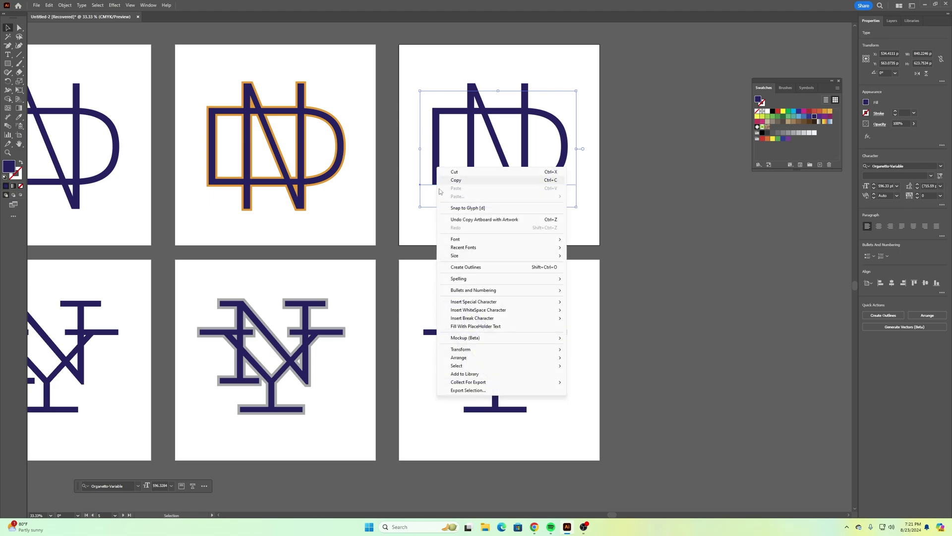
{"action": "left_click", "coordinate": [466, 269]}
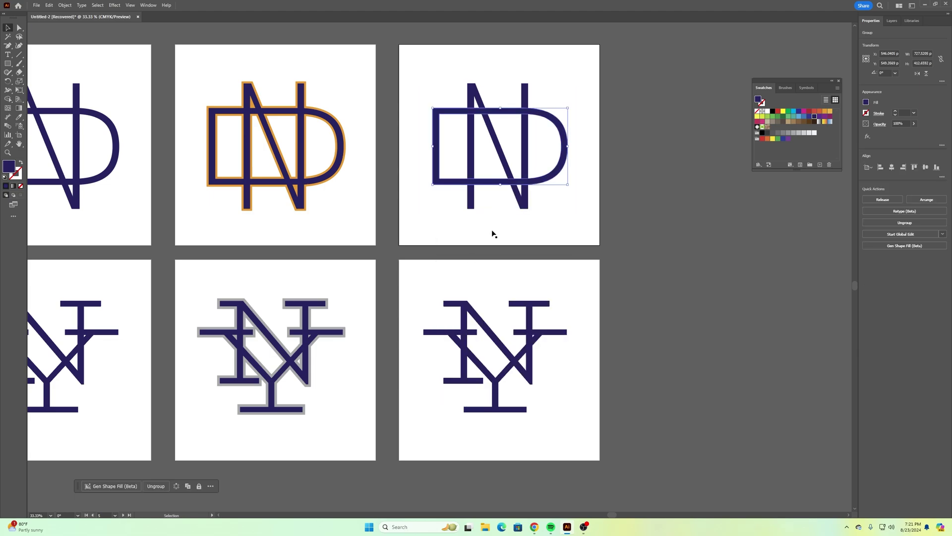
{"action": "left_click", "coordinate": [475, 87]}
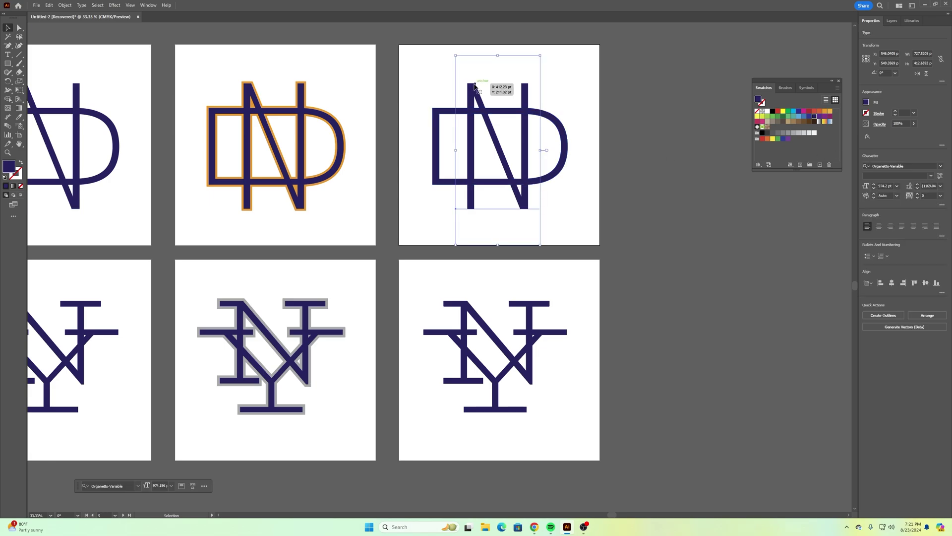
{"action": "right_click", "coordinate": [474, 87]}
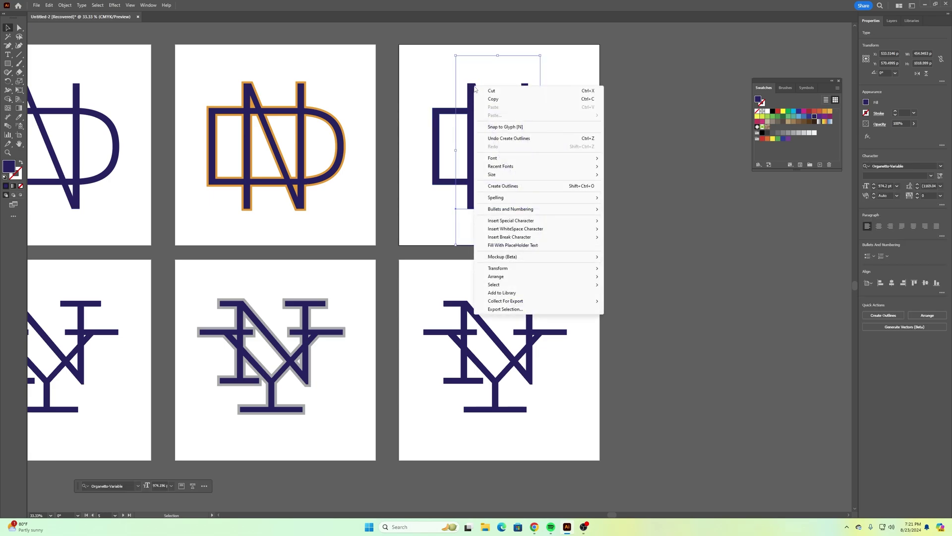
{"action": "left_click", "coordinate": [513, 186]}
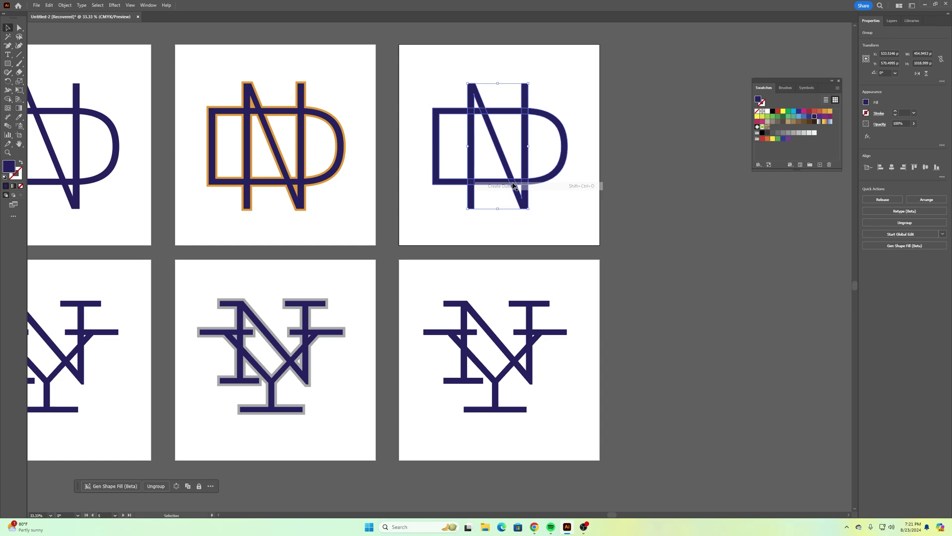
- Unite the overlapping parts of the outlined N on the third ND artboard into one shape and deselect it
{"action": "key", "text": "ctrl+equal"}
{"action": "key", "text": "ctrl+equal"}
{"action": "key", "text": "ctrl+equal"}
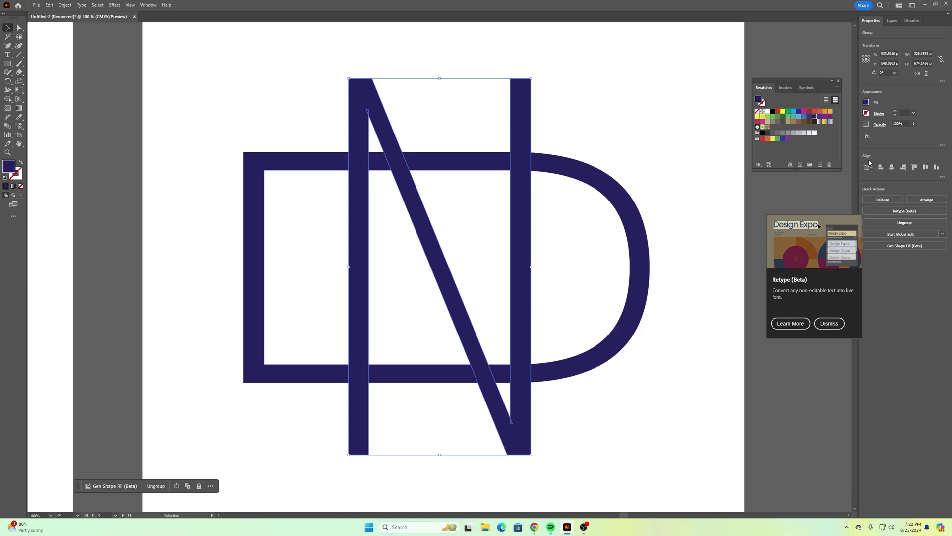
{"action": "left_click", "coordinate": [580, 104]}
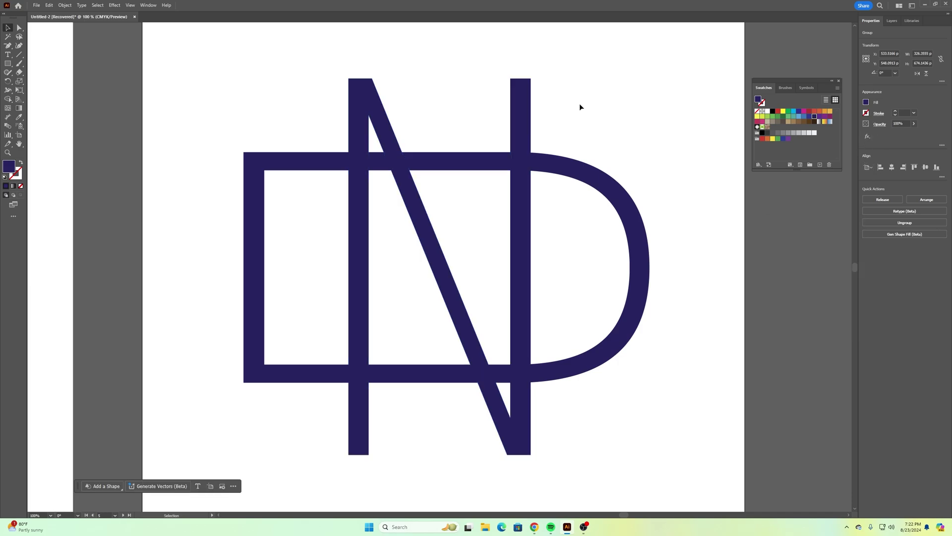
{"action": "left_click", "coordinate": [529, 108]}
{"action": "key", "text": "v"}
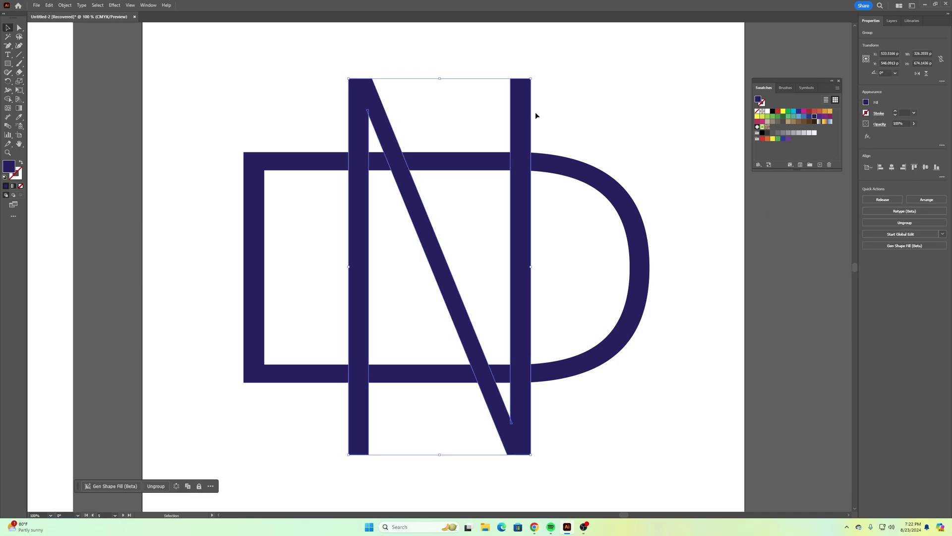
{"action": "key", "text": "ctrl"}
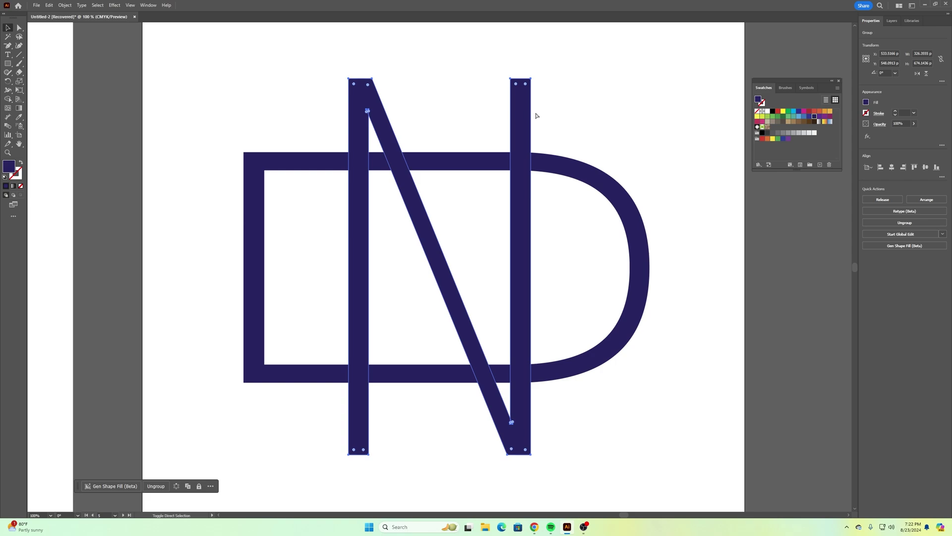
{"action": "left_click", "coordinate": [597, 79]}
{"action": "left_click_drag", "start_coordinate": [596, 63], "coordinate": [480, 107]}
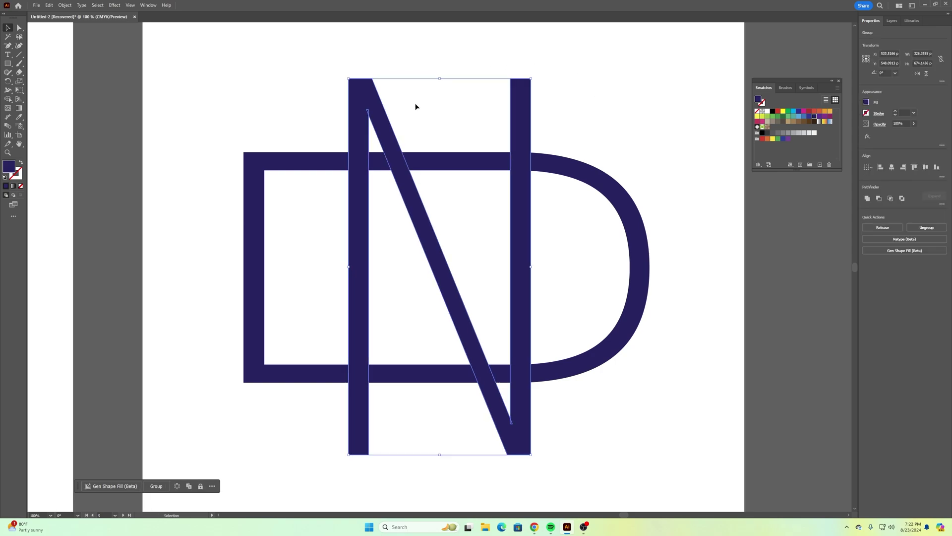
{"action": "left_click", "coordinate": [868, 198]}
{"action": "left_click", "coordinate": [589, 103]}
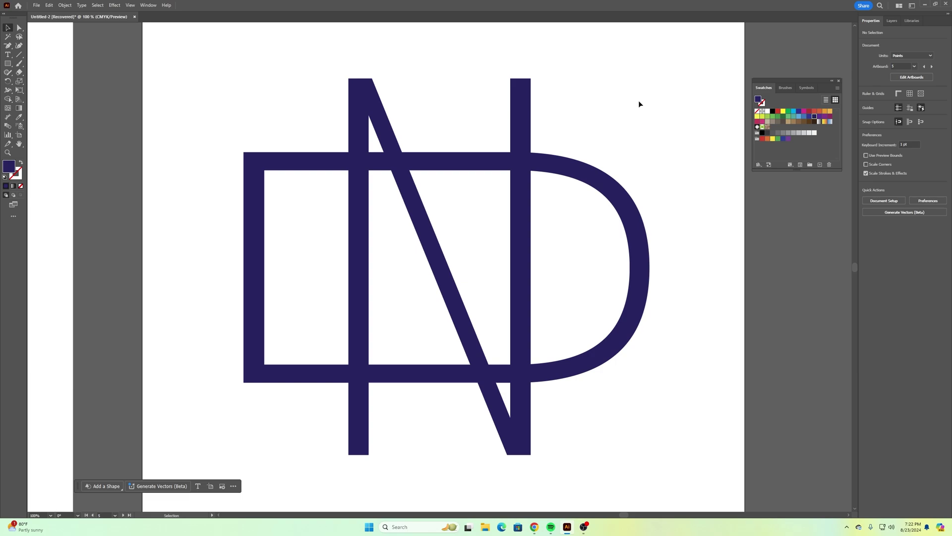
{"action": "key", "text": "ctrl+minus"}
{"action": "key", "text": "ctrl+minus"}
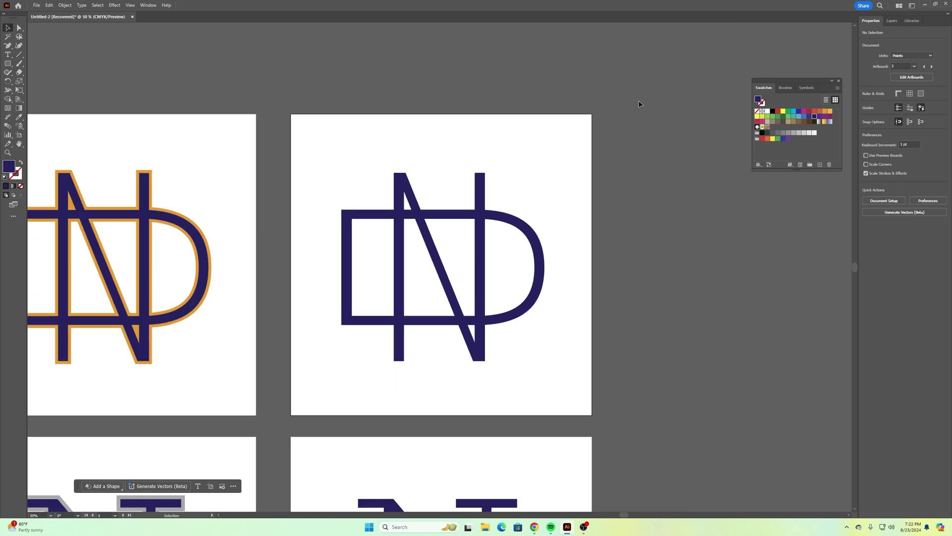
{"action": "scroll", "coordinate": [618, 114], "scroll_direction": "down", "scroll_amount": 2}
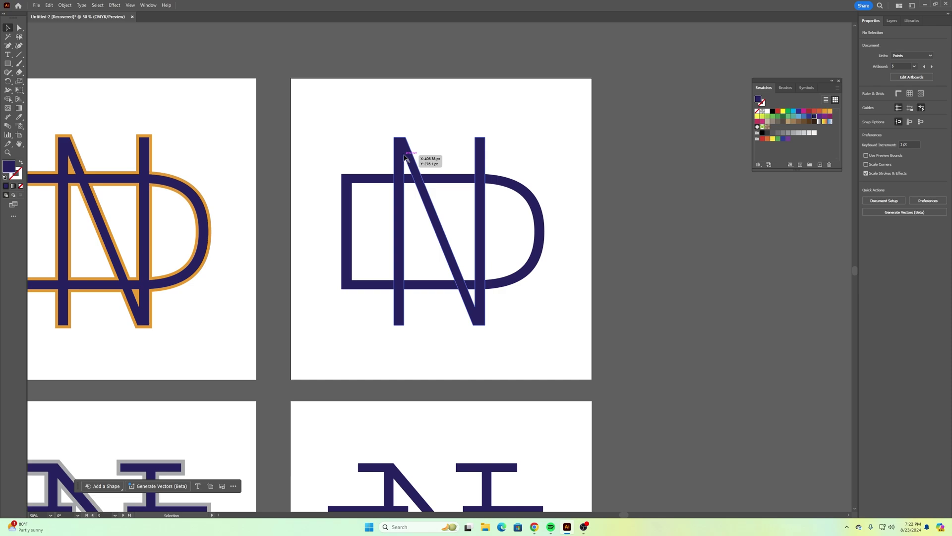
{"action": "scroll", "coordinate": [518, 203], "scroll_direction": "down", "scroll_amount": 1}
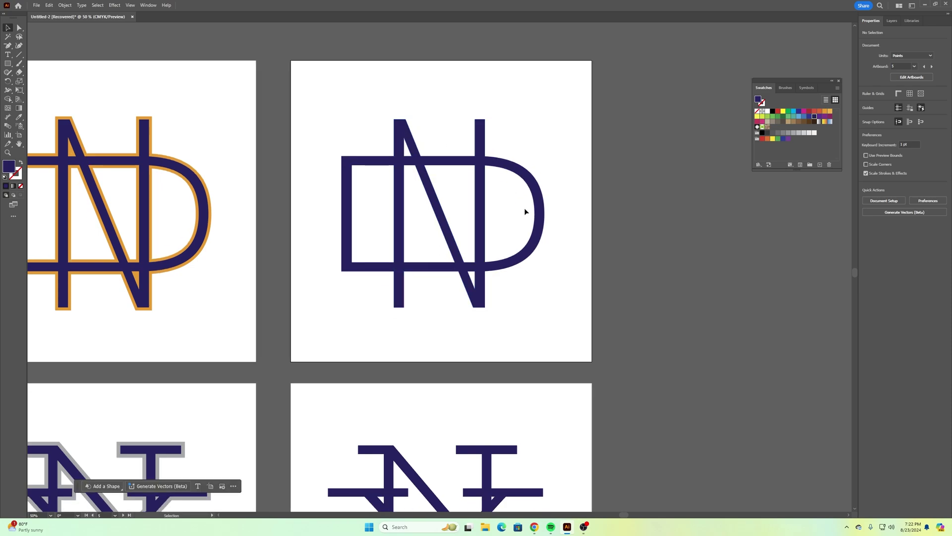
{"action": "scroll", "coordinate": [493, 159], "scroll_direction": "down", "scroll_amount": 10}
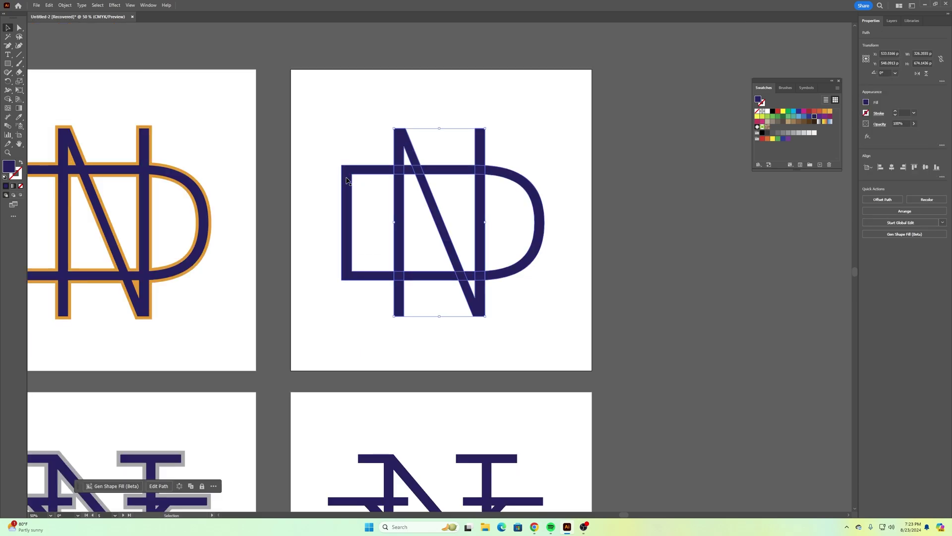
{"action": "left_click", "coordinate": [200, 191]}
{"action": "key", "text": "x"}
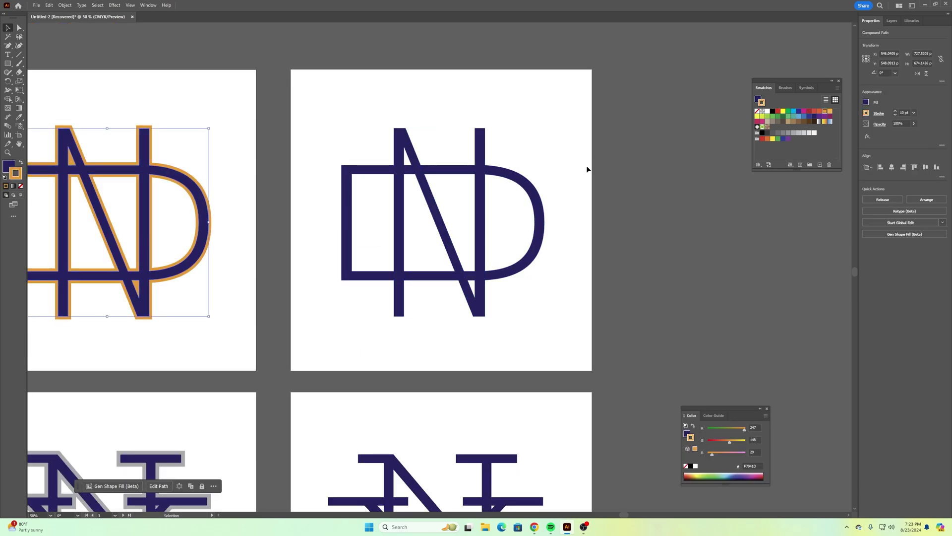
{"action": "left_click", "coordinate": [535, 193]}
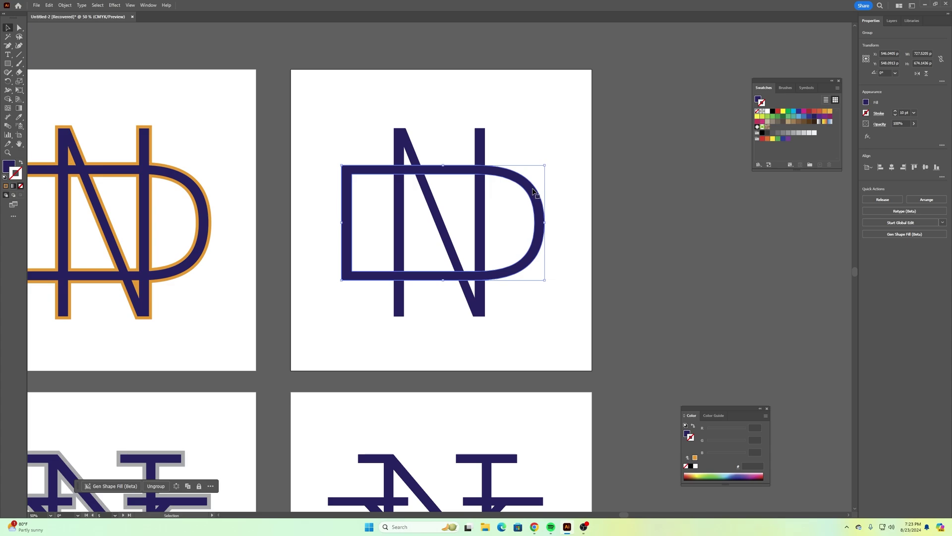
{"action": "left_click", "coordinate": [825, 112]}
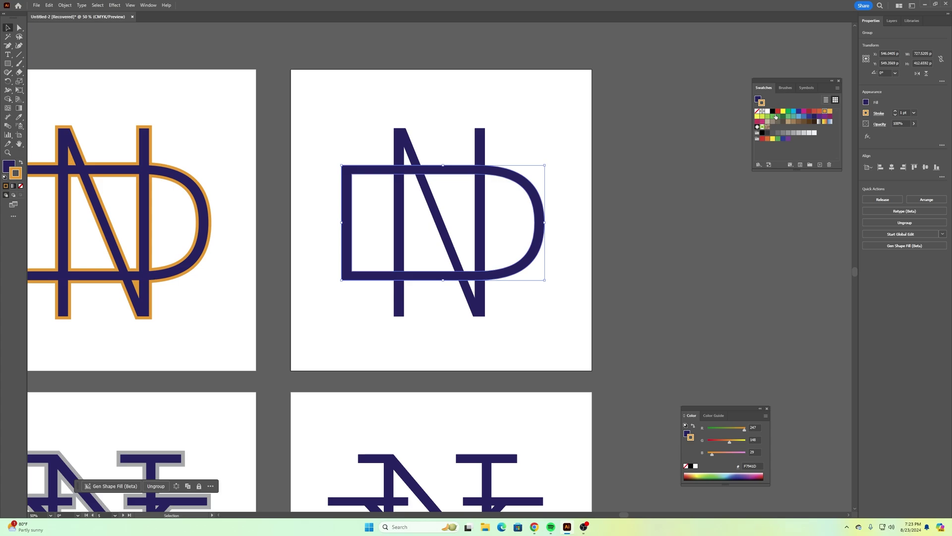
{"action": "left_click", "coordinate": [758, 112]}
- Fill the D on the third ND artboard with the orange C=0 M=50 Y=100 K=0 swatch and deselect it
{"action": "left_click", "coordinate": [866, 103]}
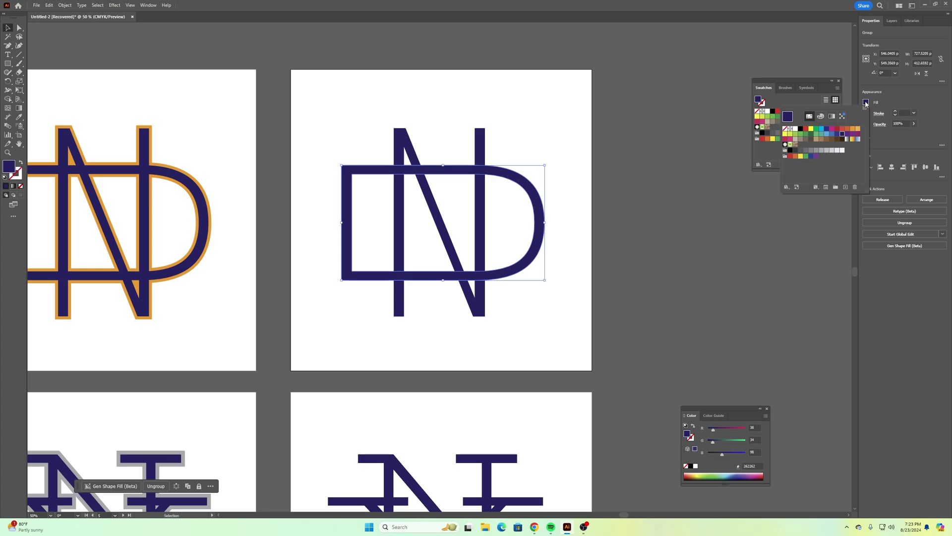
{"action": "left_click", "coordinate": [854, 129]}
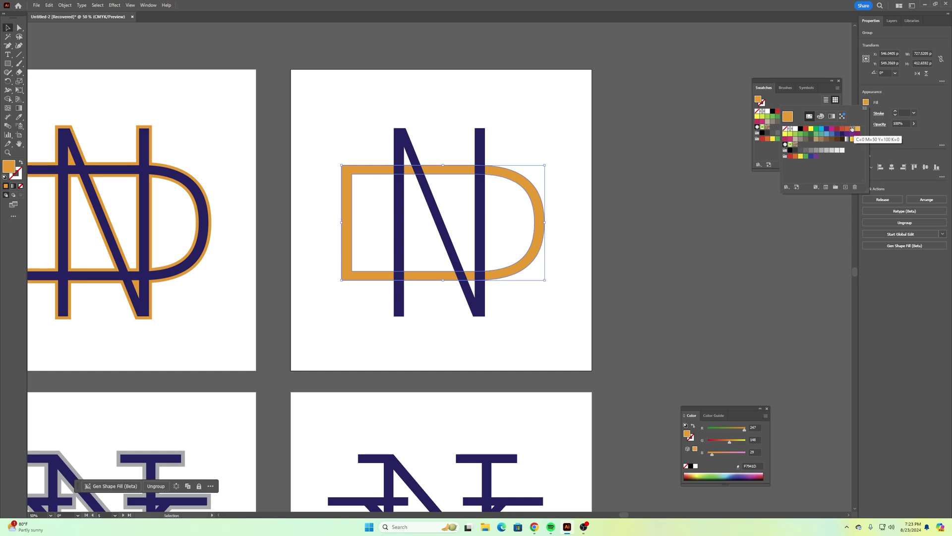
{"action": "left_click", "coordinate": [644, 140]}
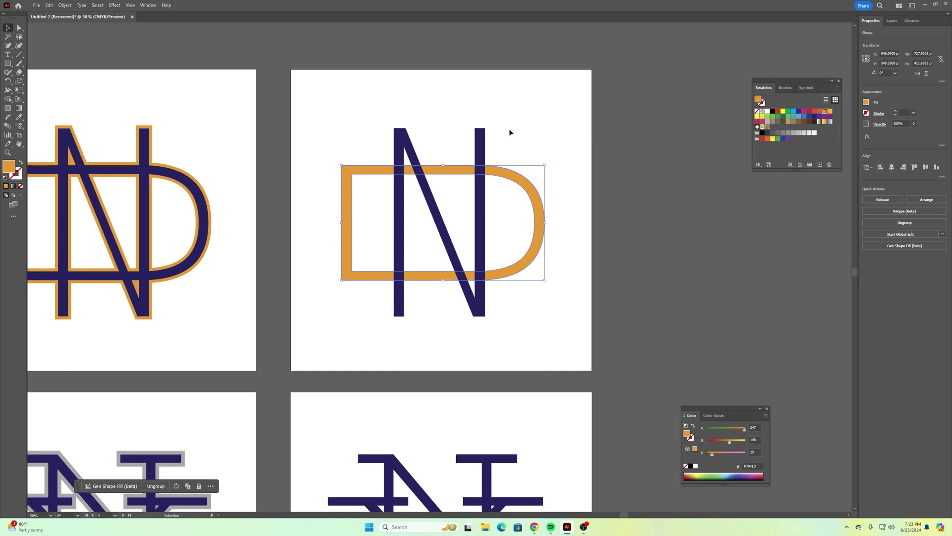
{"action": "left_click", "coordinate": [528, 128]}
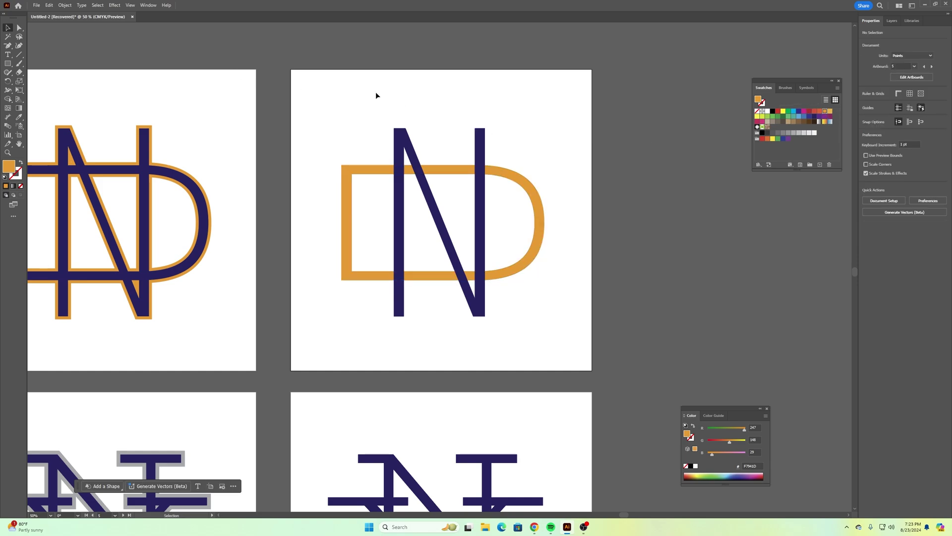
- Make an Intertwine object from the orange D and the navy N on the third ND artboard
{"action": "left_click_drag", "start_coordinate": [304, 69], "coordinate": [588, 356]}
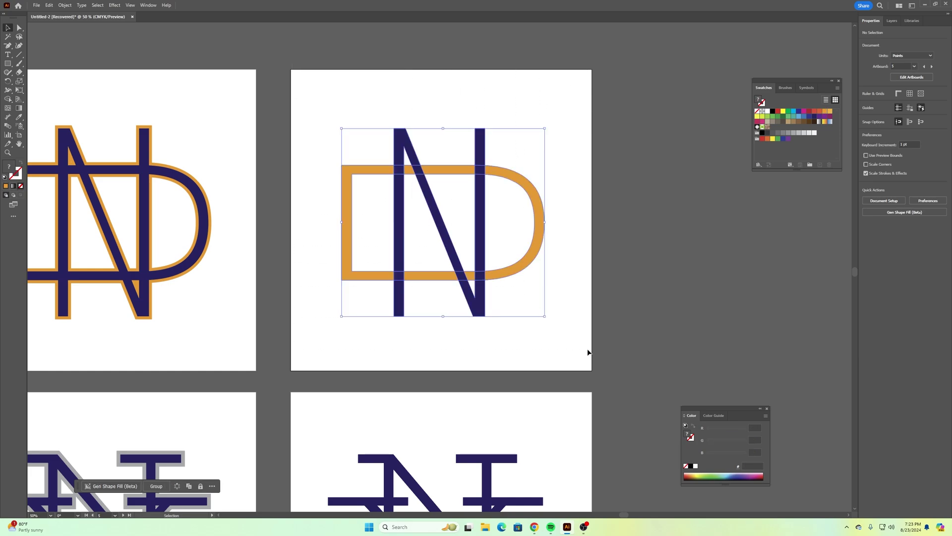
{"action": "left_click", "coordinate": [65, 5]}
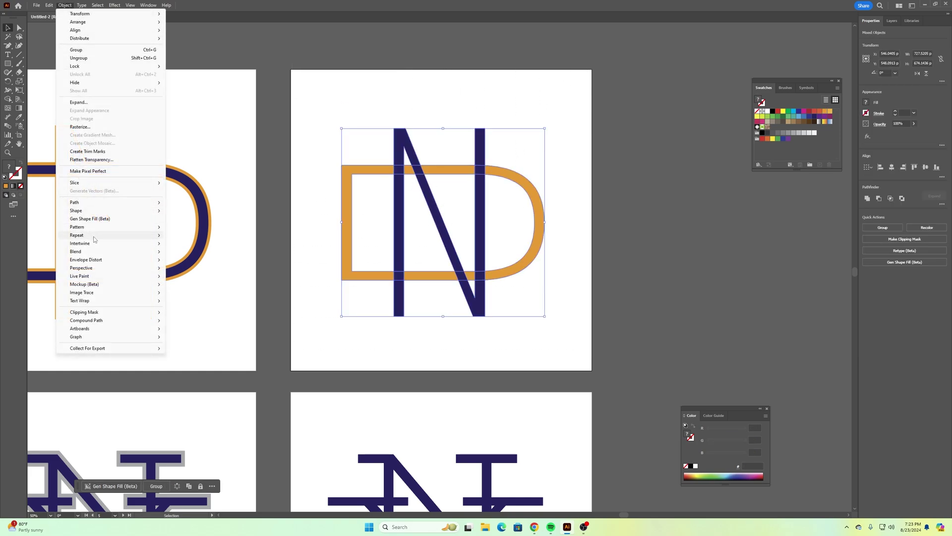
{"action": "mouse_move", "coordinate": [99, 243]}
{"action": "left_click", "coordinate": [174, 243]}
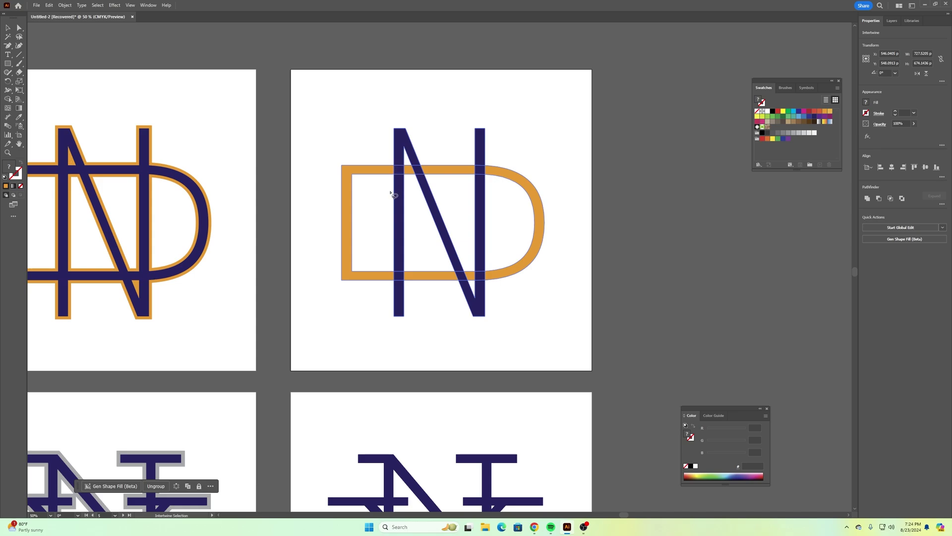
- Bring the orange D in front at the N's two upper stem crossings and the diagonal's lower crossing, leaving the artwork deselected
{"action": "left_click", "coordinate": [399, 169]}
{"action": "left_click", "coordinate": [481, 171]}
{"action": "left_click", "coordinate": [462, 276]}
{"action": "left_click", "coordinate": [7, 29]}
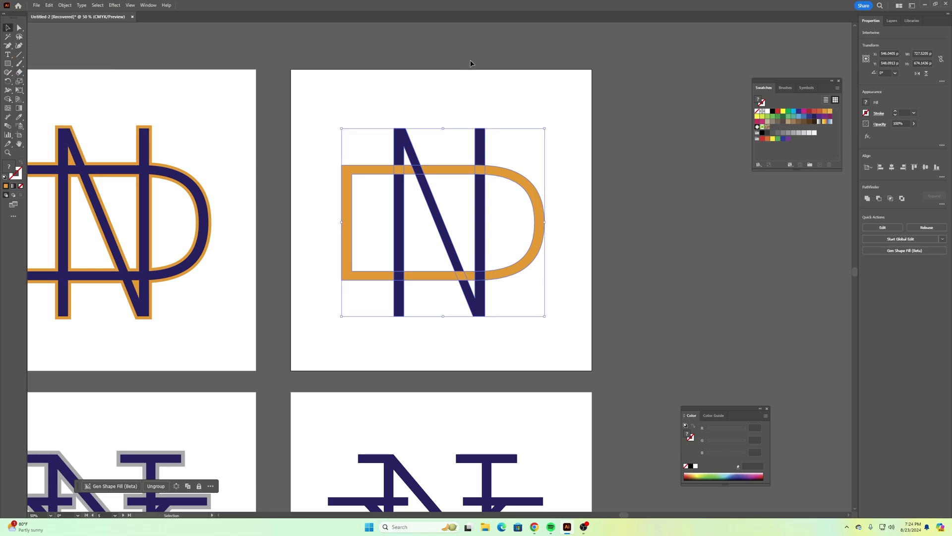
{"action": "left_click", "coordinate": [472, 76]}
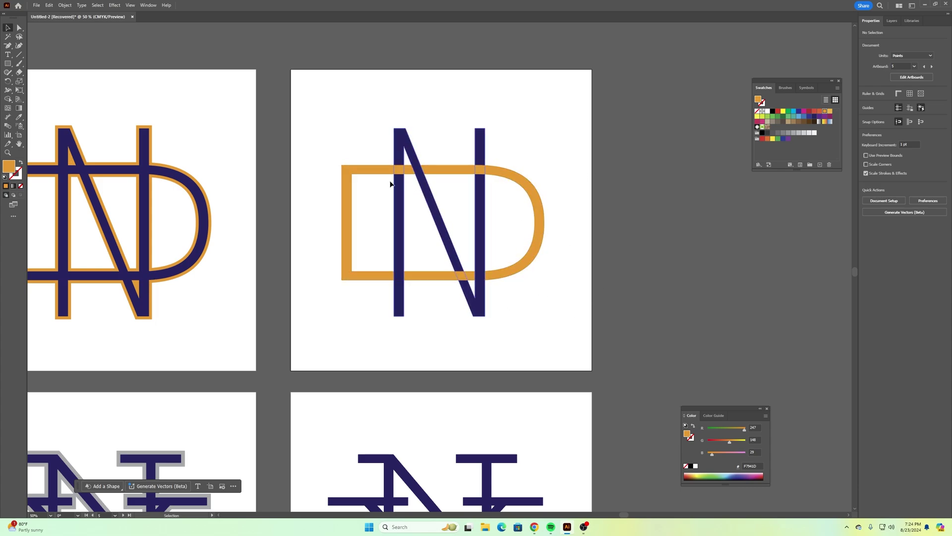
- Convert the N on the third NY artboard to outlines
{"action": "scroll", "coordinate": [501, 303], "scroll_direction": "down", "scroll_amount": 1}
{"action": "scroll", "coordinate": [504, 296], "scroll_direction": "down", "scroll_amount": 8}
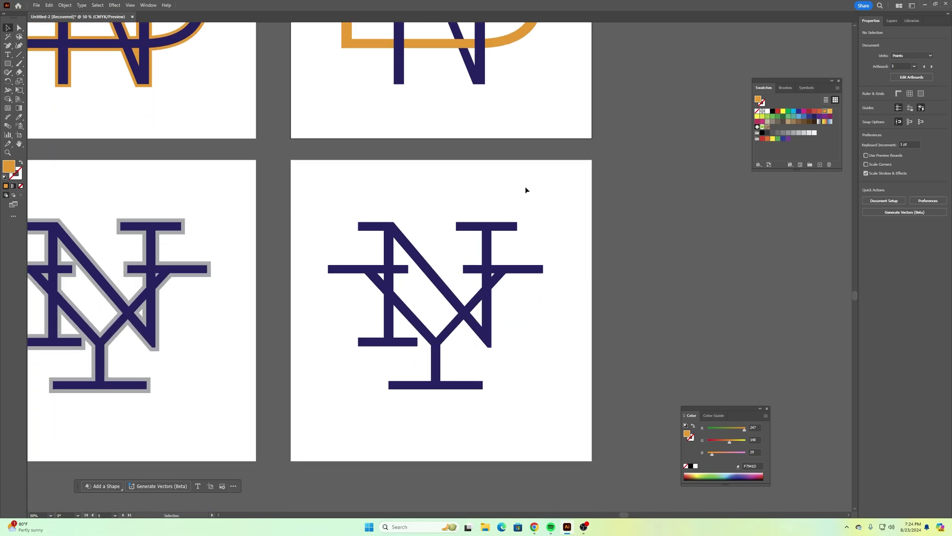
{"action": "left_click", "coordinate": [396, 237]}
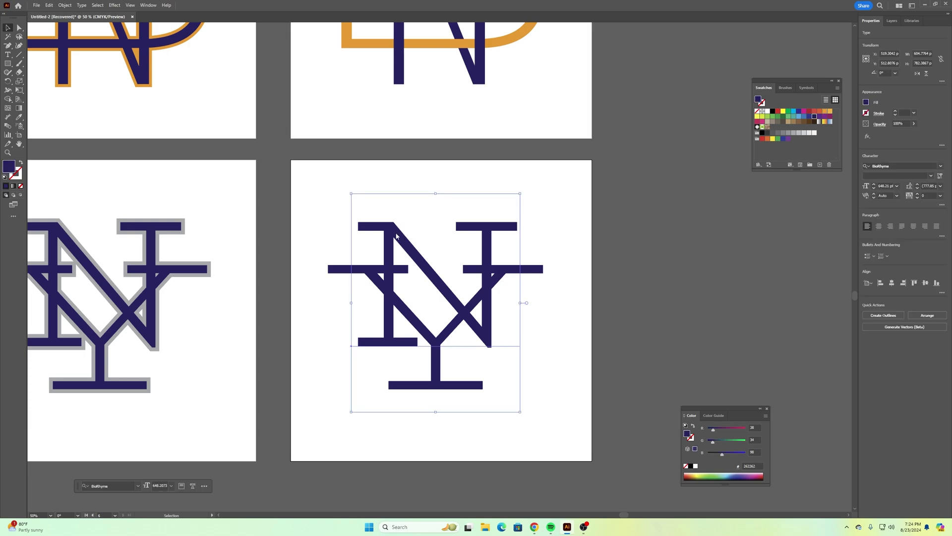
{"action": "right_click", "coordinate": [396, 236]}
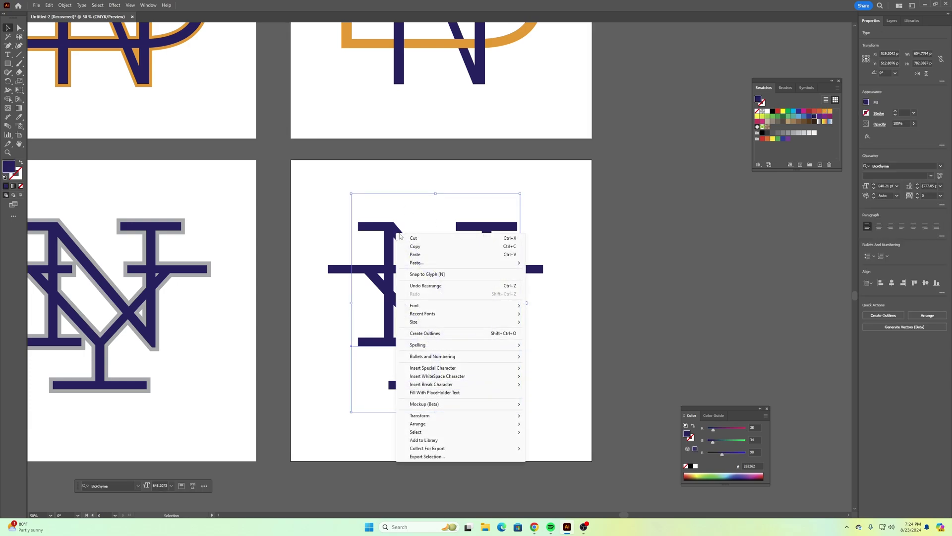
{"action": "left_click", "coordinate": [425, 333]}
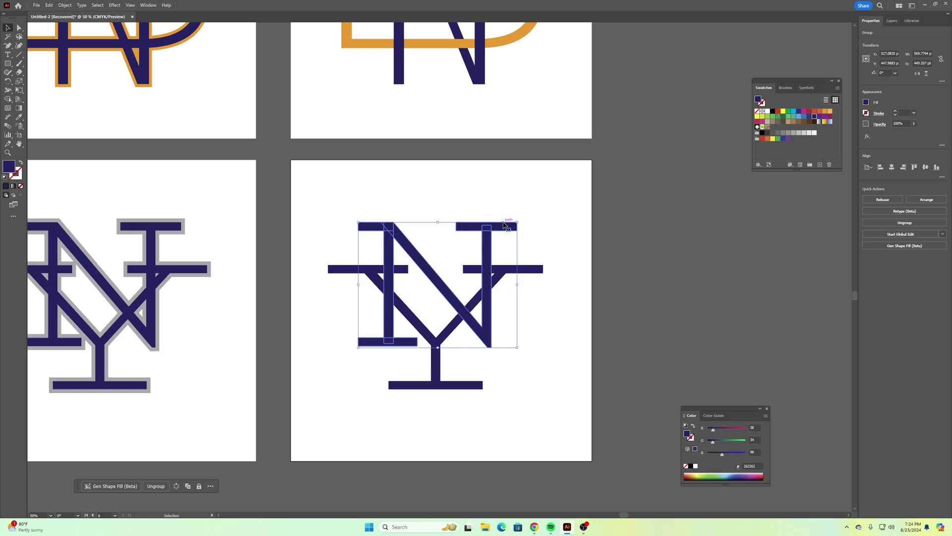
- Unite the overlapping parts of the outlined N on the third NY artboard into one shape and deselect it
{"action": "key", "text": "a"}
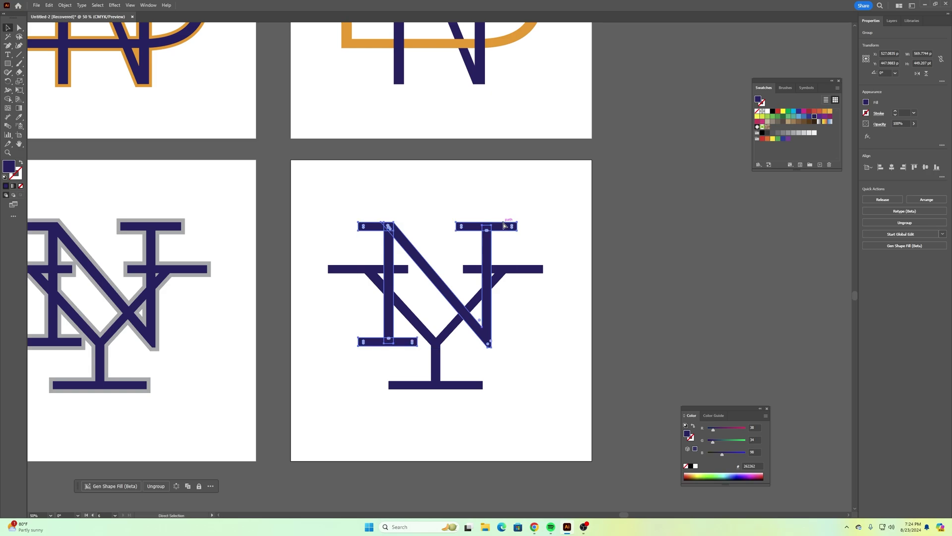
{"action": "key", "text": "v"}
{"action": "left_click", "coordinate": [493, 201]}
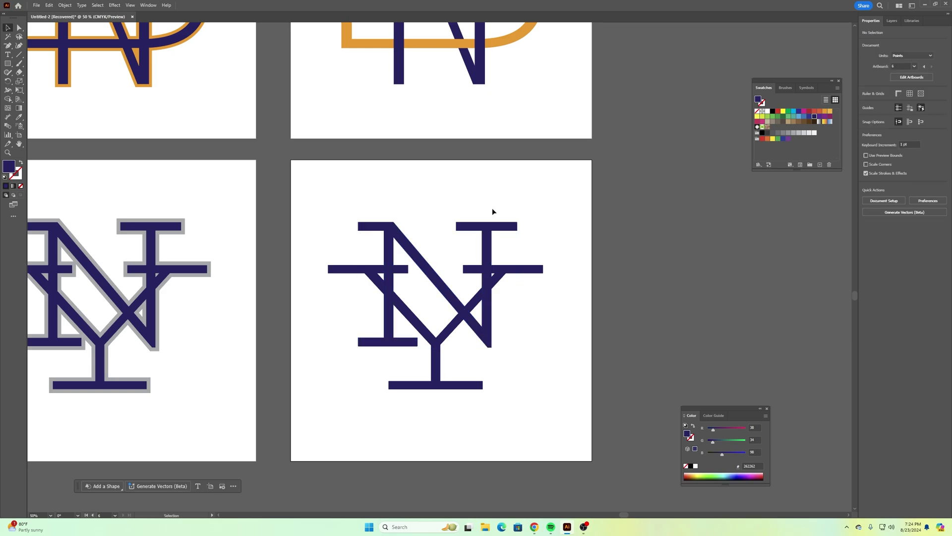
{"action": "left_click", "coordinate": [493, 225]}
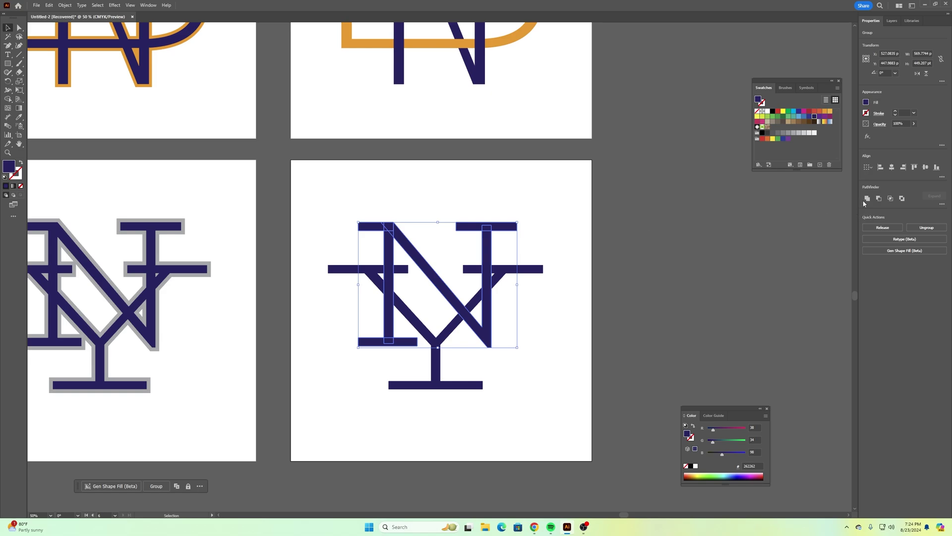
{"action": "left_click", "coordinate": [865, 200]}
{"action": "left_click", "coordinate": [583, 217]}
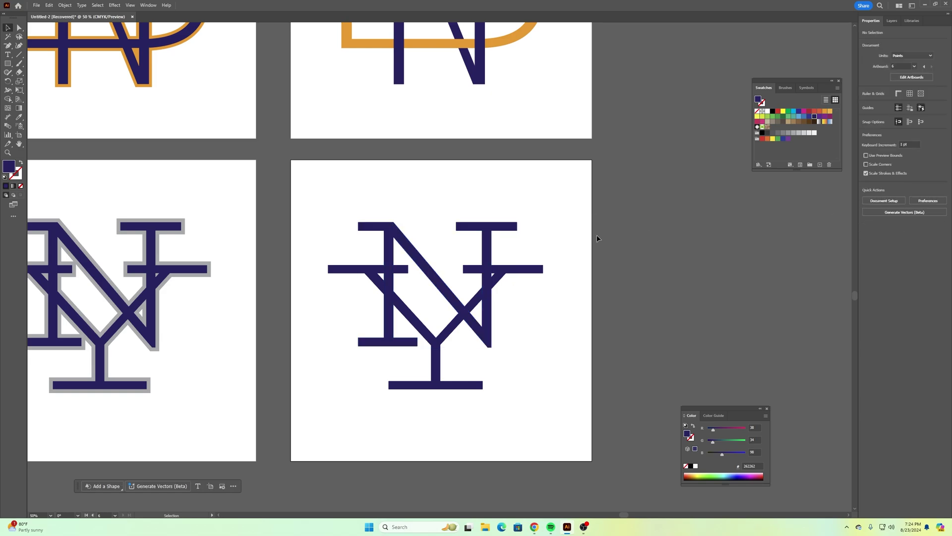
- Convert the Y on the third NY artboard to outlines
{"action": "left_click", "coordinate": [536, 271]}
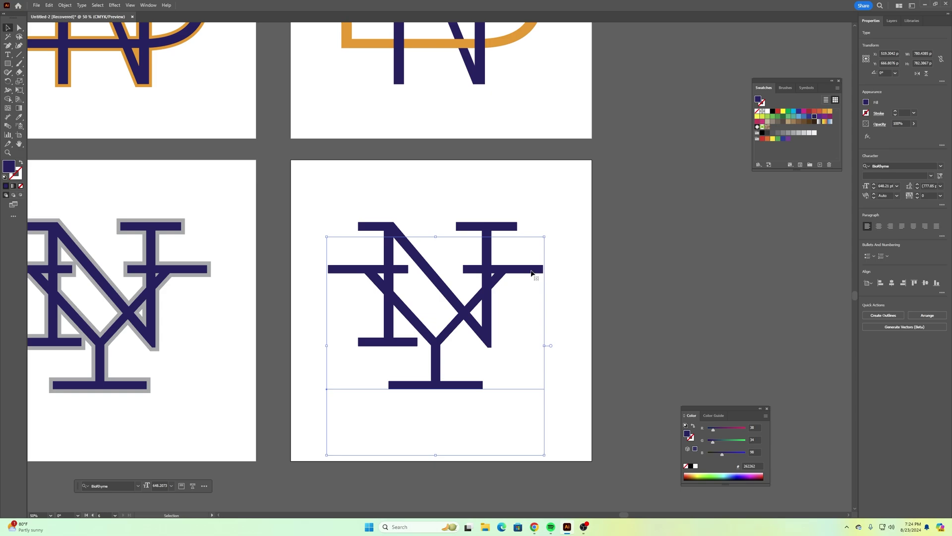
{"action": "right_click", "coordinate": [531, 270]}
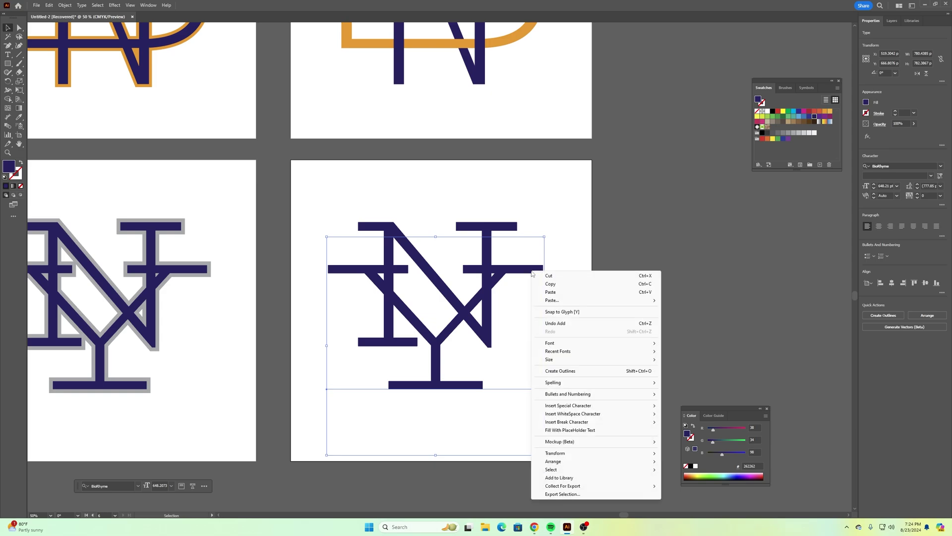
{"action": "left_click", "coordinate": [566, 371]}
- Ungroup the outlined Y on the third NY artboard, unite its overlapping parts into one shape and deselect it
{"action": "left_click", "coordinate": [568, 276]}
{"action": "left_click", "coordinate": [543, 272]}
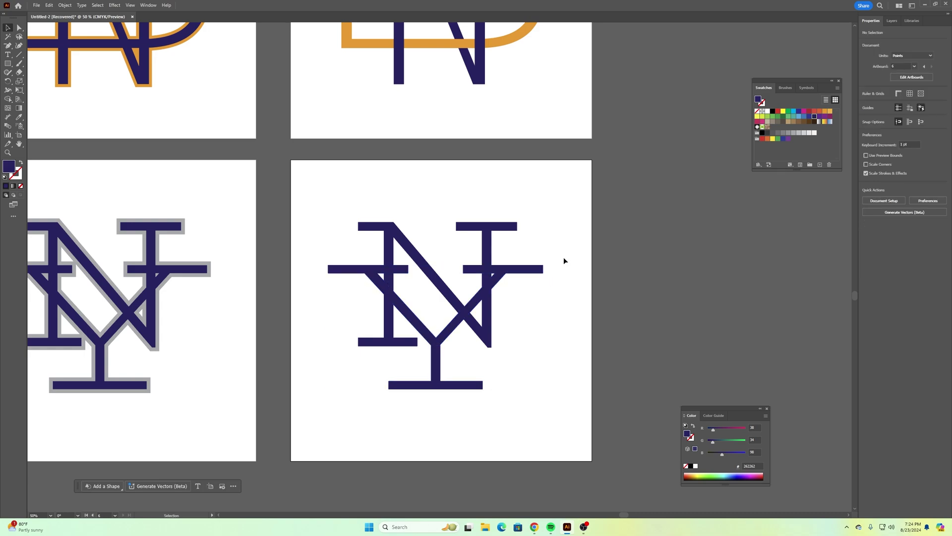
{"action": "key", "text": "ctrl+shift+g"}
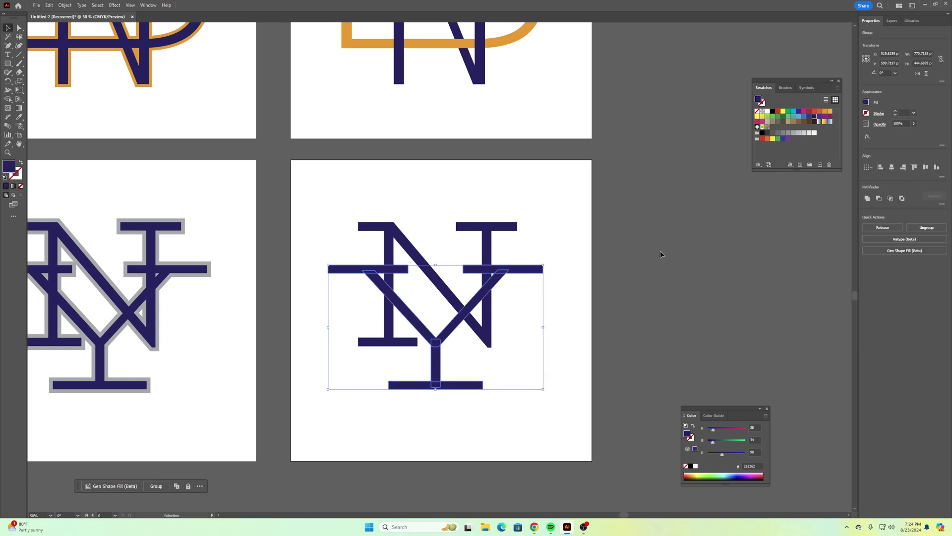
{"action": "left_click", "coordinate": [867, 199]}
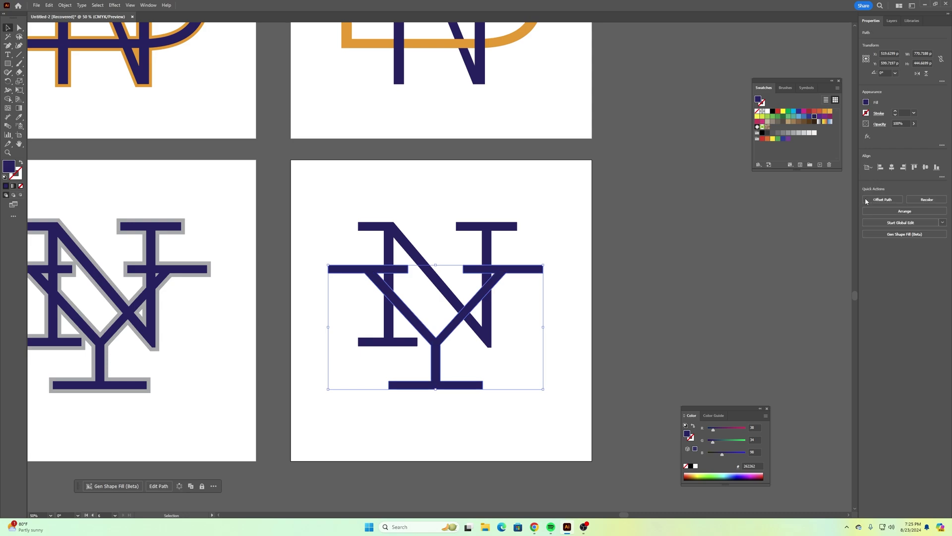
{"action": "left_click", "coordinate": [569, 227]}
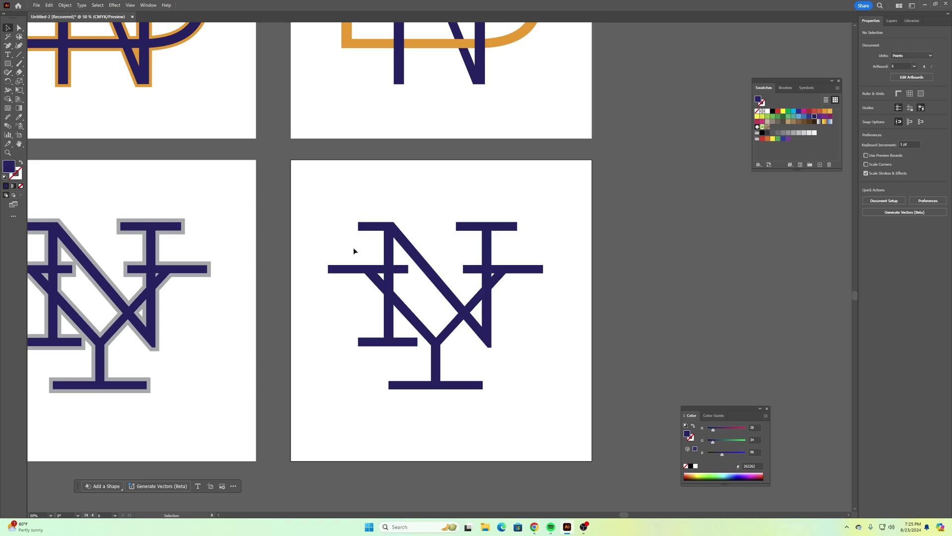
- Fill the united Y on the third NY artboard with the medium gray 939598 swatch
{"action": "left_click", "coordinate": [340, 272]}
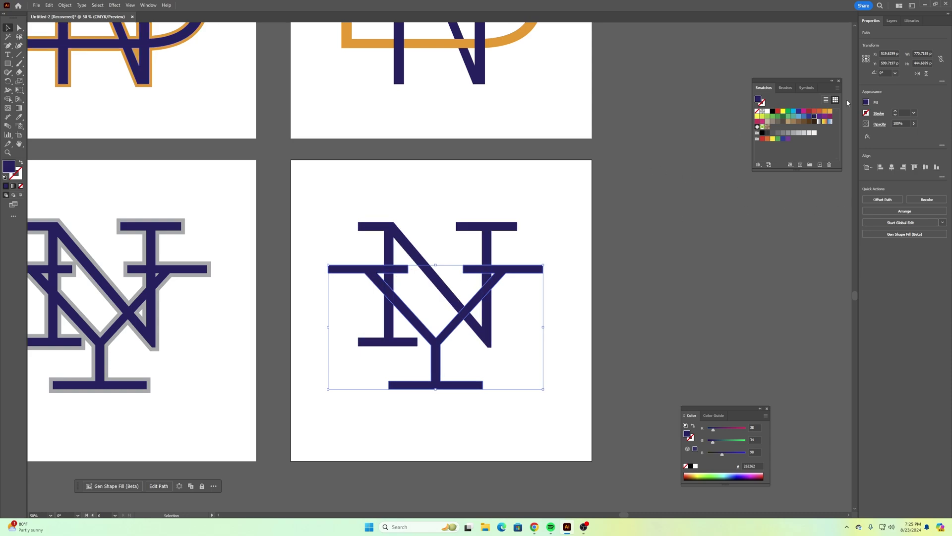
{"action": "left_click", "coordinate": [866, 102]}
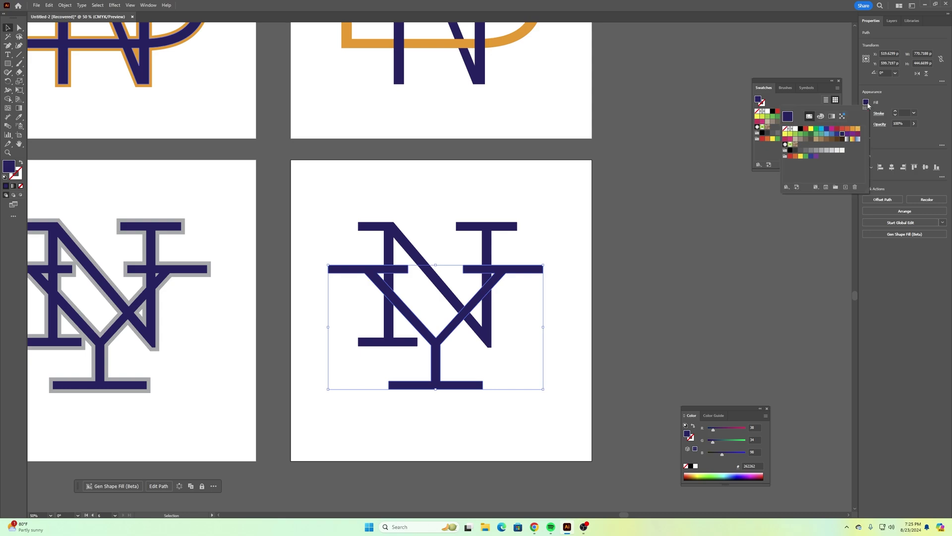
{"action": "left_click", "coordinate": [822, 150]}
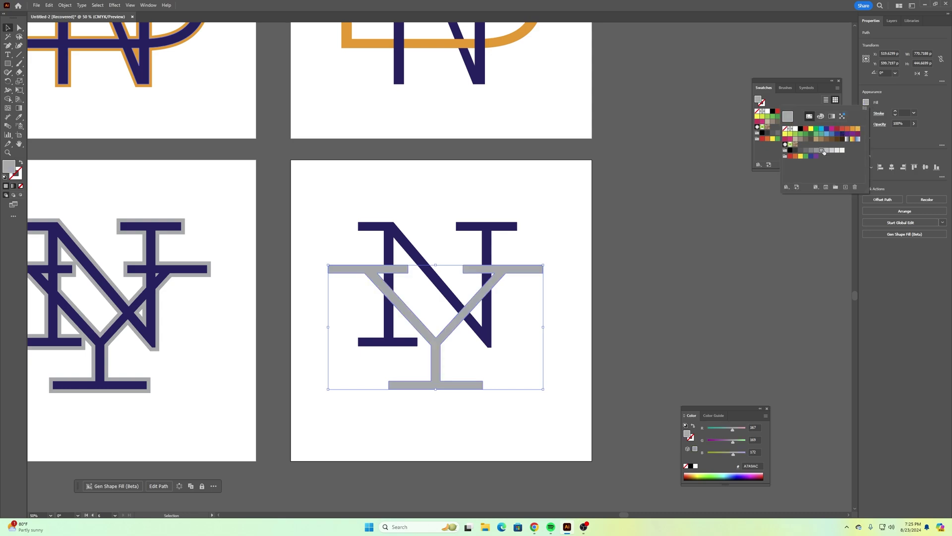
{"action": "left_click", "coordinate": [817, 150]}
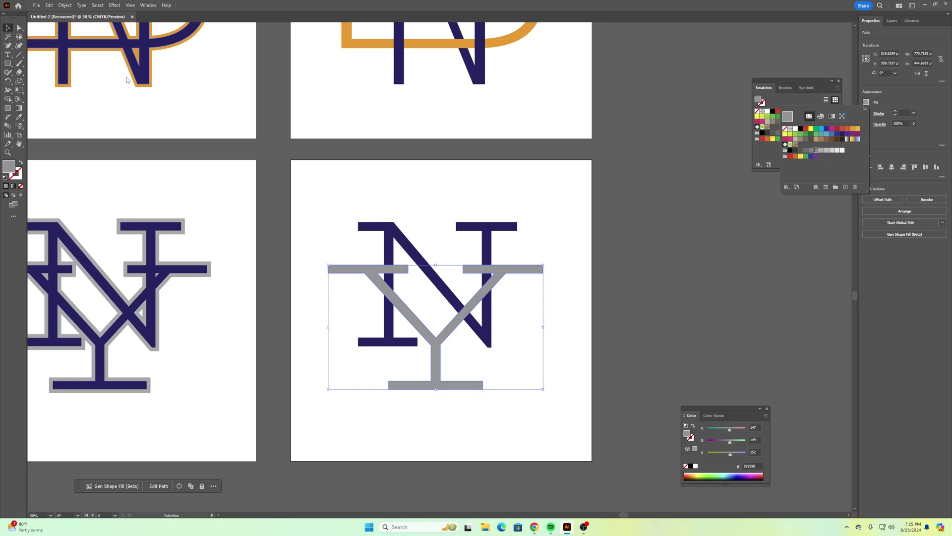
- Intertwine the navy N and gray Y on the third NY artboard so their strokes weave over and under each other
{"action": "left_click_drag", "start_coordinate": [325, 196], "coordinate": [553, 410]}
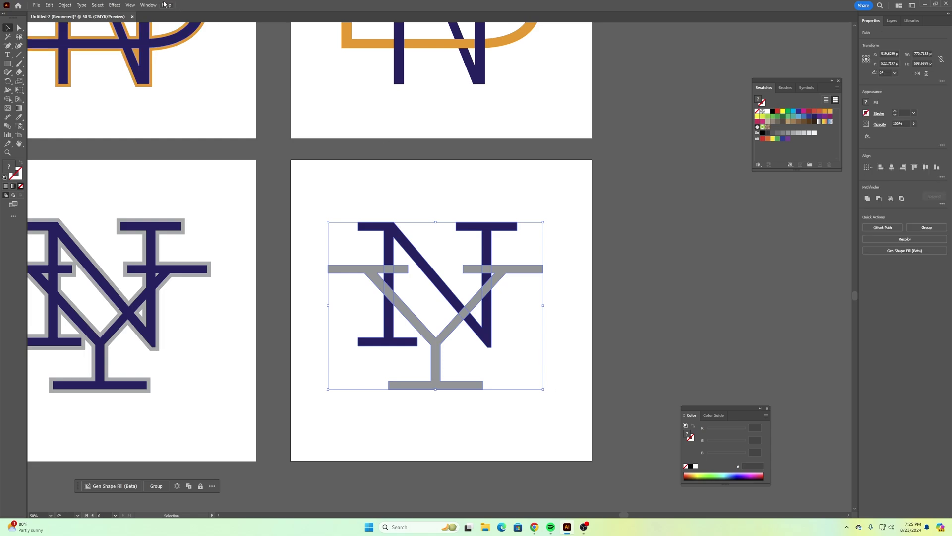
{"action": "left_click", "coordinate": [65, 6]}
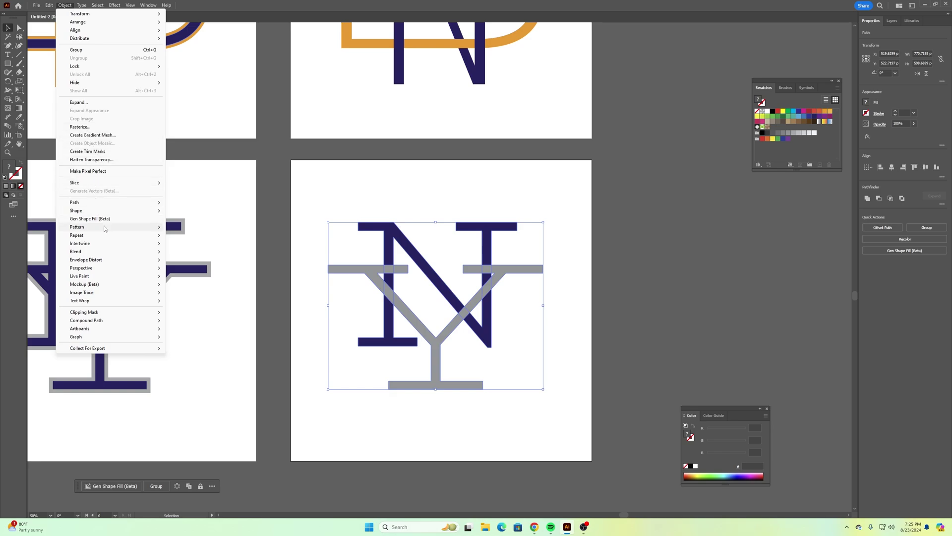
{"action": "mouse_move", "coordinate": [144, 243]}
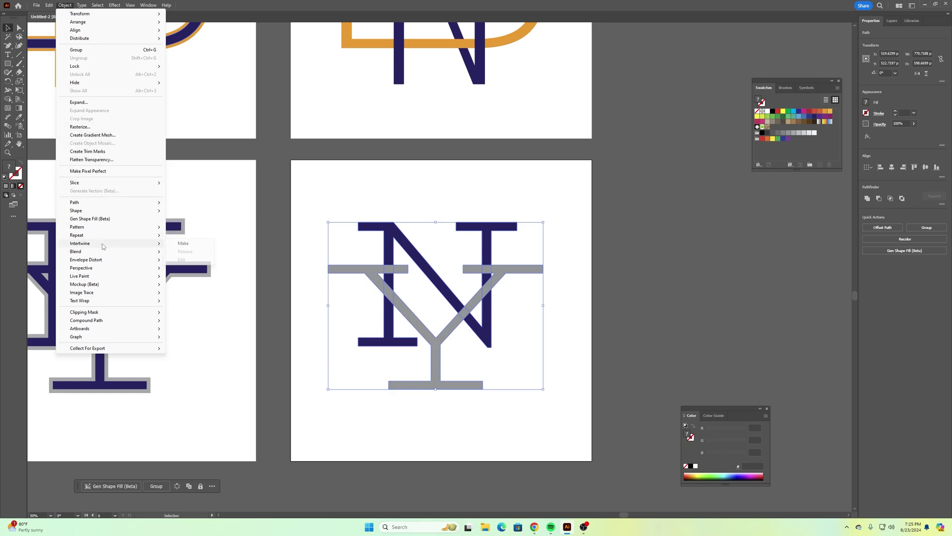
{"action": "left_click", "coordinate": [181, 243]}
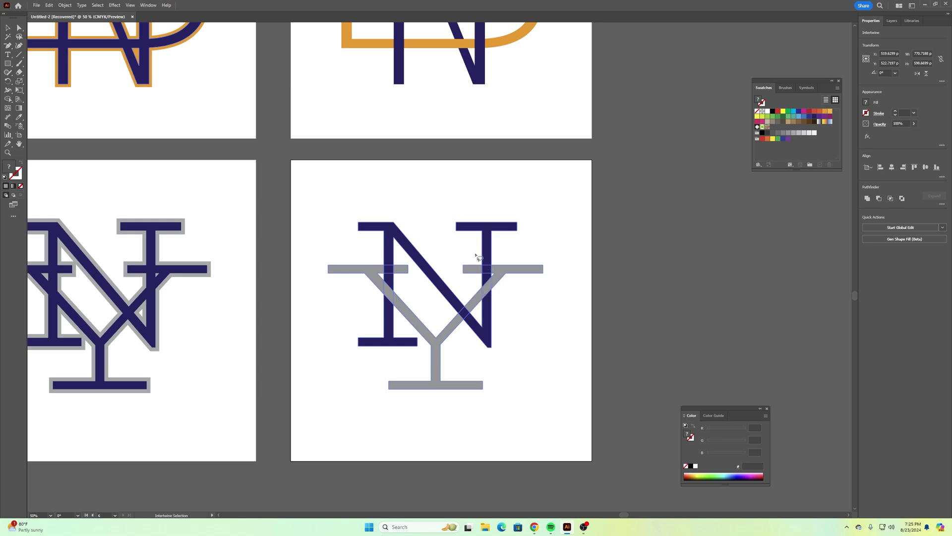
{"action": "left_click", "coordinate": [7, 28]}
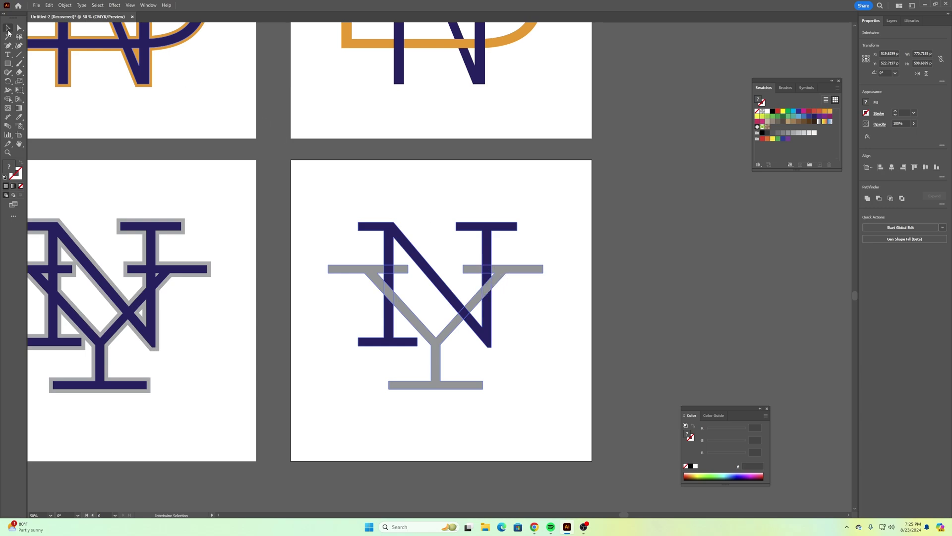
{"action": "left_click", "coordinate": [322, 188]}
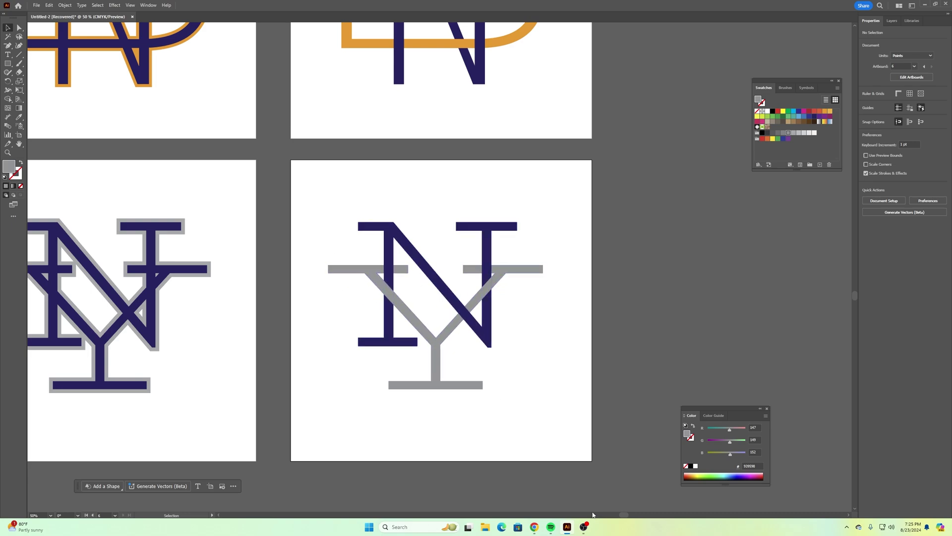
- Duplicate the third ND and NY artboards with their artwork to form a fourth column beside them
{"action": "key", "text": "ctrl+minus"}
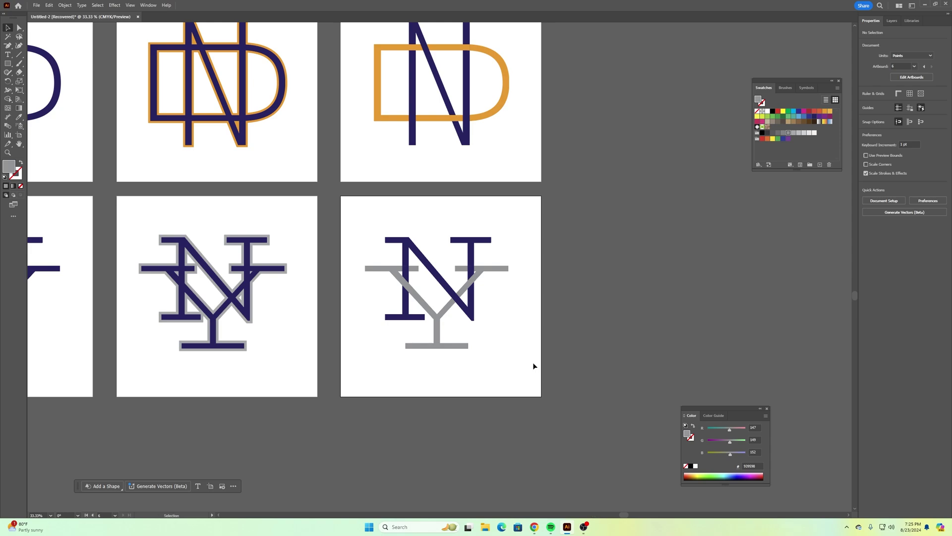
{"action": "scroll", "coordinate": [371, 297], "scroll_direction": "up", "scroll_amount": 1}
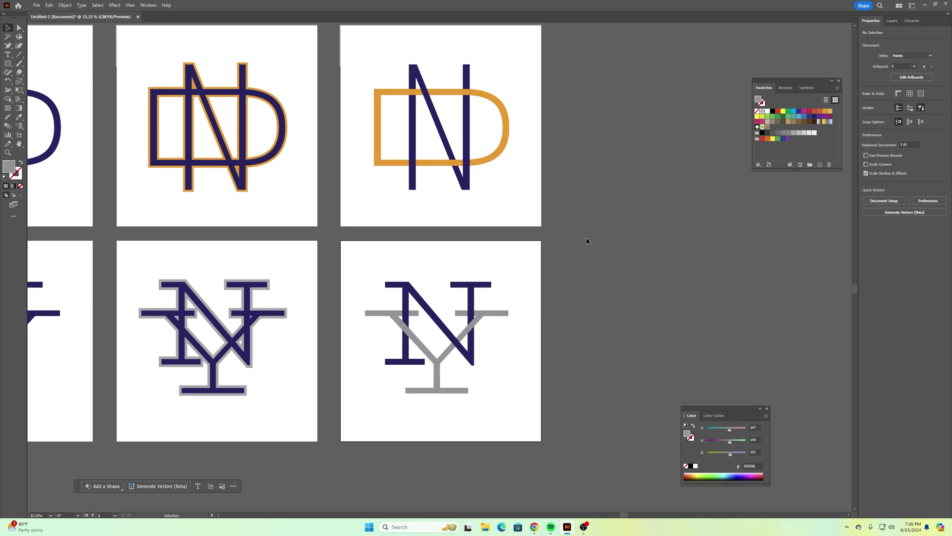
{"action": "left_click_drag", "start_coordinate": [587, 238], "coordinate": [440, 257]}
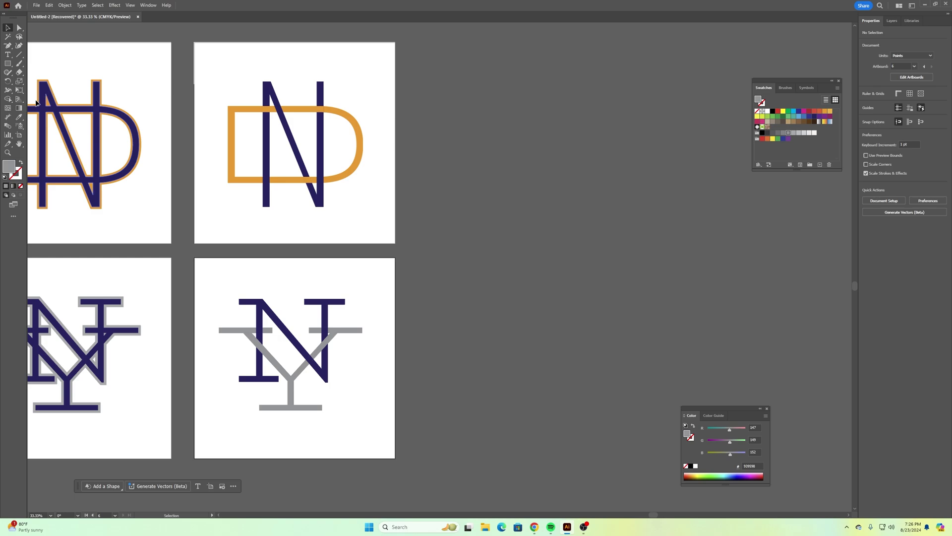
{"action": "left_click", "coordinate": [19, 135]}
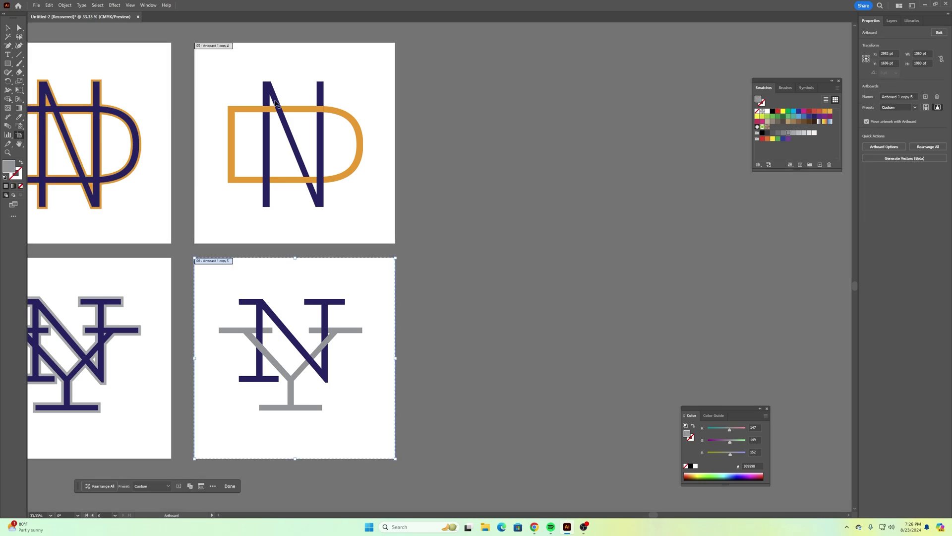
{"action": "left_click_drag", "start_coordinate": [378, 81], "coordinate": [602, 81]}
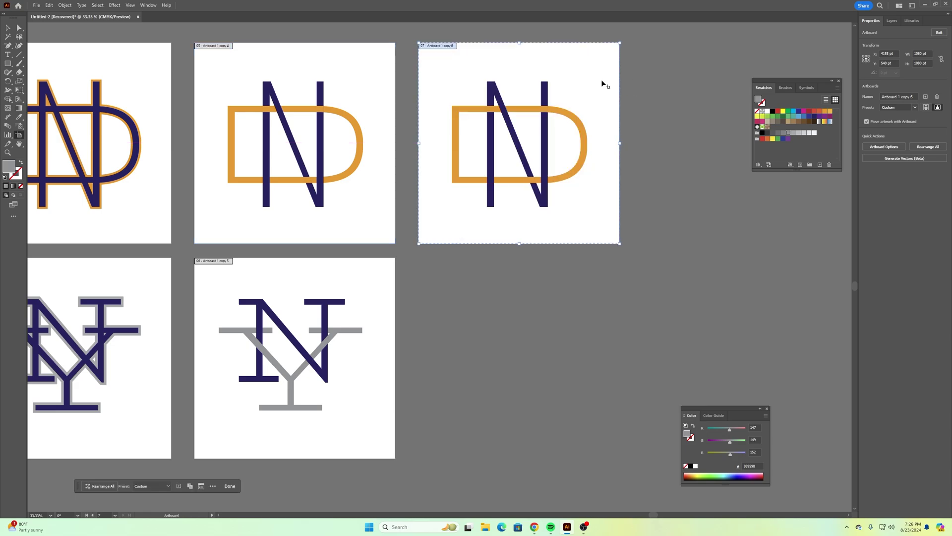
{"action": "left_click_drag", "start_coordinate": [381, 315], "coordinate": [606, 305]}
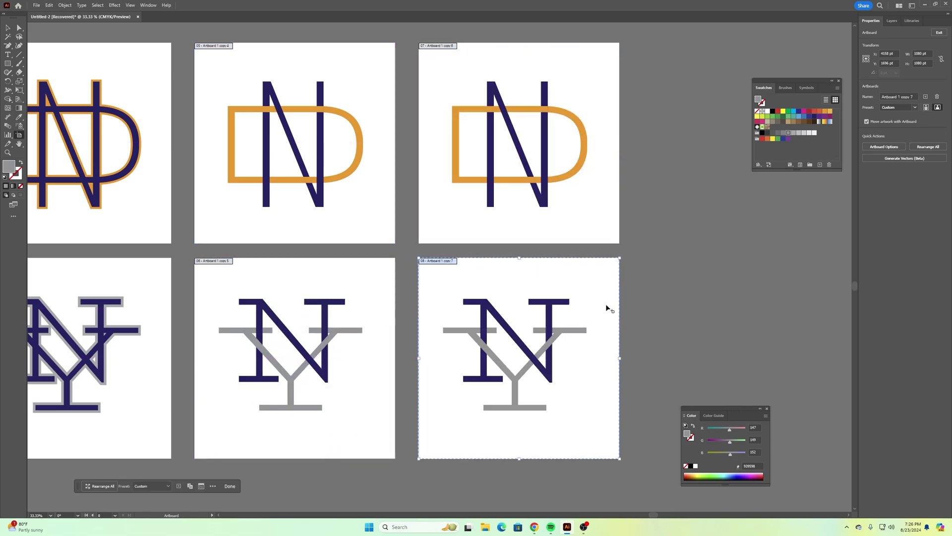
{"action": "left_click", "coordinate": [8, 27]}
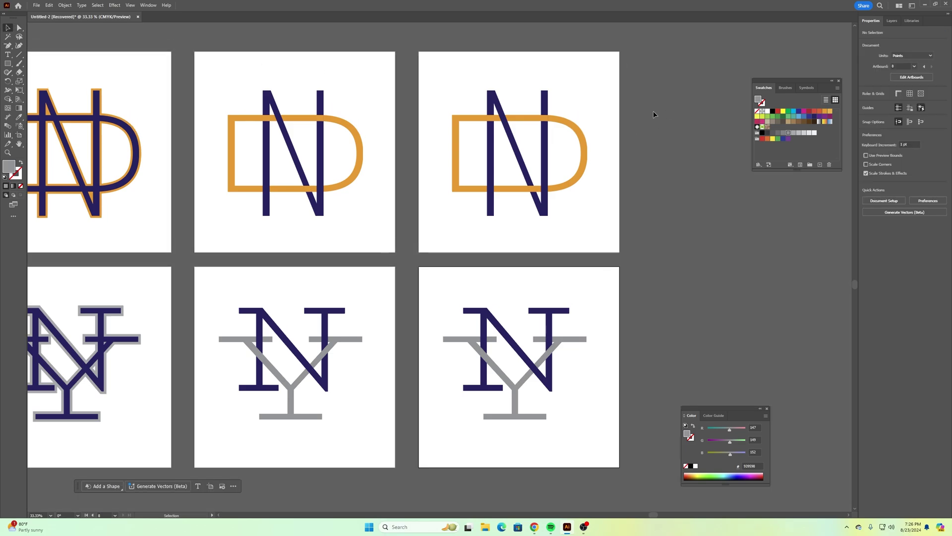
- Release the intertwined N and D on the fourth ND artboard and deselect them
{"action": "left_click_drag", "start_coordinate": [654, 105], "coordinate": [616, 128]}
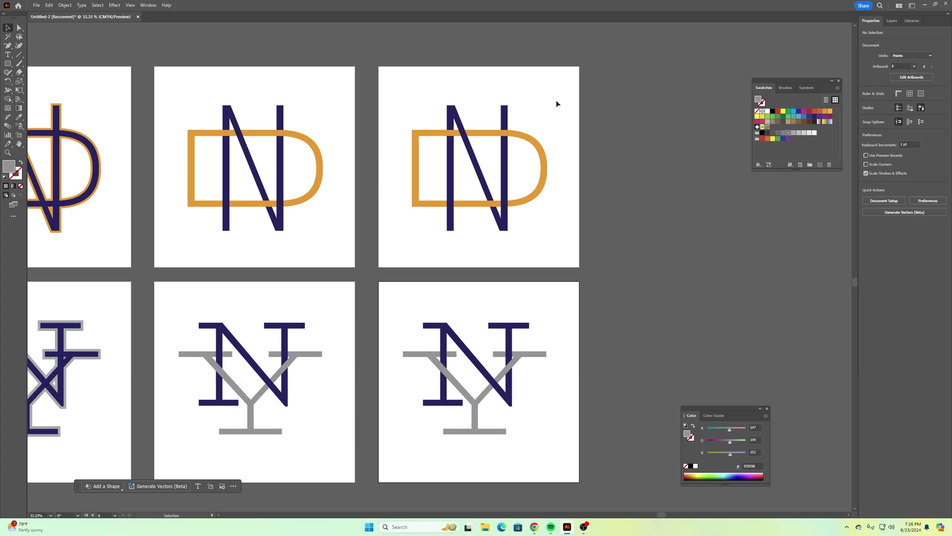
{"action": "left_click_drag", "start_coordinate": [568, 84], "coordinate": [399, 243]}
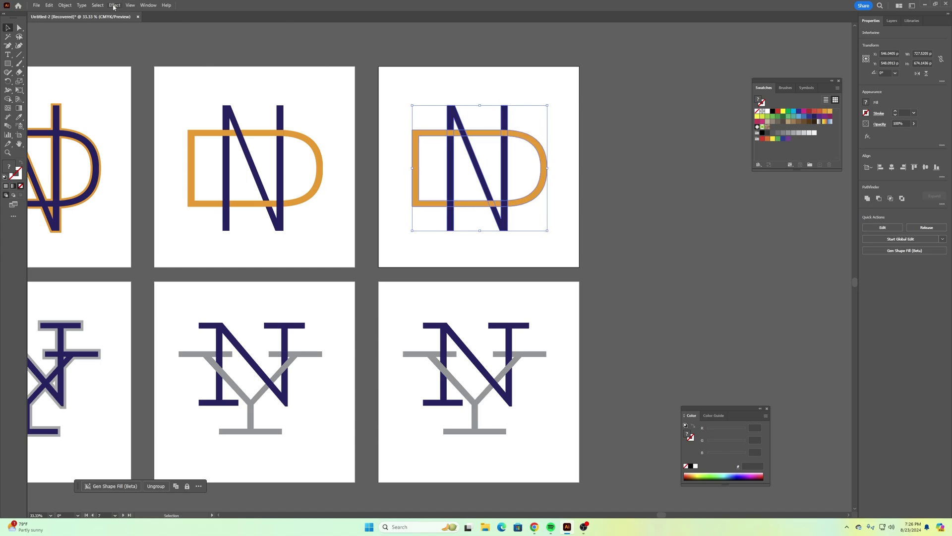
{"action": "left_click", "coordinate": [65, 5]}
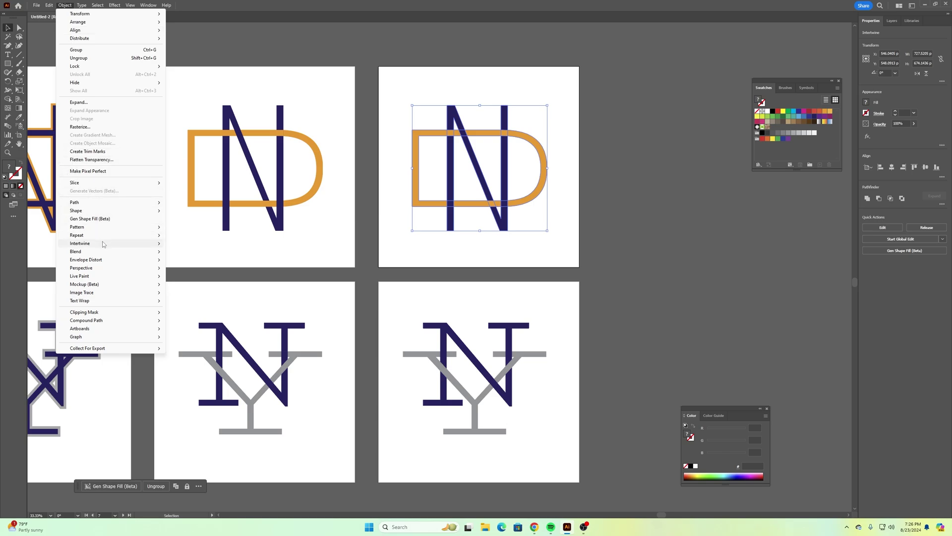
{"action": "mouse_move", "coordinate": [108, 243]}
{"action": "left_click", "coordinate": [188, 252]}
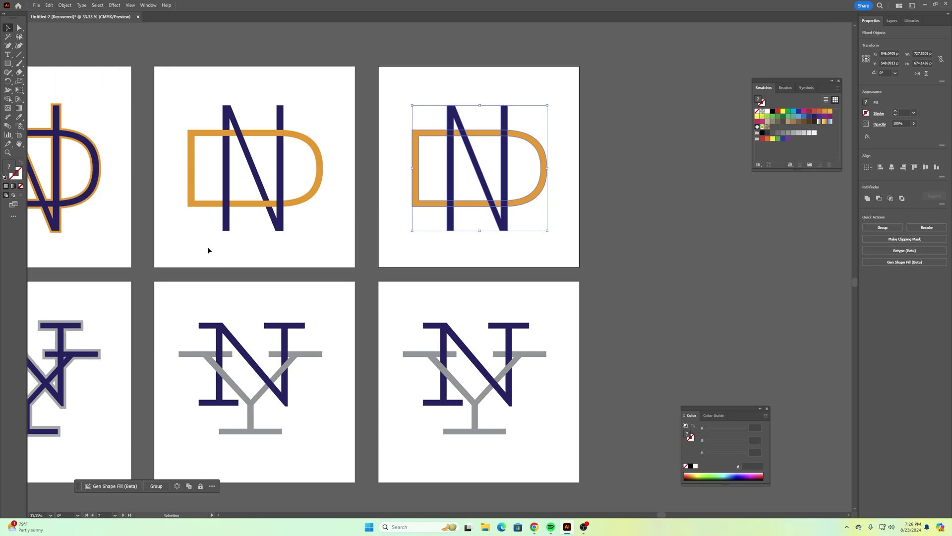
{"action": "left_click", "coordinate": [573, 206]}
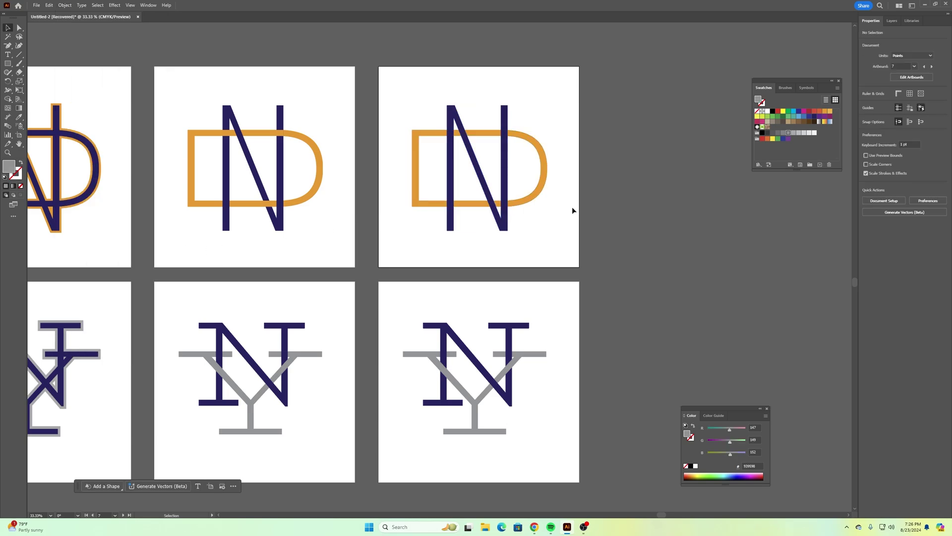
- Fill the D on the fourth ND artboard with the dark navy 262262 swatch
{"action": "left_click", "coordinate": [540, 143]}
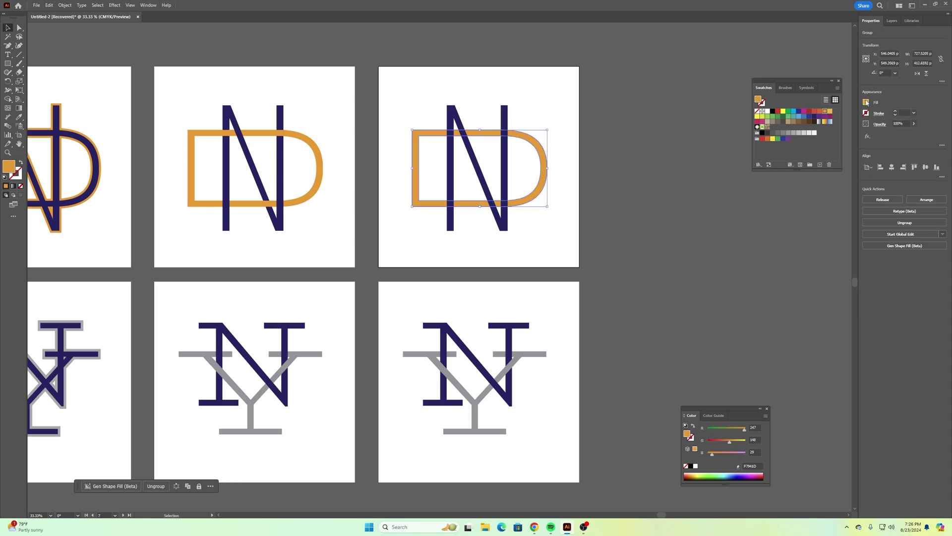
{"action": "left_click", "coordinate": [866, 102]}
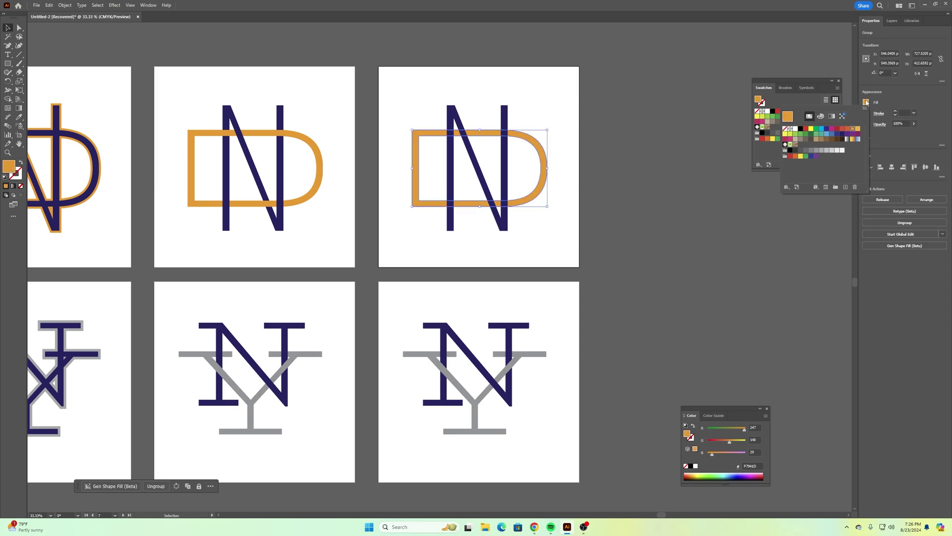
{"action": "left_click", "coordinate": [844, 134]}
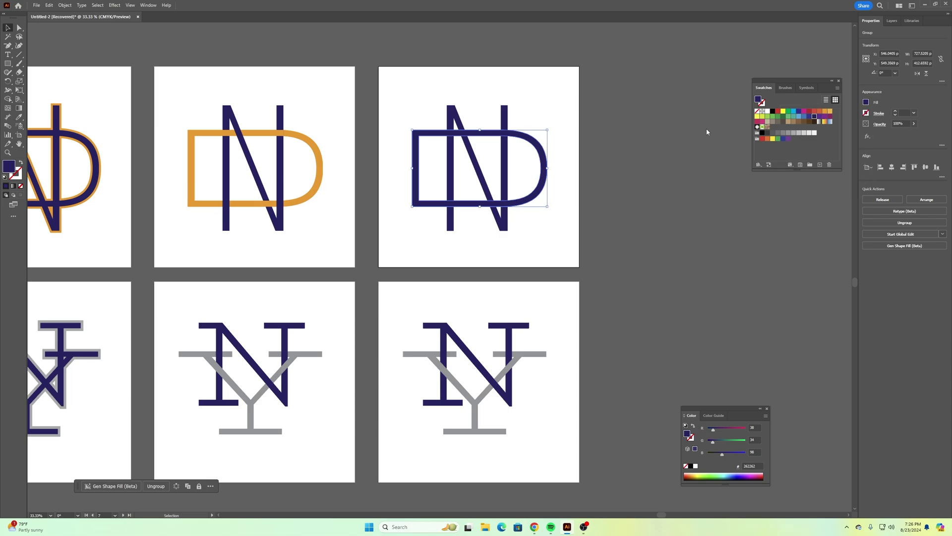
- Add an 8 pt stroke in the orange C=0 M=50 Y=100 K=0 swatch to the N and D on the fourth ND artboard
{"action": "left_click_drag", "start_coordinate": [574, 84], "coordinate": [402, 237]}
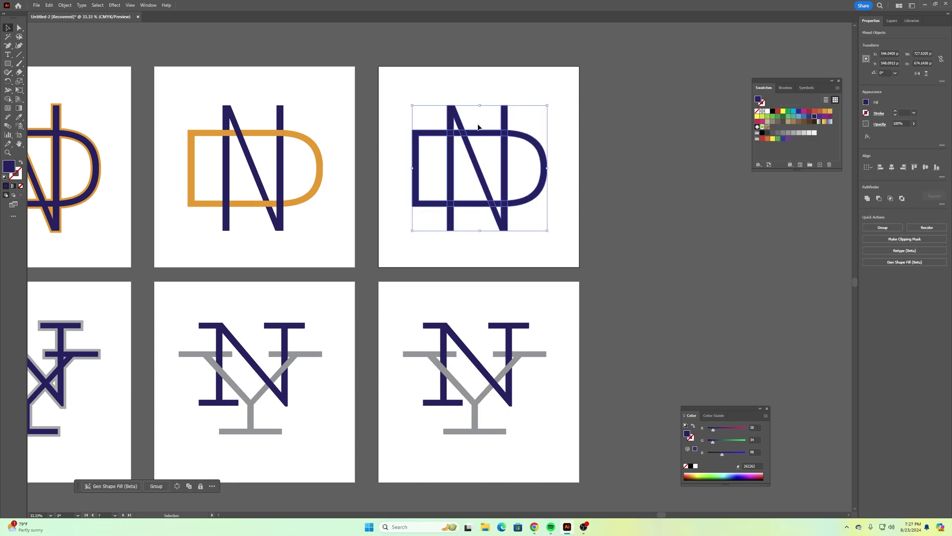
{"action": "left_click", "coordinate": [866, 114]}
{"action": "left_click", "coordinate": [854, 141]}
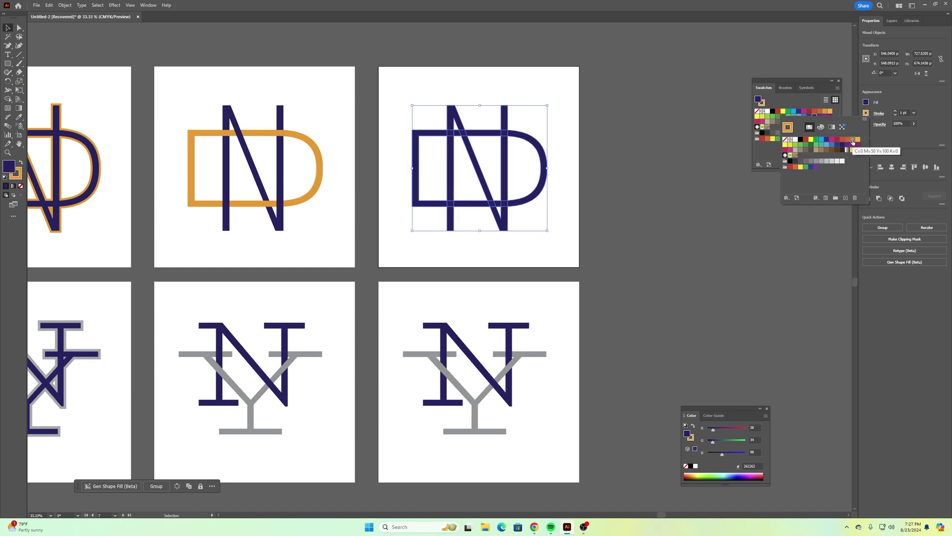
{"action": "left_click", "coordinate": [896, 112]}
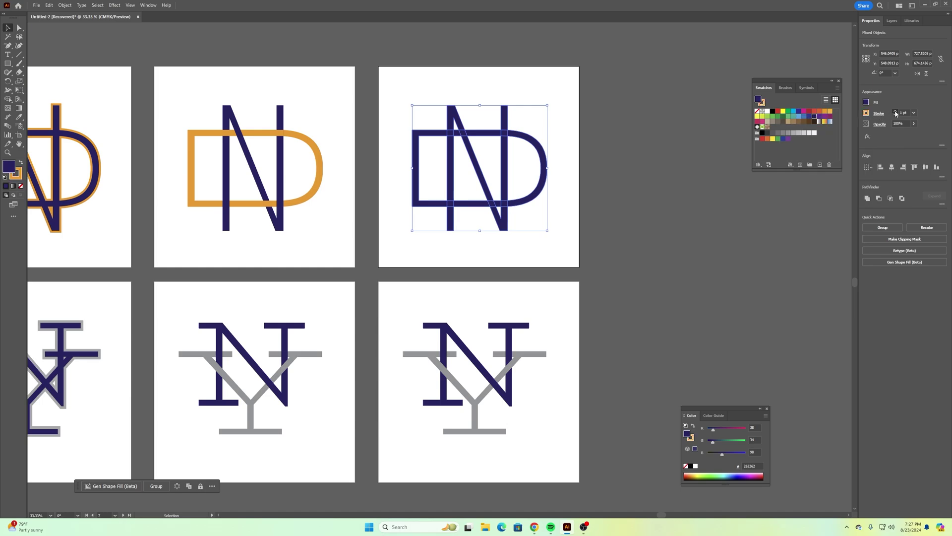
{"action": "left_click", "coordinate": [896, 111]}
{"action": "left_click", "coordinate": [896, 112]}
{"action": "left_click", "coordinate": [896, 112]}
{"action": "left_click", "coordinate": [896, 111]}
{"action": "left_click", "coordinate": [895, 111]}
{"action": "left_click", "coordinate": [895, 112]}
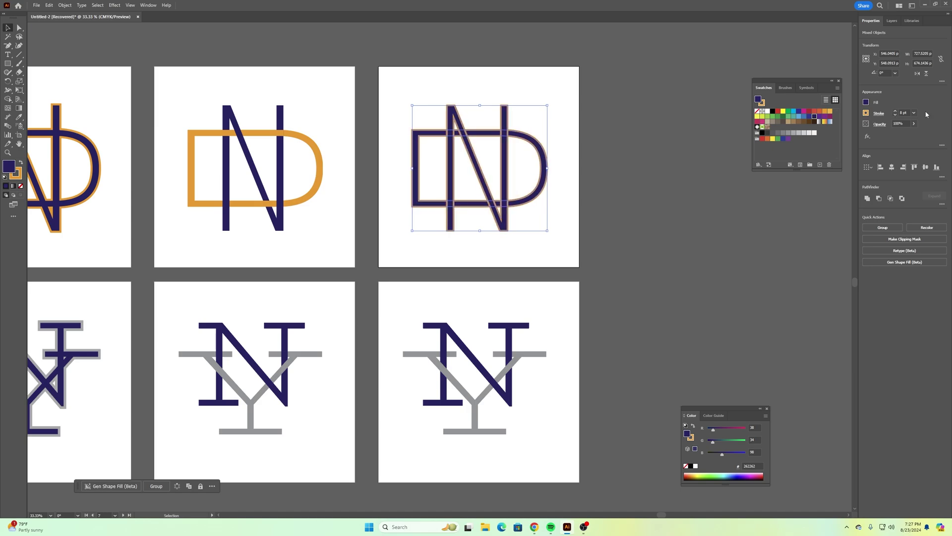
- Align the orange stroke of the fourth artboard's N and D to the outside, set its weight to 9 pt and deselect the letters
{"action": "left_click", "coordinate": [881, 114]}
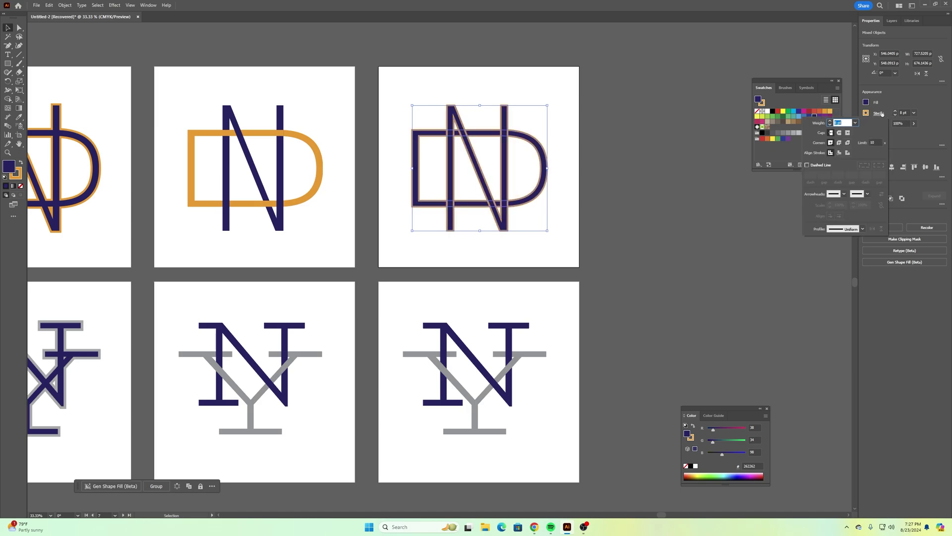
{"action": "left_click", "coordinate": [848, 153]}
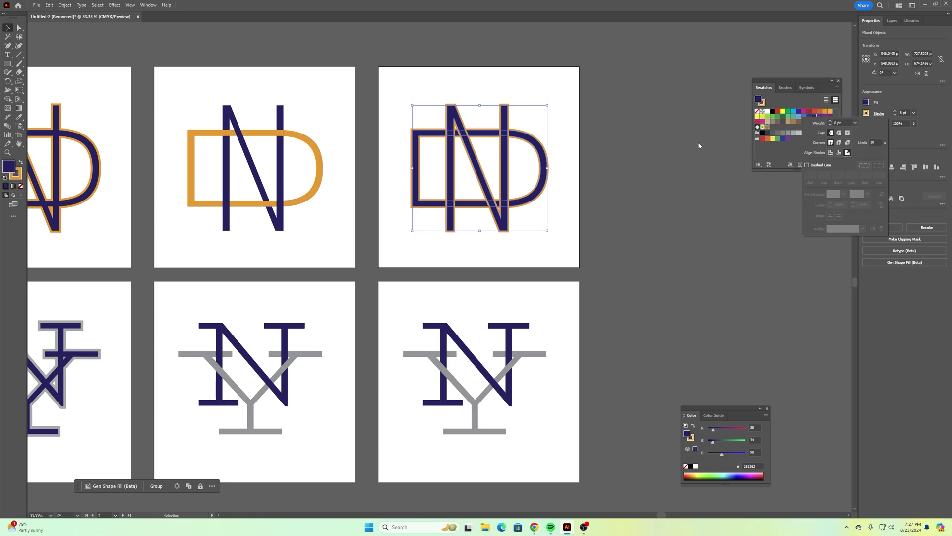
{"action": "left_click", "coordinate": [896, 111]}
{"action": "left_click", "coordinate": [896, 112]}
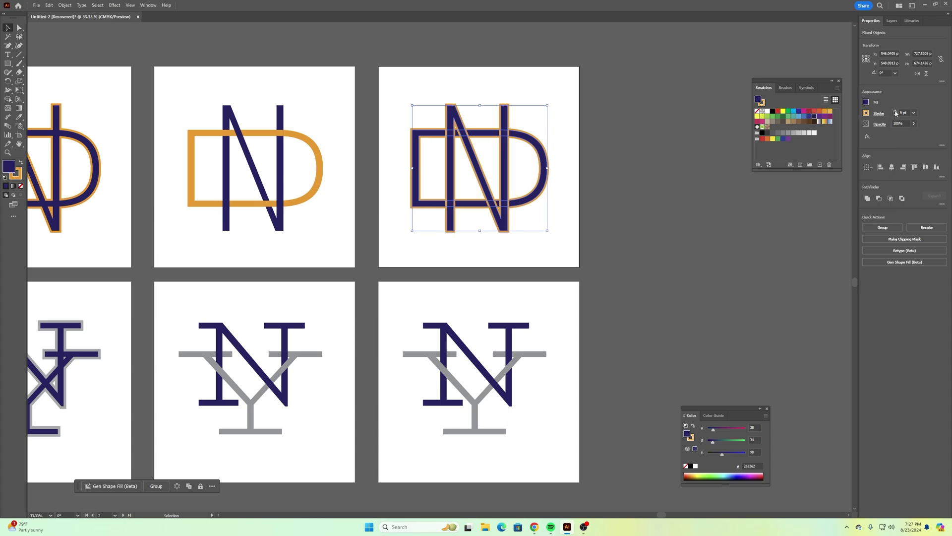
{"action": "left_click", "coordinate": [895, 112]}
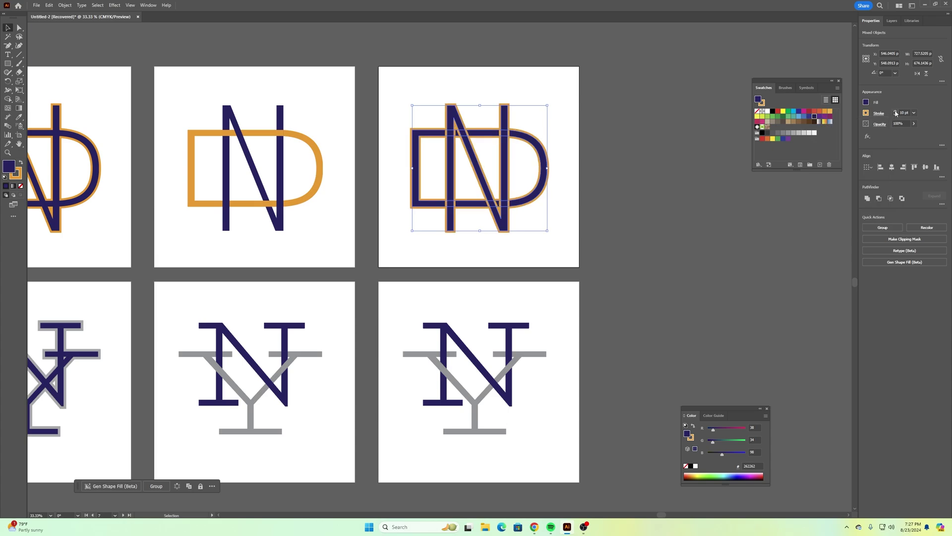
{"action": "left_click", "coordinate": [895, 116]}
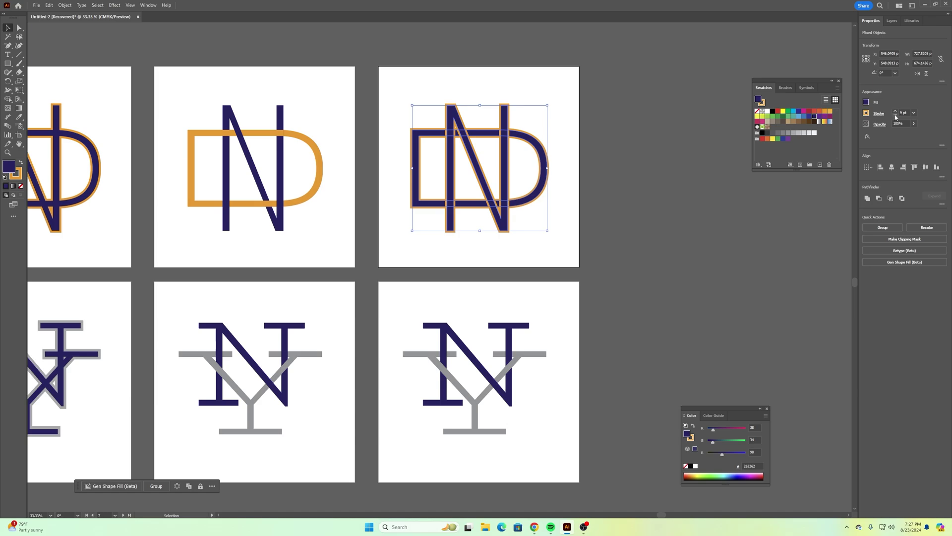
{"action": "left_click", "coordinate": [635, 121]}
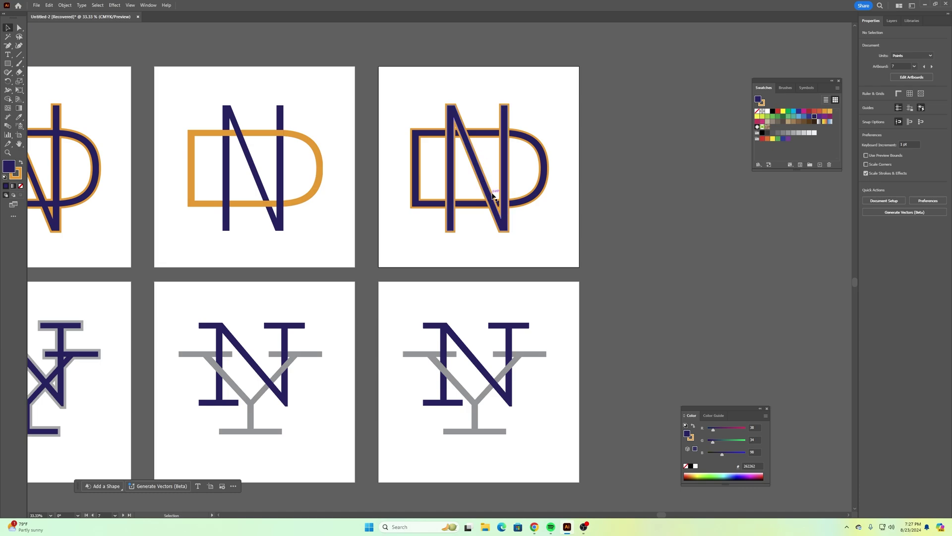
- Intertwine the orange-outlined N and D on the fourth ND artboard so they weave over and under each other, and deselect them
{"action": "left_click_drag", "start_coordinate": [397, 63], "coordinate": [574, 245]}
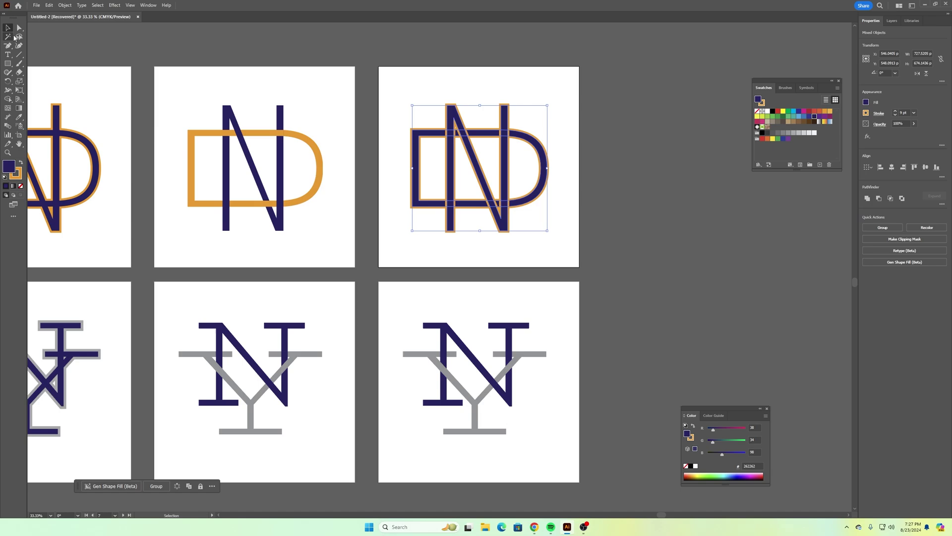
{"action": "left_click", "coordinate": [65, 5]}
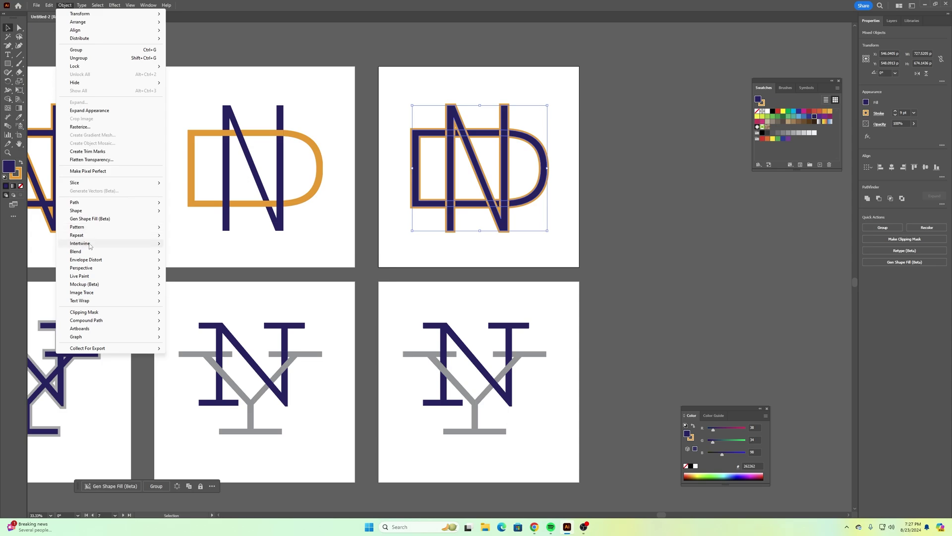
{"action": "left_click", "coordinate": [181, 243]}
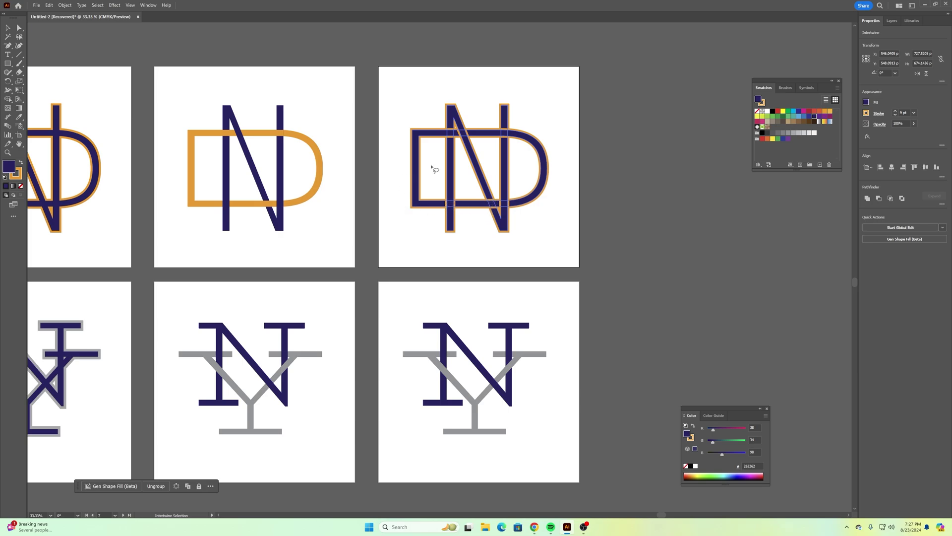
{"action": "left_click", "coordinate": [8, 28]}
{"action": "left_click", "coordinate": [391, 83]}
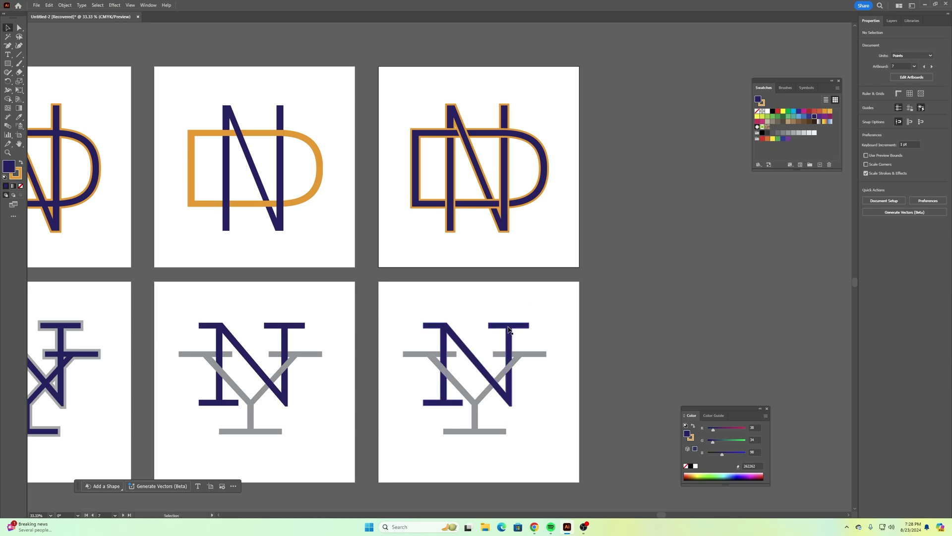
- Release the intertwine on the N and Y of the fourth NY artboard and deselect the letters
{"action": "left_click_drag", "start_coordinate": [569, 307], "coordinate": [419, 452]}
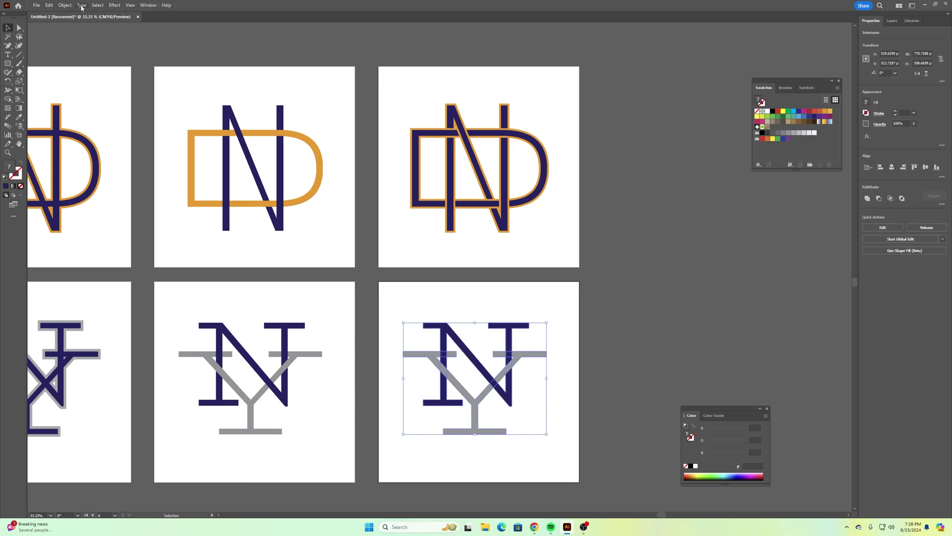
{"action": "left_click", "coordinate": [65, 4]}
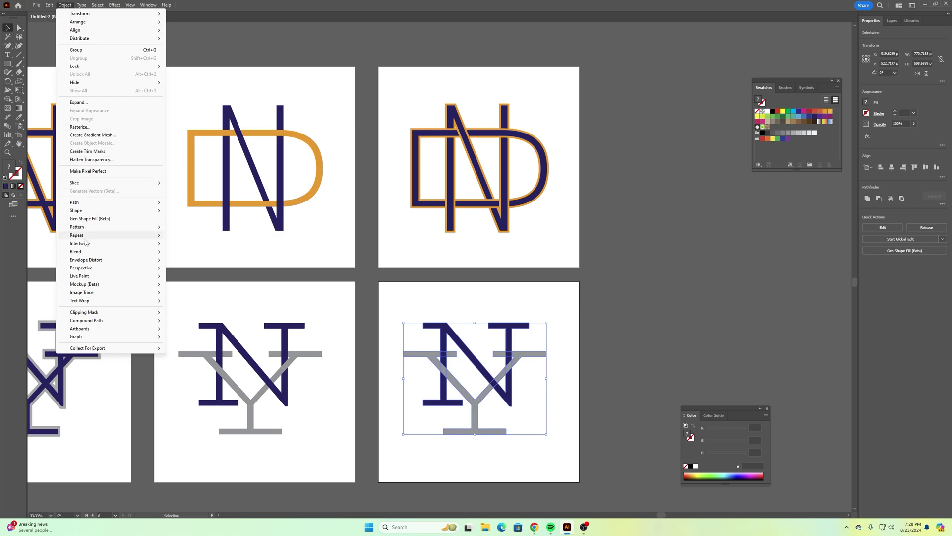
{"action": "left_click", "coordinate": [173, 252]}
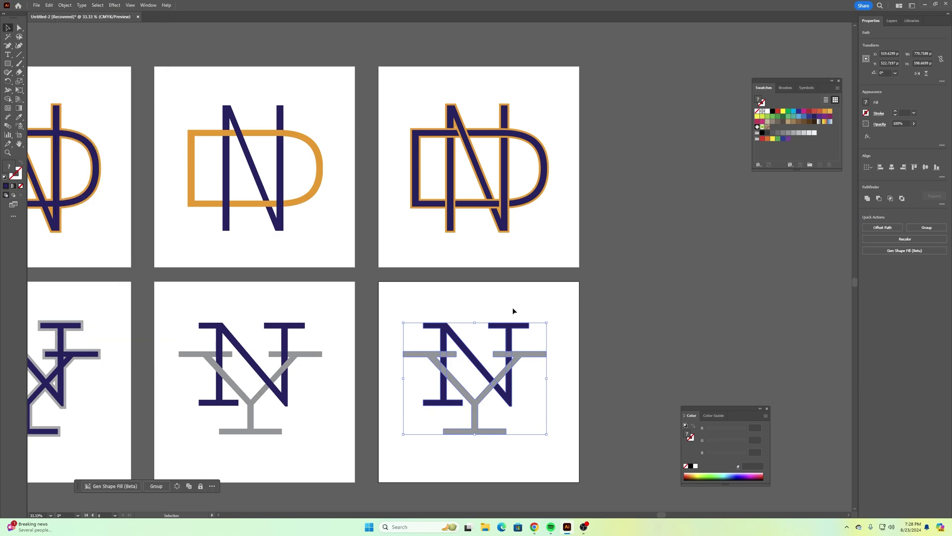
{"action": "left_click", "coordinate": [536, 300]}
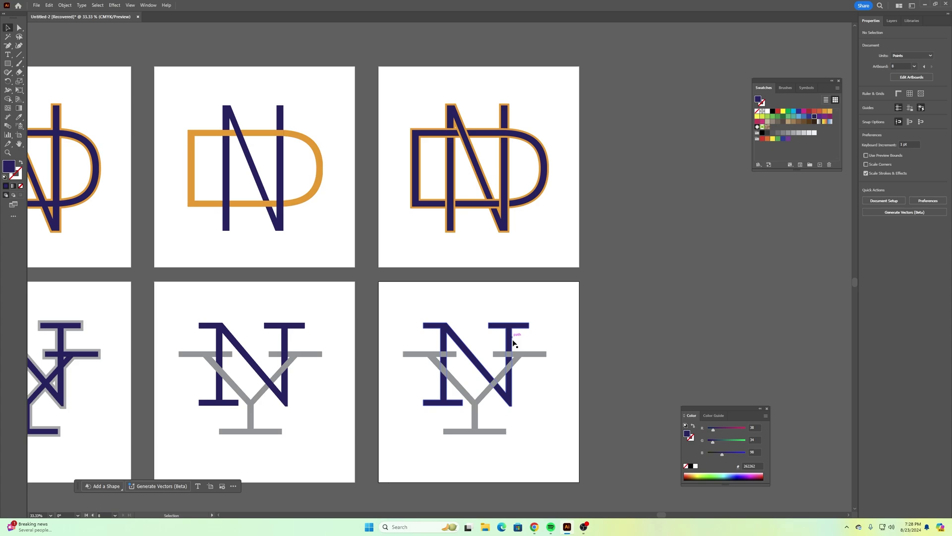
- Nudge the gray Y on the fourth NY artboard 7 pt to the right
{"action": "left_click", "coordinate": [529, 355]}
{"action": "key", "text": "Right"}
{"action": "key", "text": "Right"}
{"action": "key", "text": "Right"}
{"action": "key", "text": "Right"}
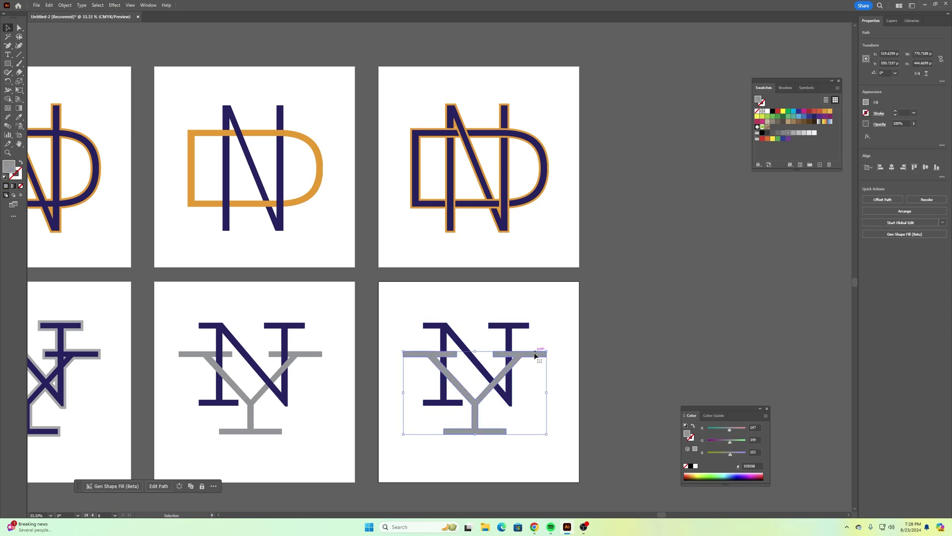
{"action": "key", "text": "Right"}
{"action": "key", "text": "Right"}
{"action": "key", "text": "Right"}
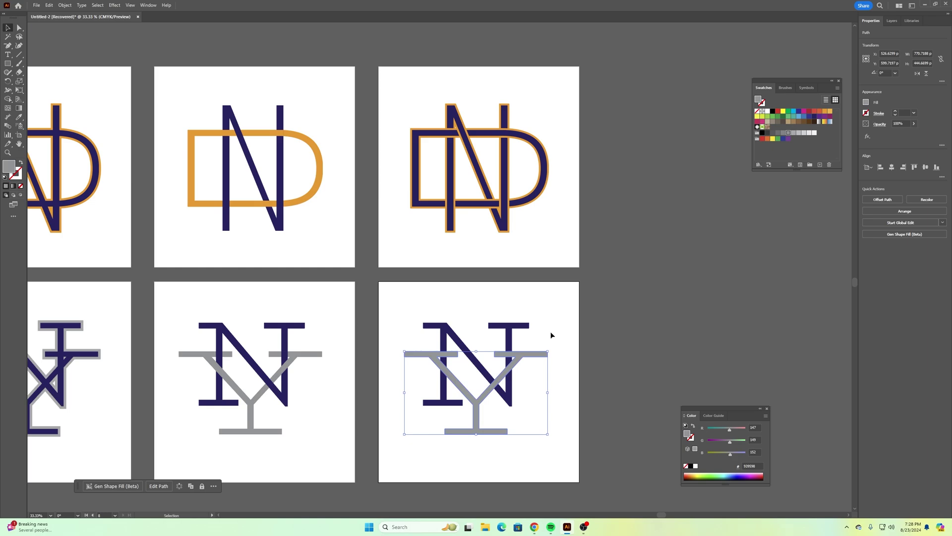
- Fill the Y on the fourth NY artboard with the navy C=100 M=100 Y=25 K=25 swatch
{"action": "left_click", "coordinate": [403, 340]}
{"action": "left_click", "coordinate": [416, 355]}
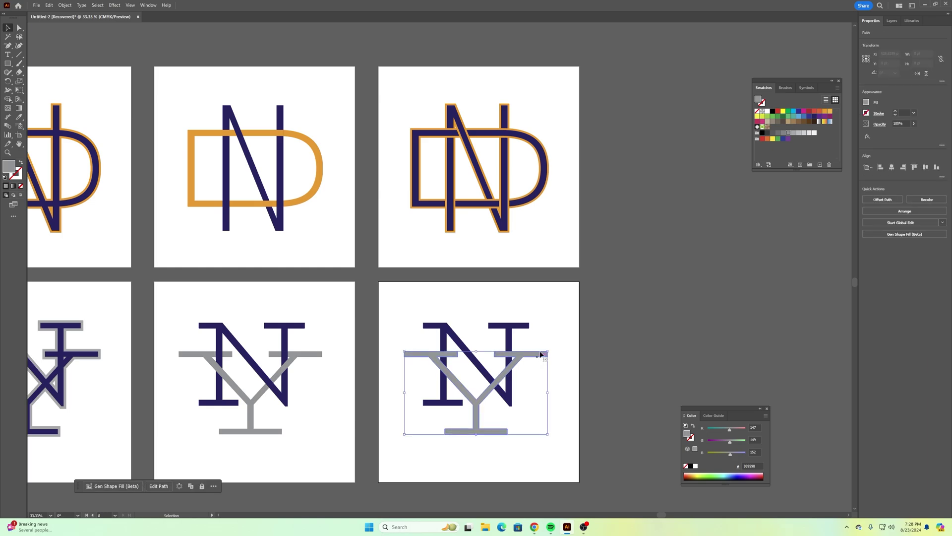
{"action": "left_click", "coordinate": [866, 102]}
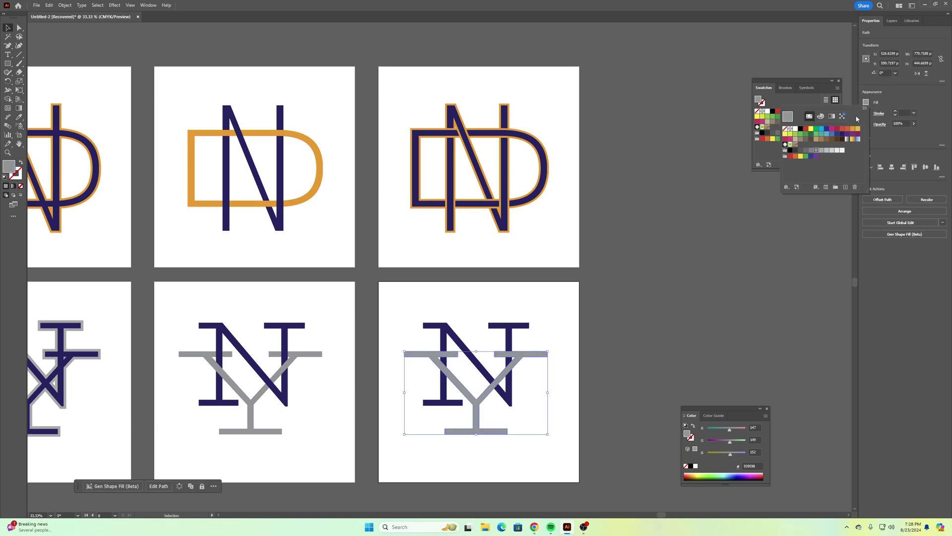
{"action": "left_click", "coordinate": [843, 135]}
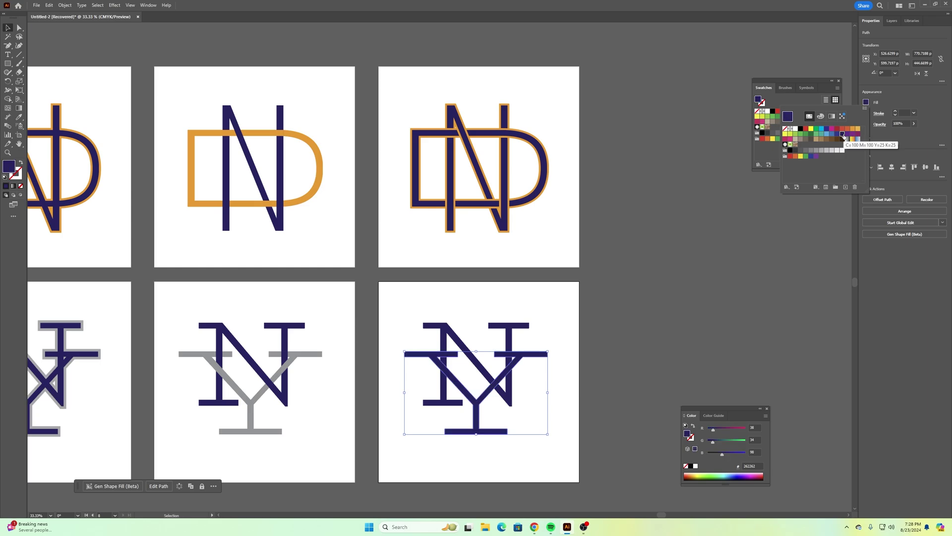
- Add a 7 pt stroke in the light gray A7A9AC swatch to the N and Y on the fourth NY artboard
{"action": "left_click", "coordinate": [566, 306]}
{"action": "left_click_drag", "start_coordinate": [566, 306], "coordinate": [400, 459]}
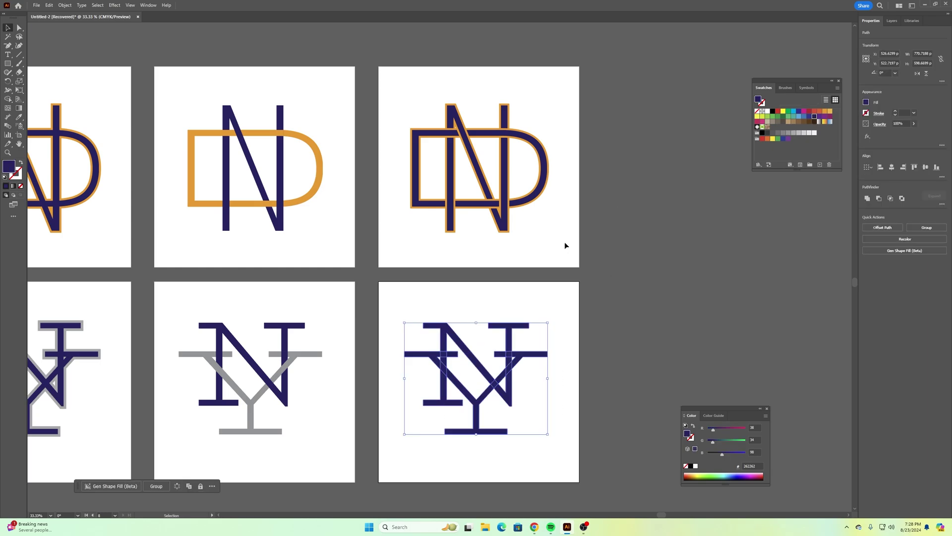
{"action": "left_click", "coordinate": [866, 113]}
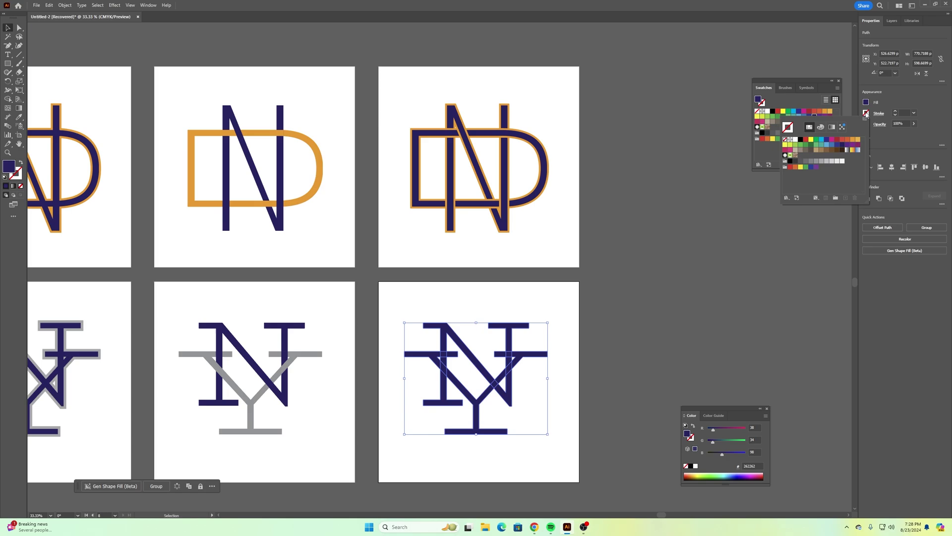
{"action": "left_click", "coordinate": [822, 162]}
{"action": "left_click", "coordinate": [904, 99]}
{"action": "left_click", "coordinate": [896, 110]}
{"action": "left_click", "coordinate": [896, 111]}
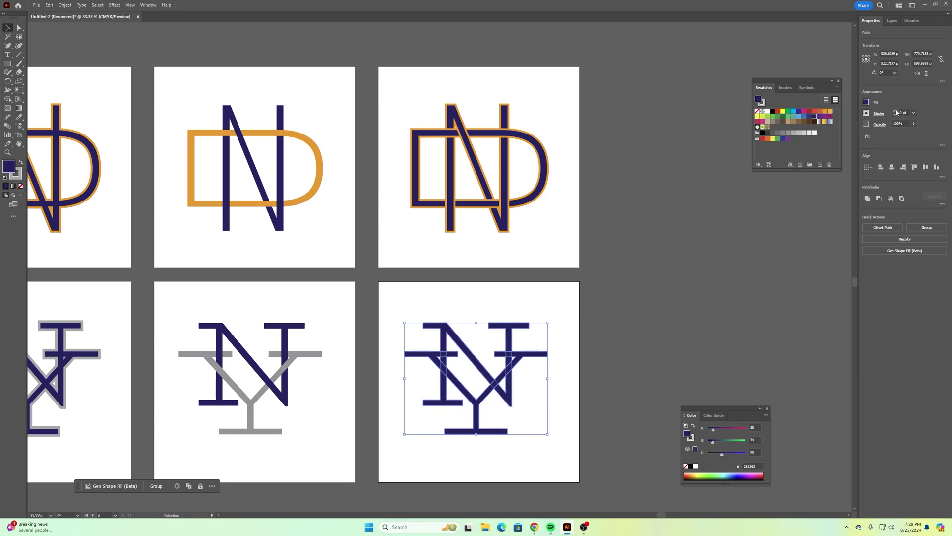
{"action": "left_click", "coordinate": [896, 111]}
{"action": "left_click", "coordinate": [895, 111]}
{"action": "left_click", "coordinate": [896, 111]}
{"action": "left_click", "coordinate": [895, 111]}
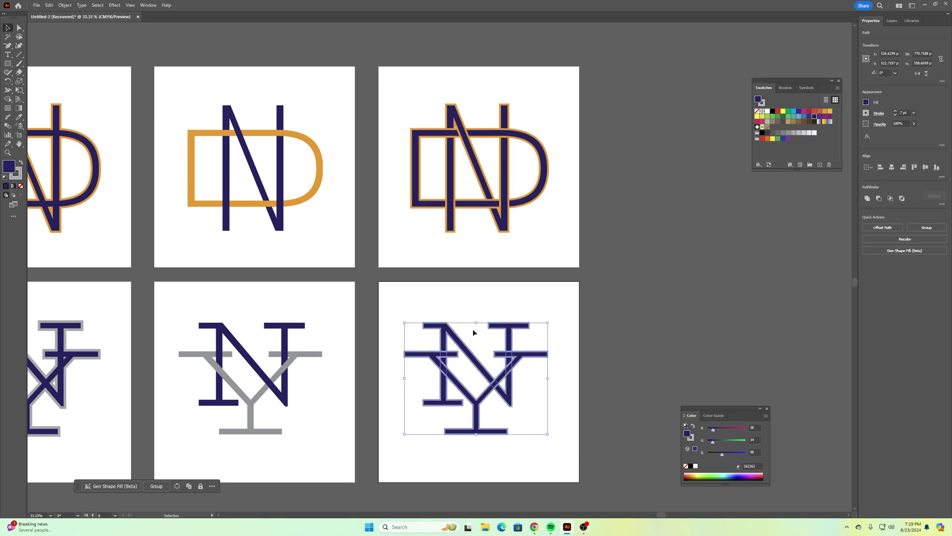
- Intertwine the gray-outlined N and Y on the fourth NY artboard so they weave over and under each other, and deselect them
{"action": "left_click", "coordinate": [65, 5]}
{"action": "mouse_move", "coordinate": [81, 236]}
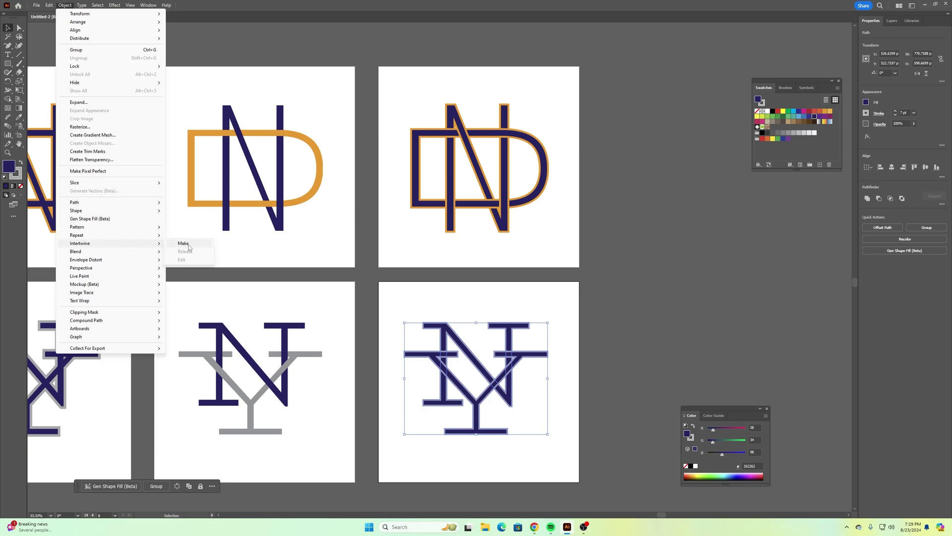
{"action": "left_click", "coordinate": [183, 244]}
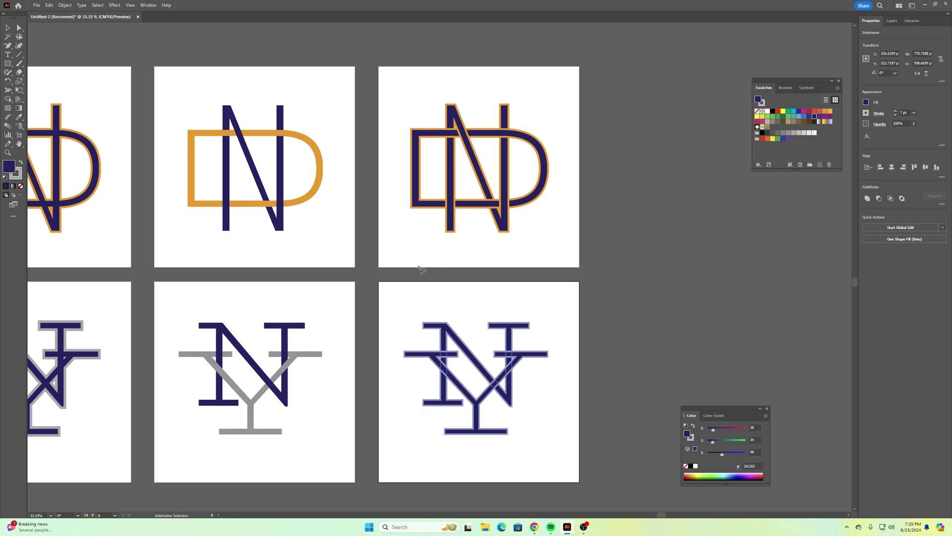
{"action": "left_click", "coordinate": [7, 30]}
{"action": "left_click", "coordinate": [389, 292]}
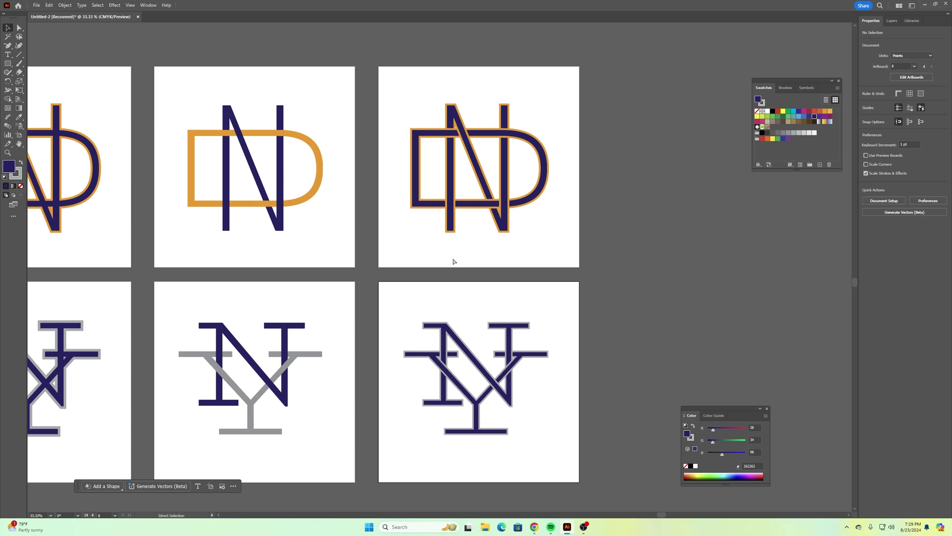
- Duplicate the fourth NY and ND artboards with their artwork into a fifth column to the right, and leave artboard editing
{"action": "key", "text": "ctrl+minus"}
{"action": "key", "text": "ctrl+plus"}
{"action": "key", "text": "ctrl+plus"}
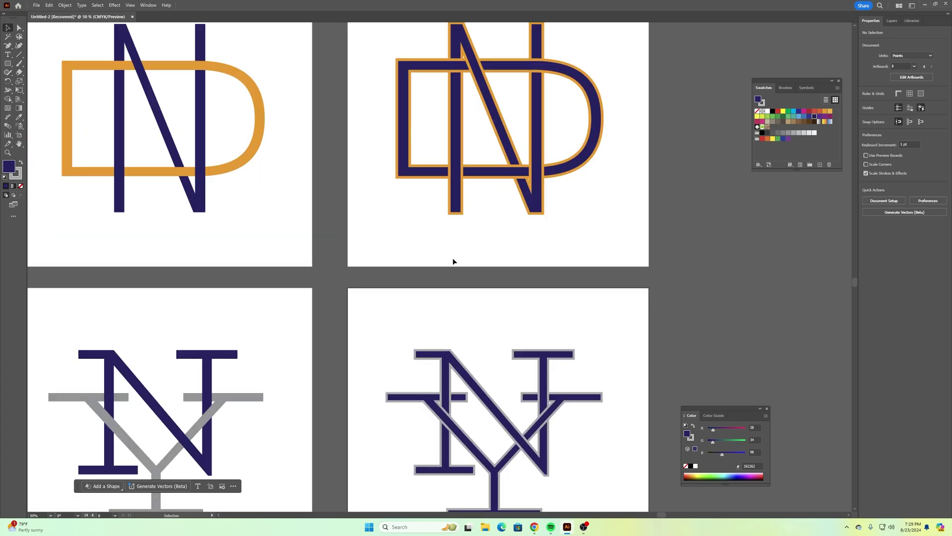
{"action": "key", "text": "ctrl+minus"}
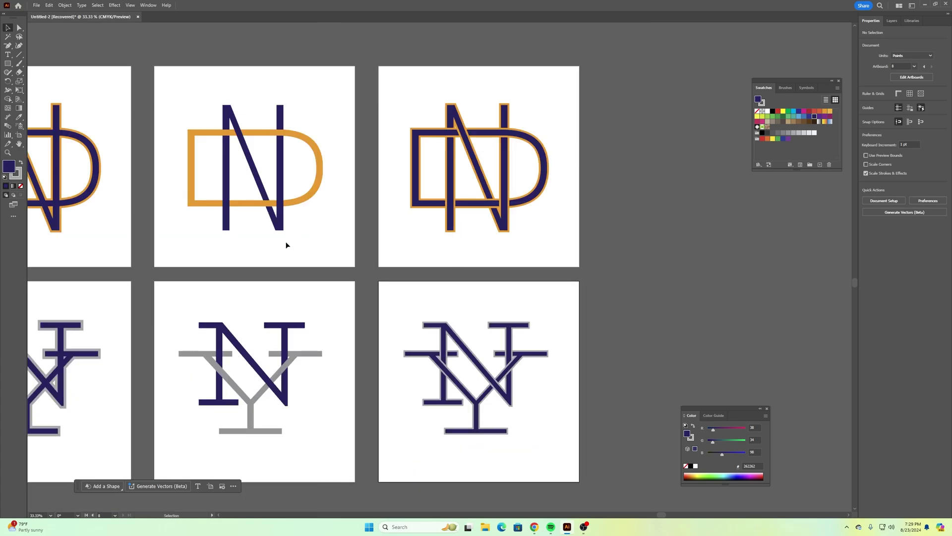
{"action": "key", "text": "space"}
{"action": "left_click_drag", "start_coordinate": [618, 251], "coordinate": [430, 233]}
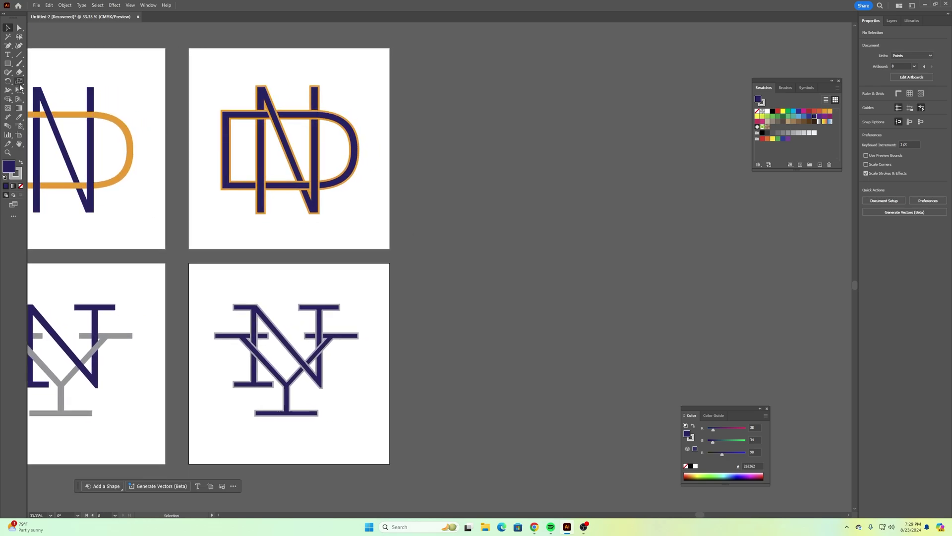
{"action": "left_click", "coordinate": [19, 135]}
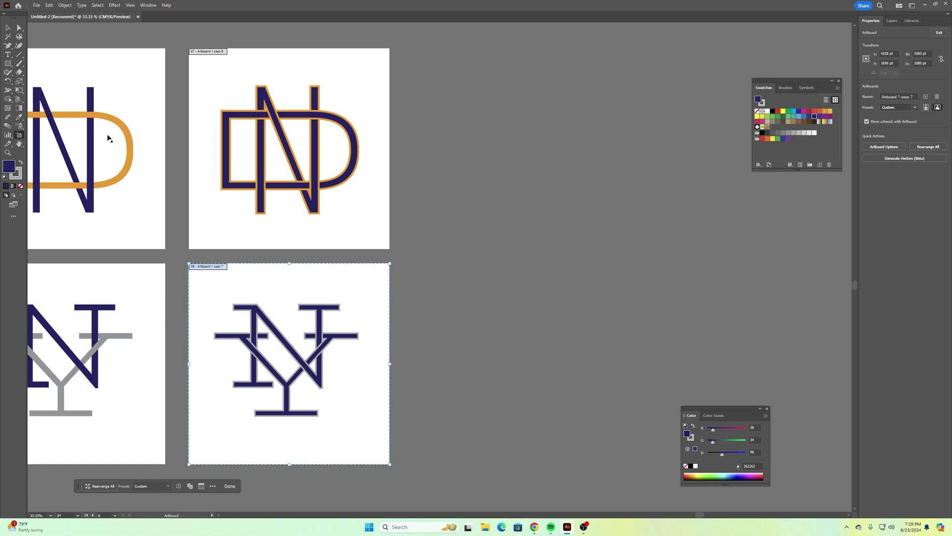
{"action": "left_click_drag", "start_coordinate": [356, 287], "coordinate": [588, 287]}
{"action": "left_click_drag", "start_coordinate": [369, 199], "coordinate": [593, 197]}
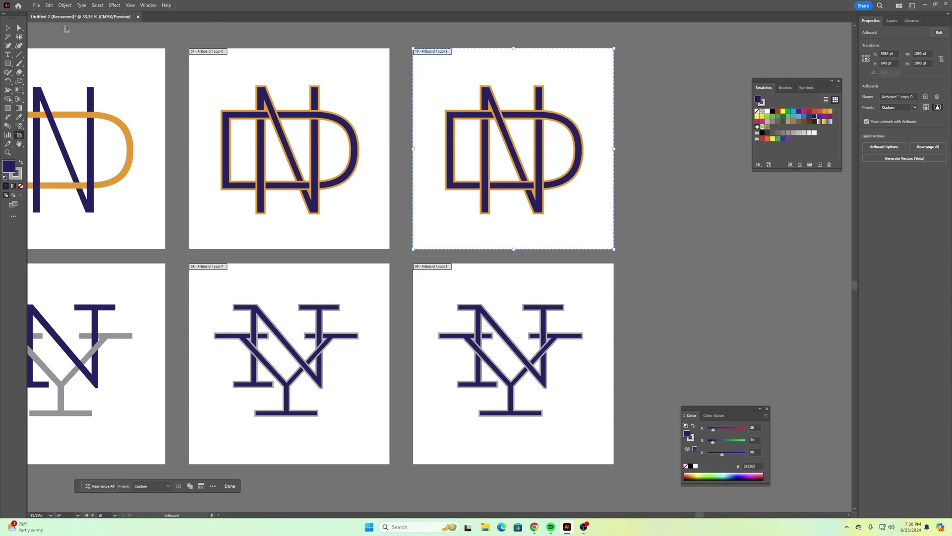
{"action": "left_click", "coordinate": [8, 28]}
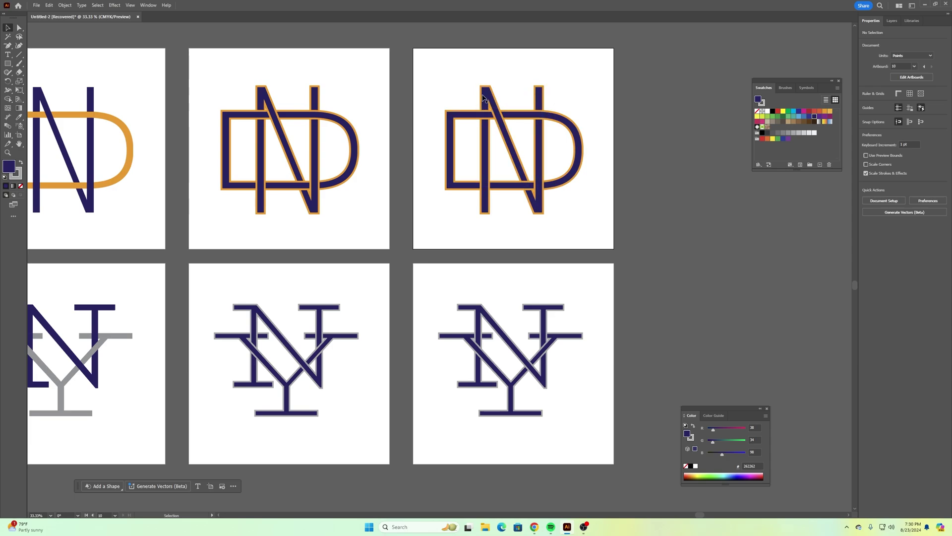
- Change the stroke of the ND lettermark on the fifth artboard to the near-white F2F2F2 swatch and deselect it
{"action": "left_click_drag", "start_coordinate": [431, 72], "coordinate": [602, 211]}
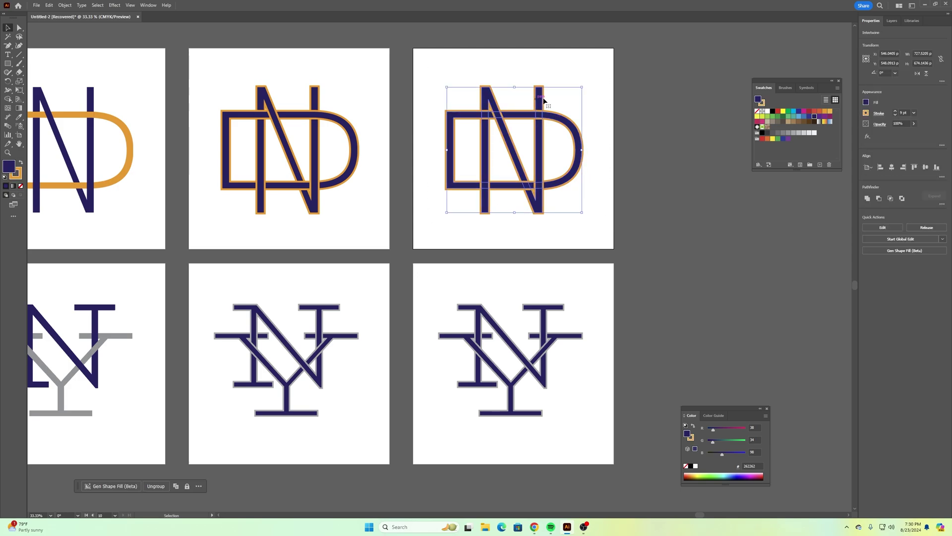
{"action": "left_click", "coordinate": [879, 113]}
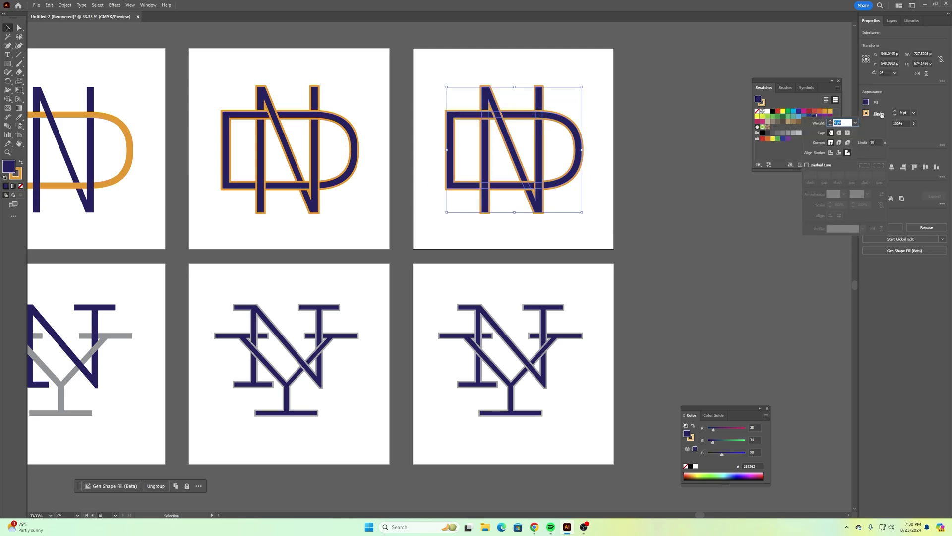
{"action": "left_click", "coordinate": [881, 115]}
{"action": "left_click", "coordinate": [762, 103]}
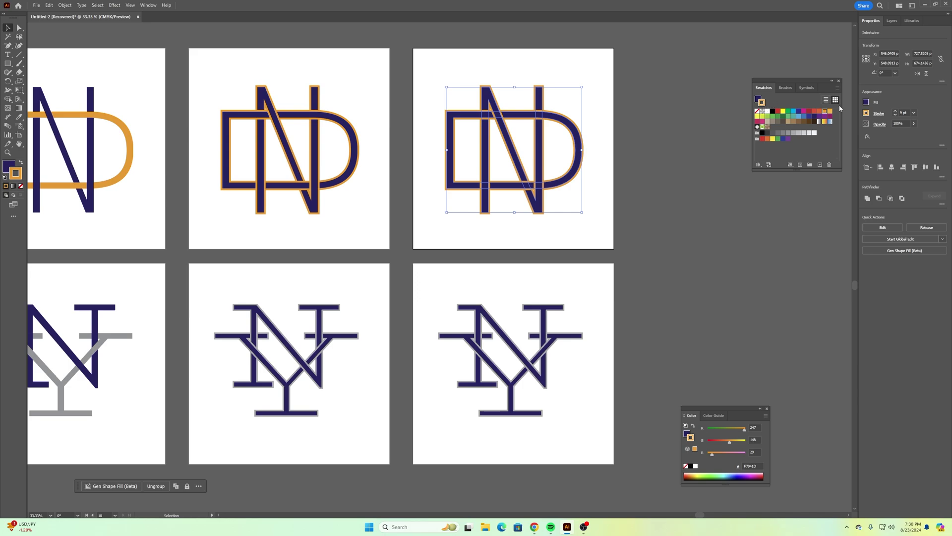
{"action": "left_click", "coordinate": [815, 133]}
{"action": "left_click", "coordinate": [666, 151]}
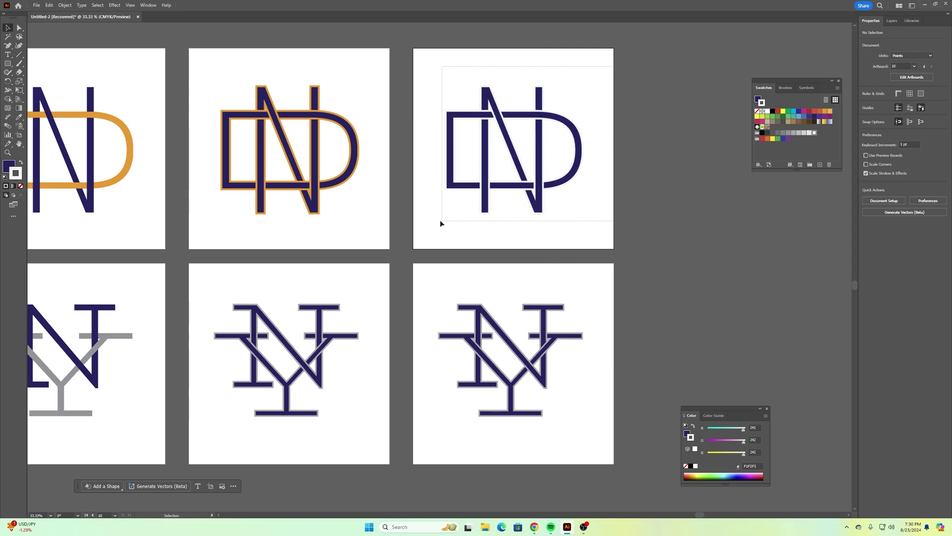
{"action": "left_click_drag", "start_coordinate": [428, 220], "coordinate": [503, 201]}
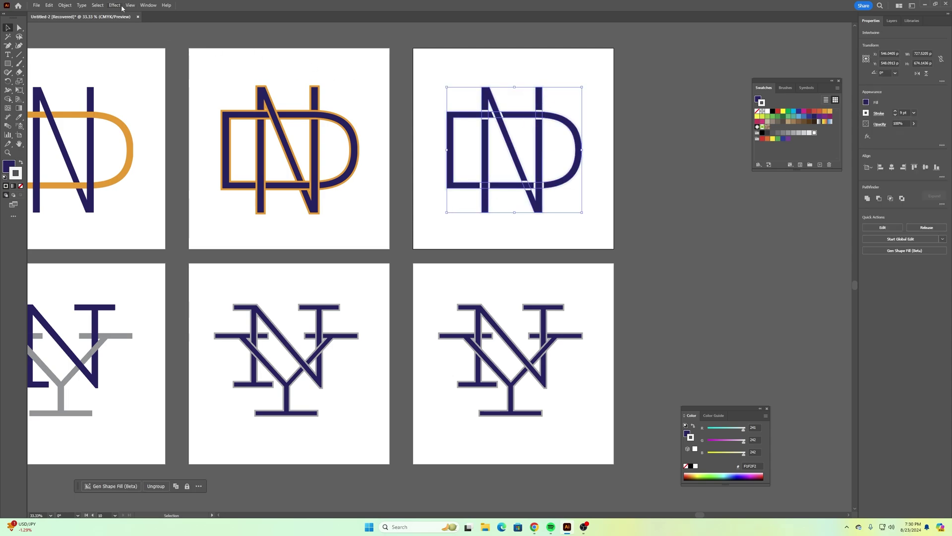
{"action": "left_click", "coordinate": [65, 6]}
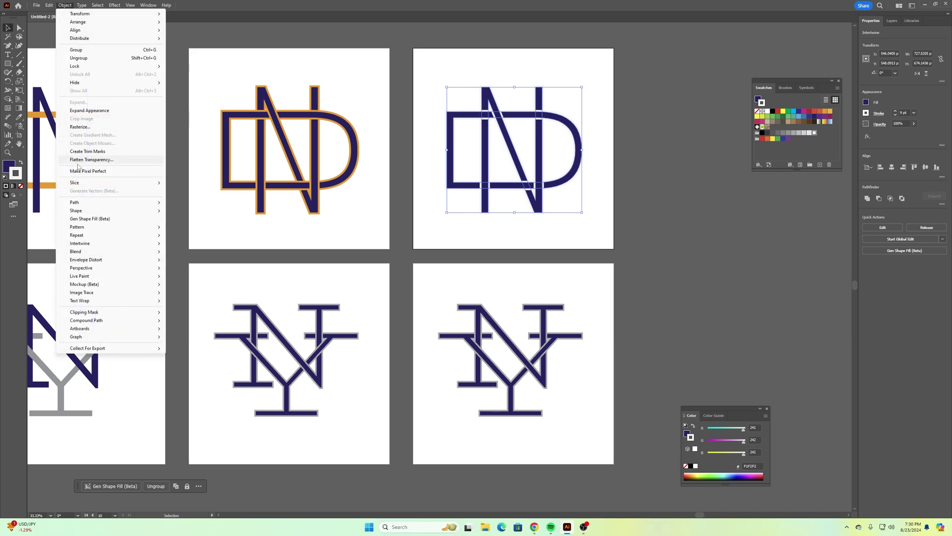
{"action": "mouse_move", "coordinate": [91, 207]}
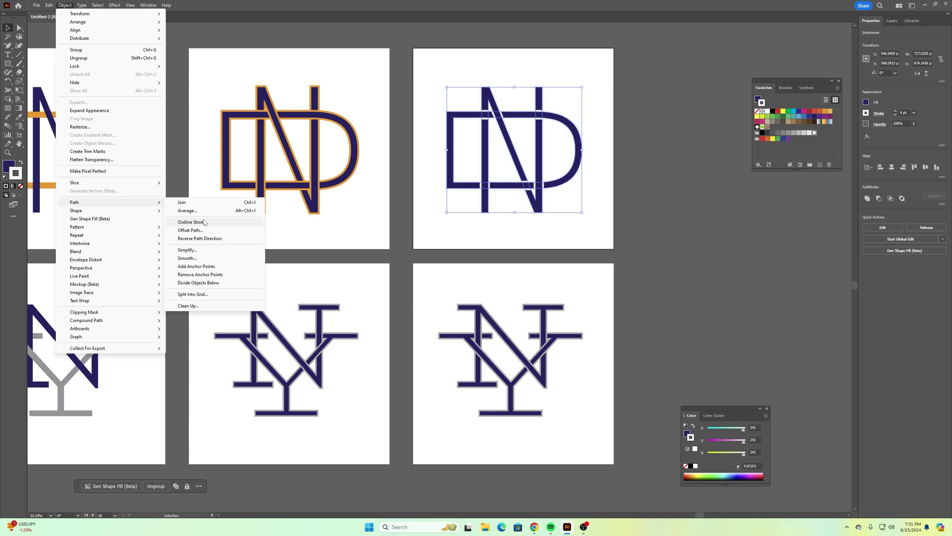
{"action": "left_click", "coordinate": [471, 8]}
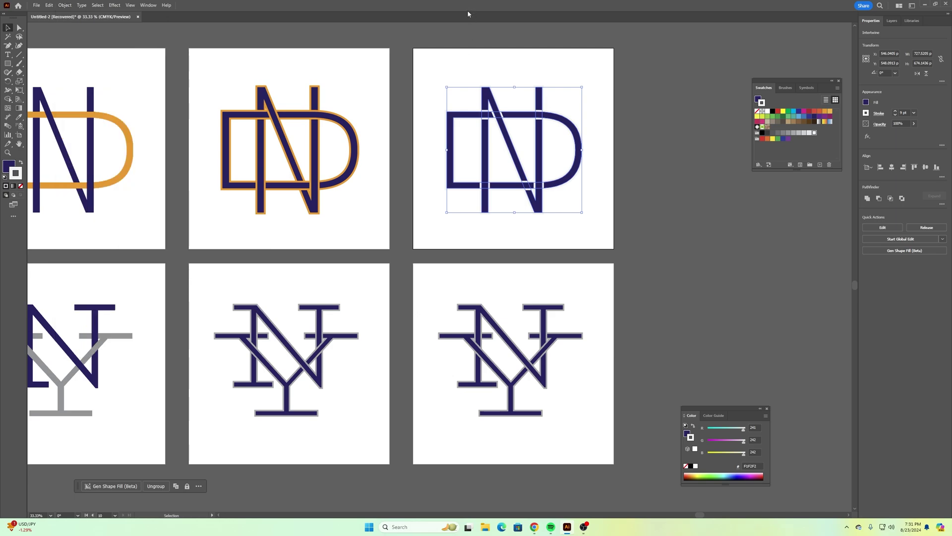
{"action": "left_click", "coordinate": [516, 63]}
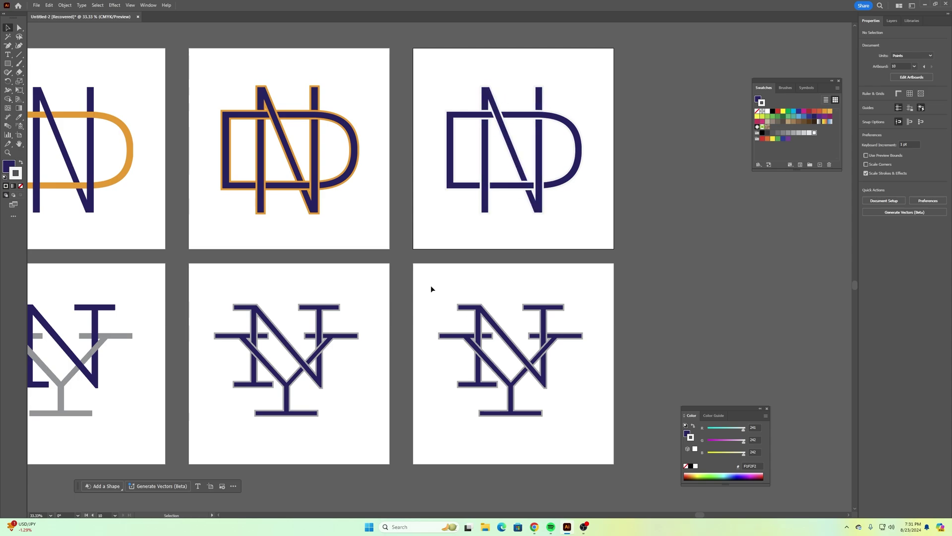
- Change the stroke of the NY lettermark on the fifth artboard to white and deselect it
{"action": "left_click_drag", "start_coordinate": [428, 289], "coordinate": [613, 426]}
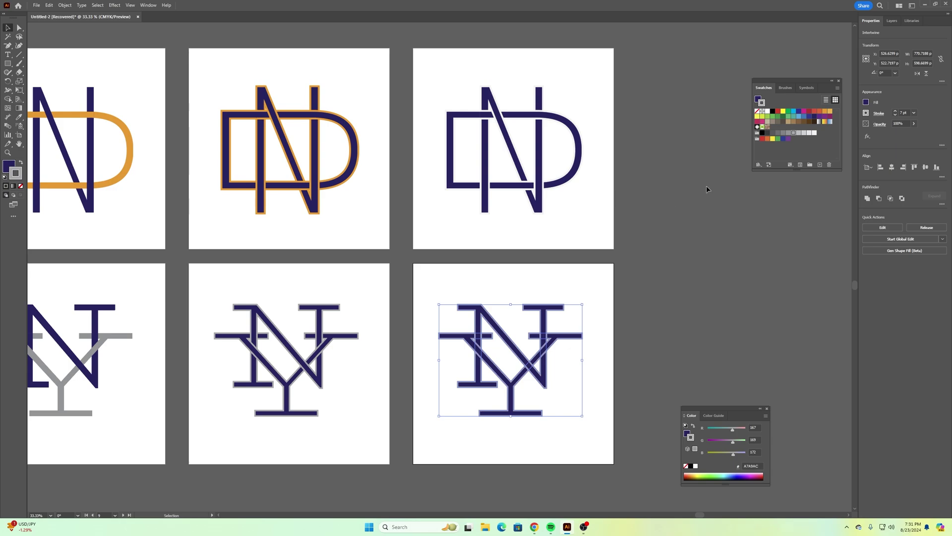
{"action": "left_click", "coordinate": [600, 289]}
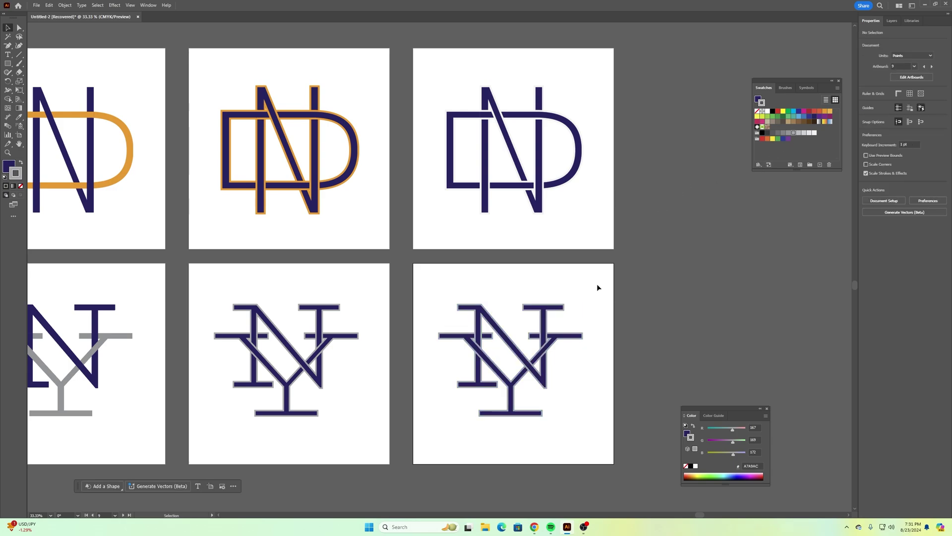
{"action": "left_click_drag", "start_coordinate": [578, 283], "coordinate": [421, 431]}
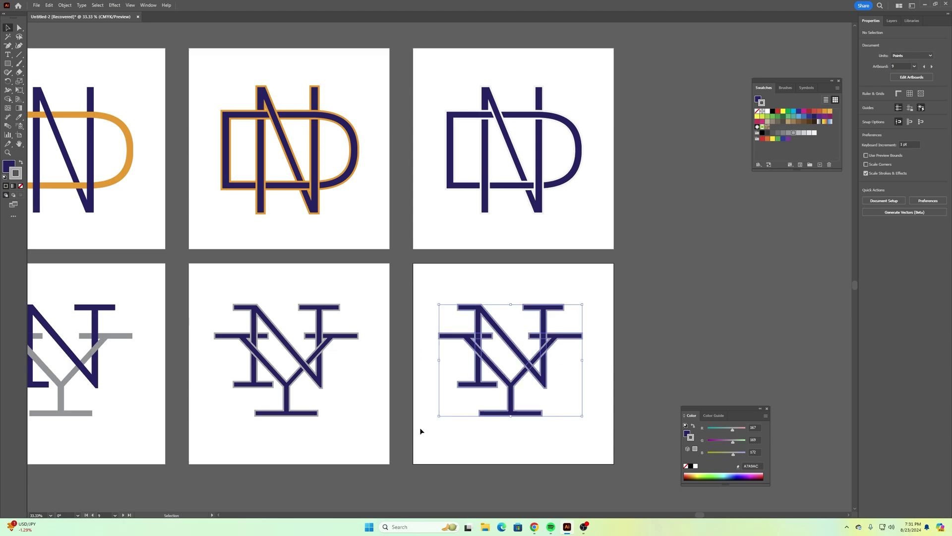
{"action": "left_click", "coordinate": [768, 112]}
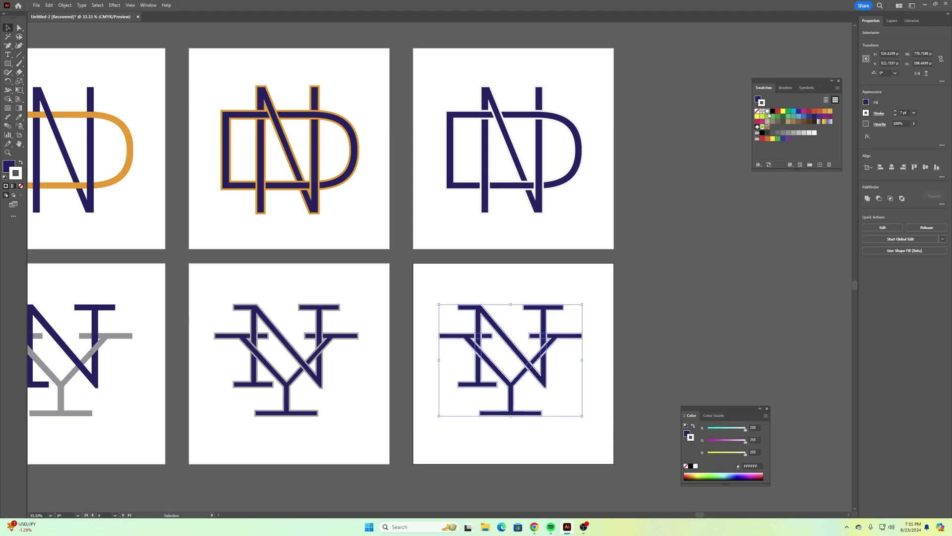
{"action": "left_click", "coordinate": [592, 293]}
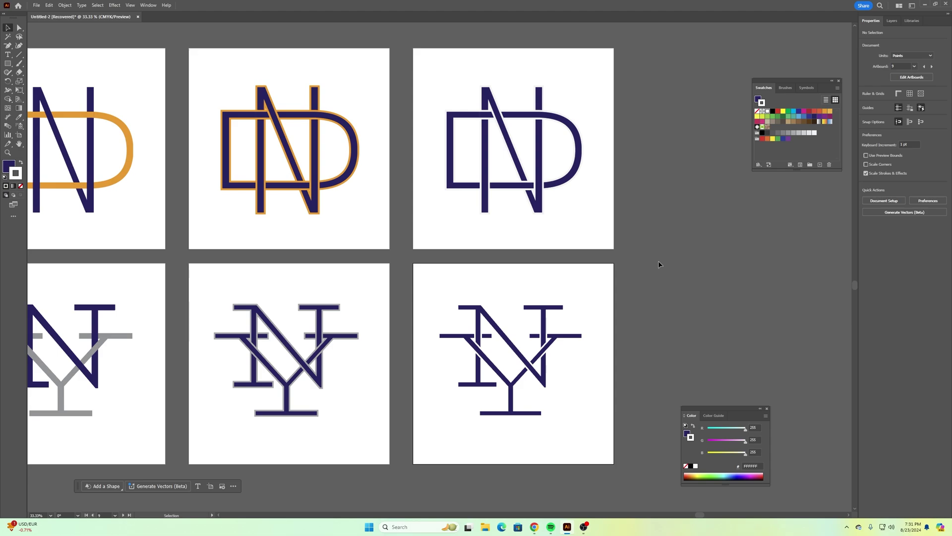
{"action": "key", "text": "ctrl+minus"}
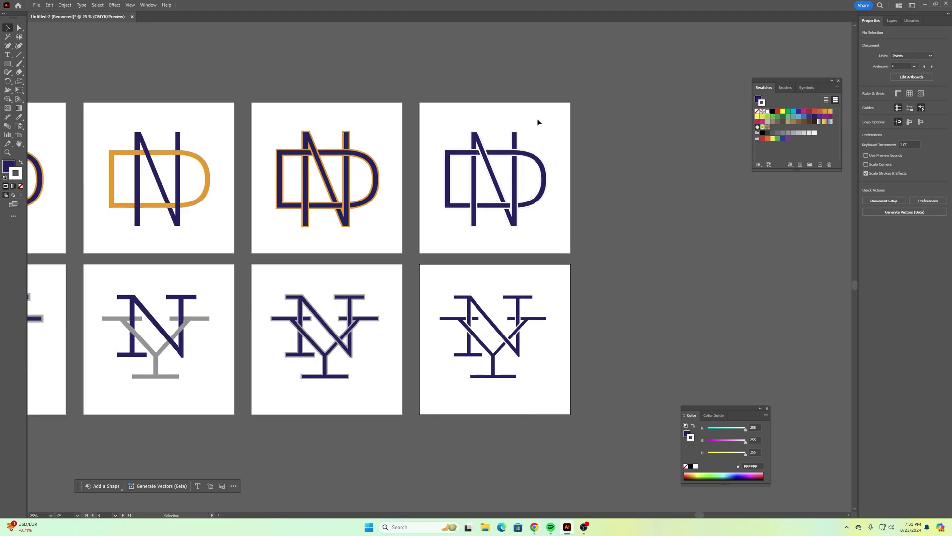
{"action": "left_click_drag", "start_coordinate": [441, 75], "coordinate": [686, 87]}
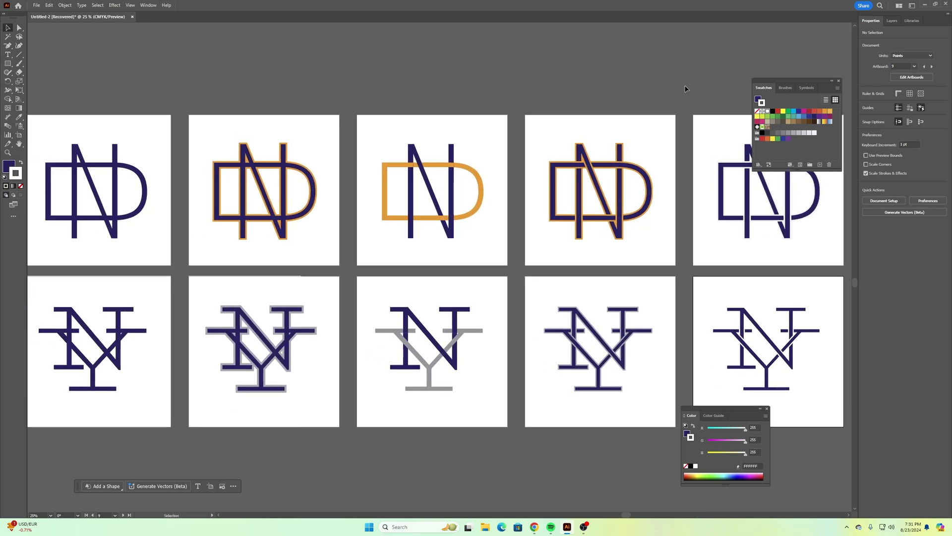
{"action": "key", "text": "ctrl+minus"}
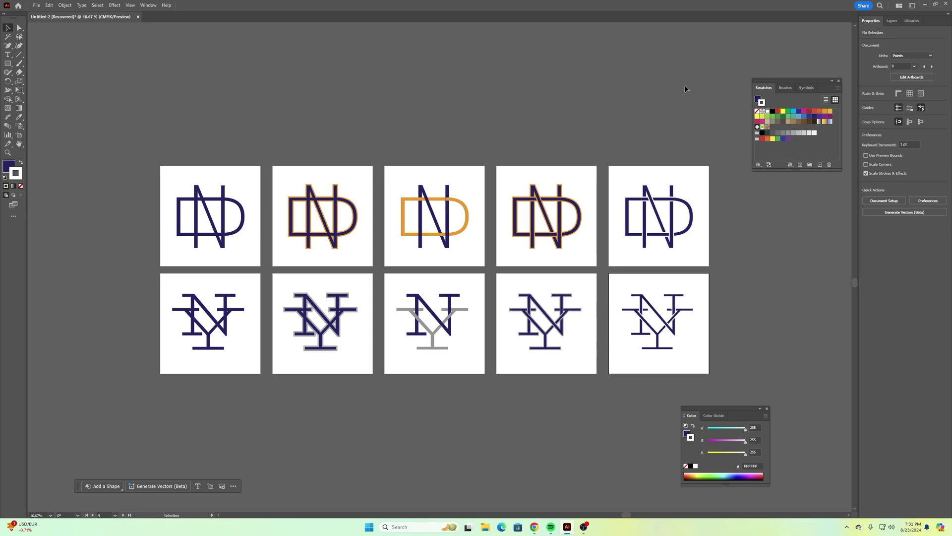